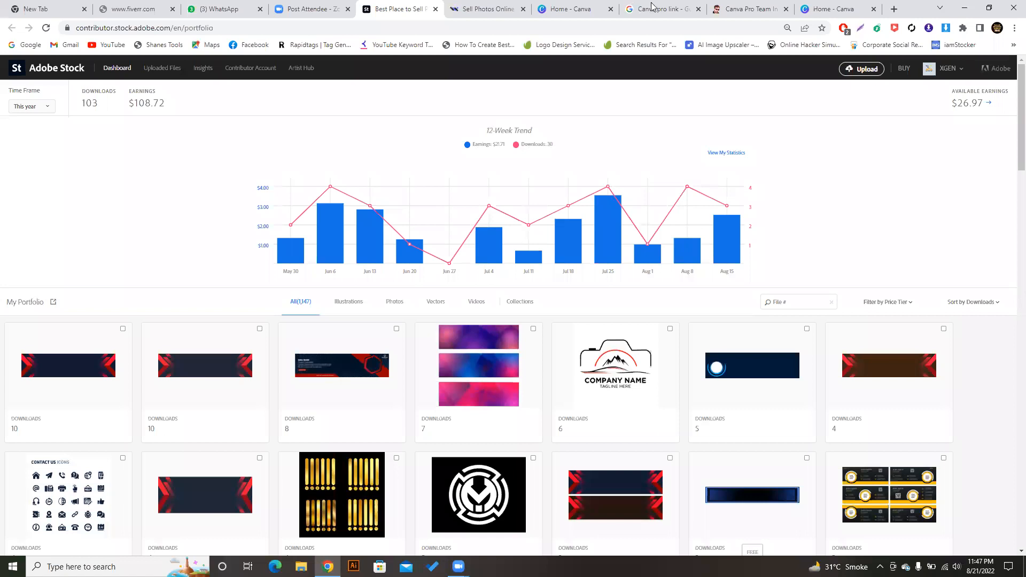
Switch to the Canva home page and open its template library.
left_click(653, 8)
left_click(817, 6)
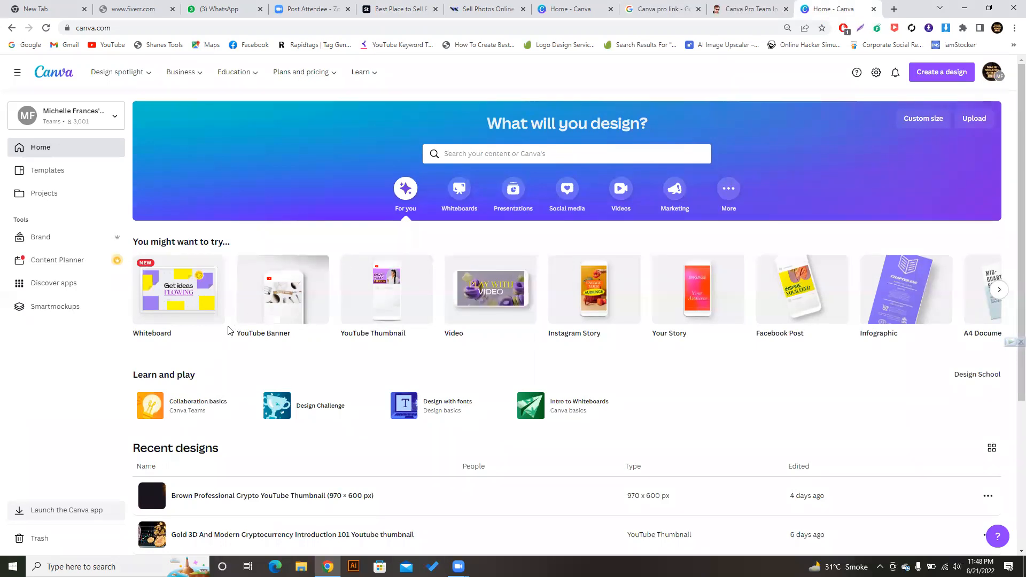
mouse_move(248, 73)
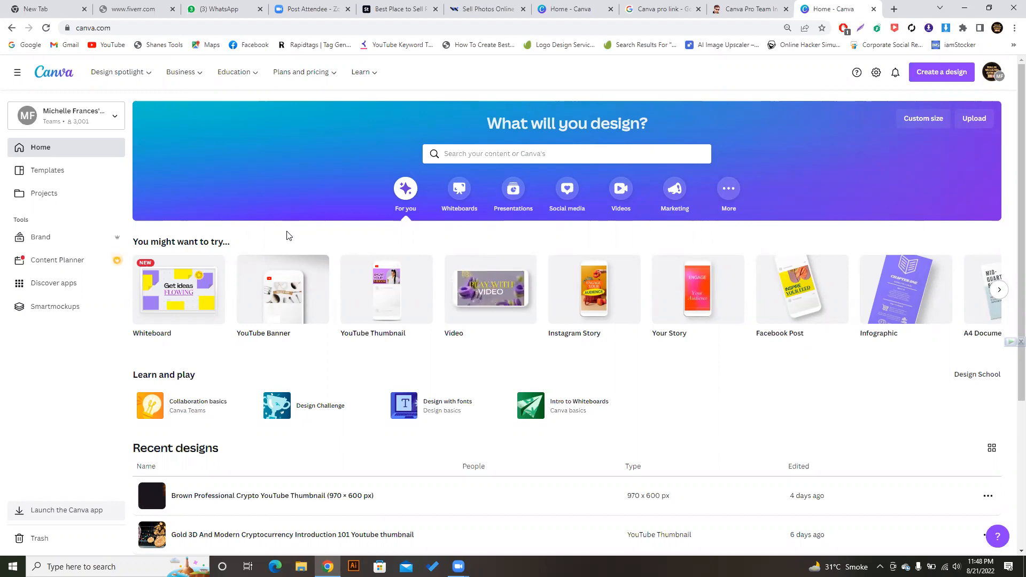
left_click(44, 171)
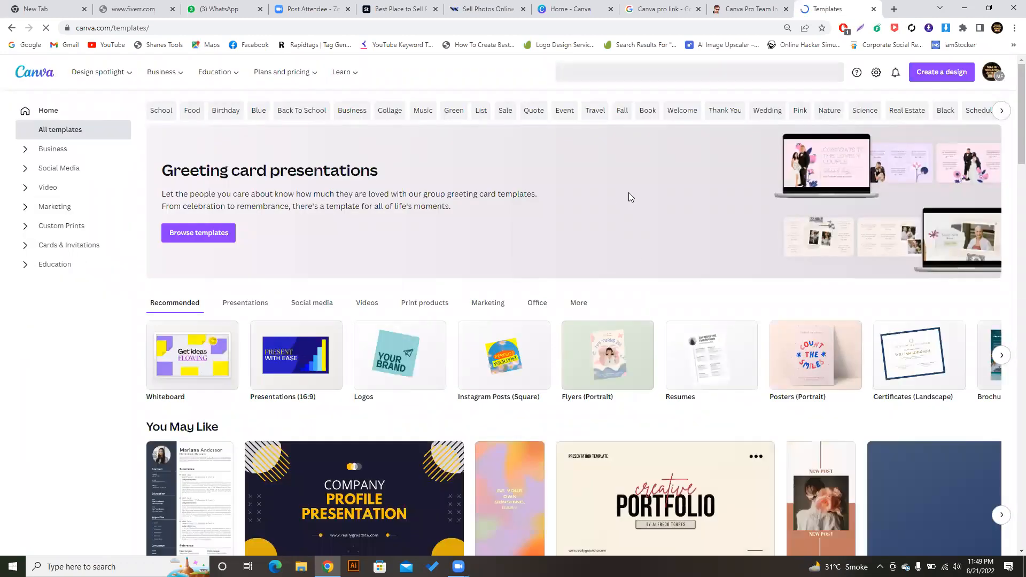
Look through the recommended design types and the suggested template rows in the template library.
scroll(1011, 124, "down", 2)
scroll(1010, 124, "down", 3)
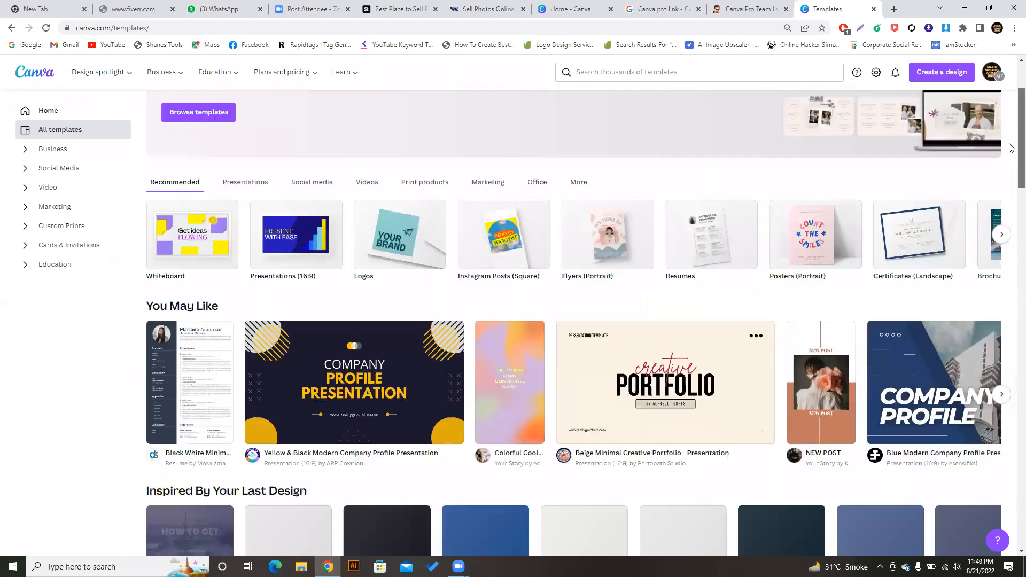
scroll(1010, 155, "down", 1)
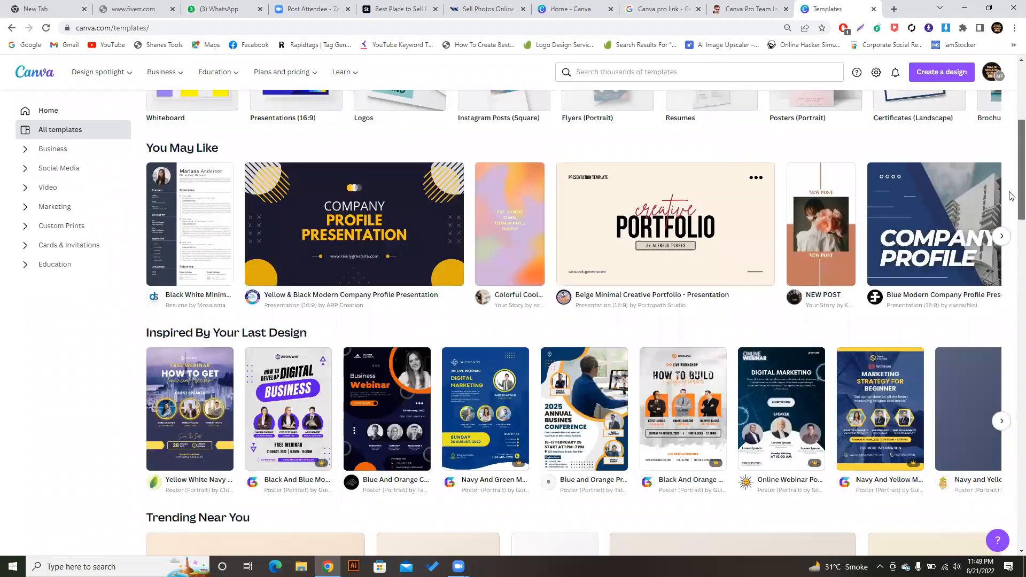
scroll(1011, 196, "down", 3)
scroll(1010, 165, "up", 4)
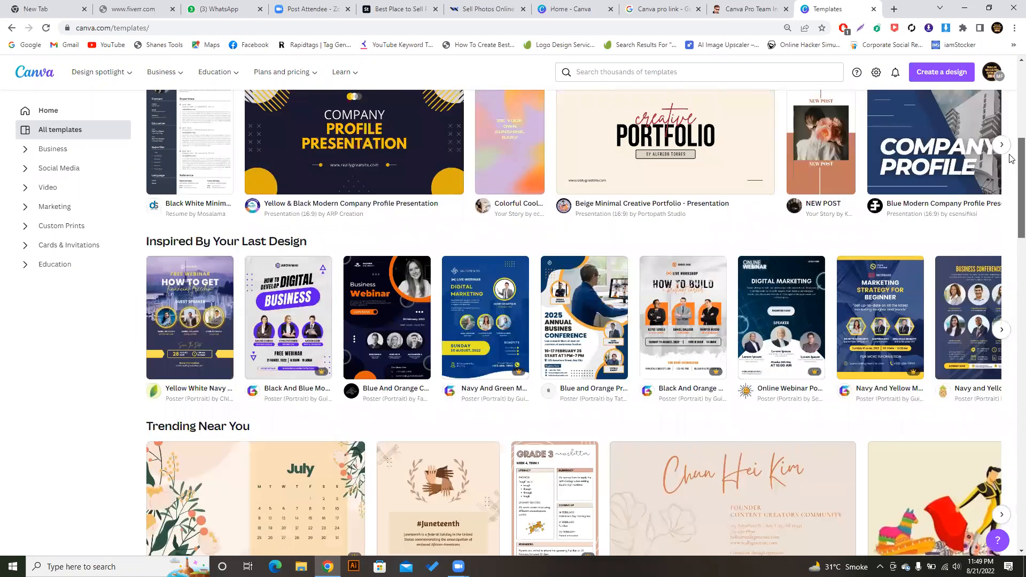
scroll(1011, 148, "up", 3)
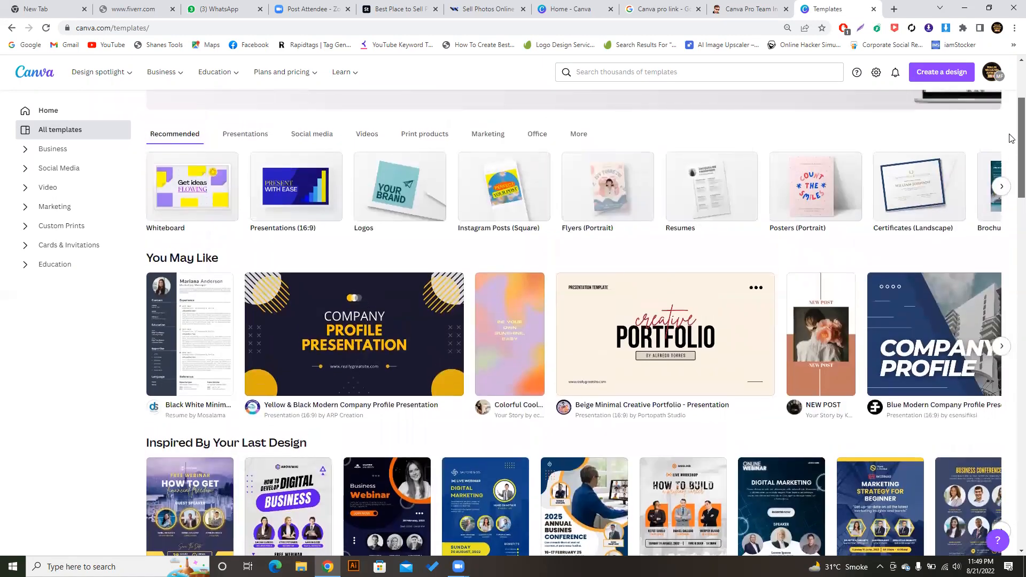
scroll(1011, 132, "down", 1)
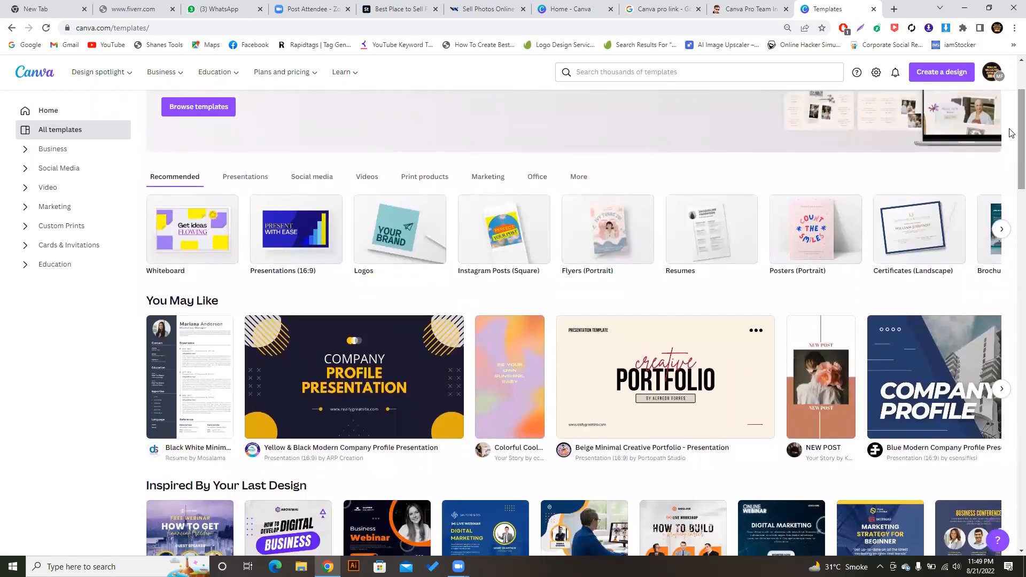
scroll(1011, 142, "down", 1)
scroll(1010, 144, "down", 1)
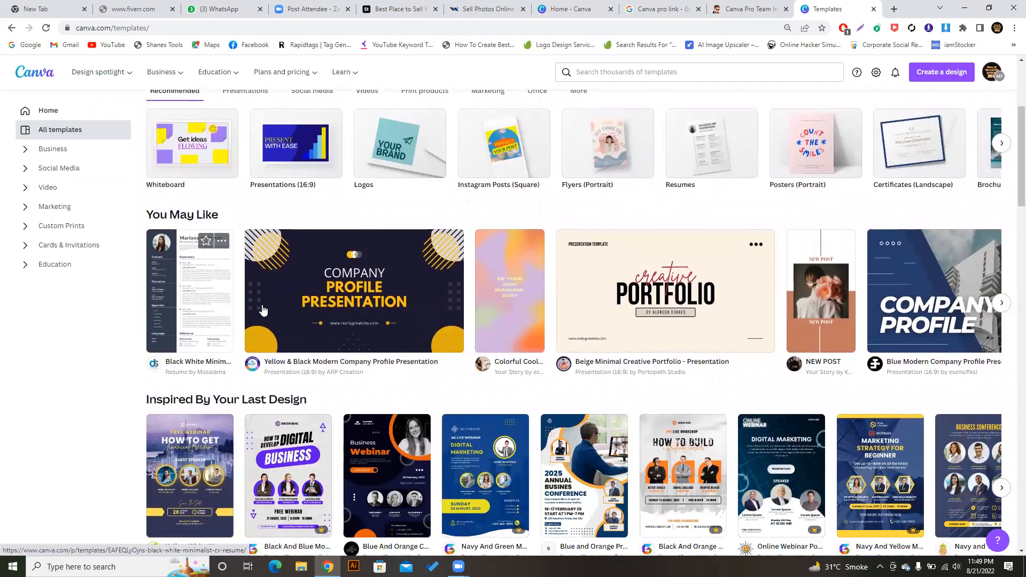
View more templates in the You May Like row and look over the Inspired By Your Last Design row.
left_click(1000, 303)
left_click(1001, 303)
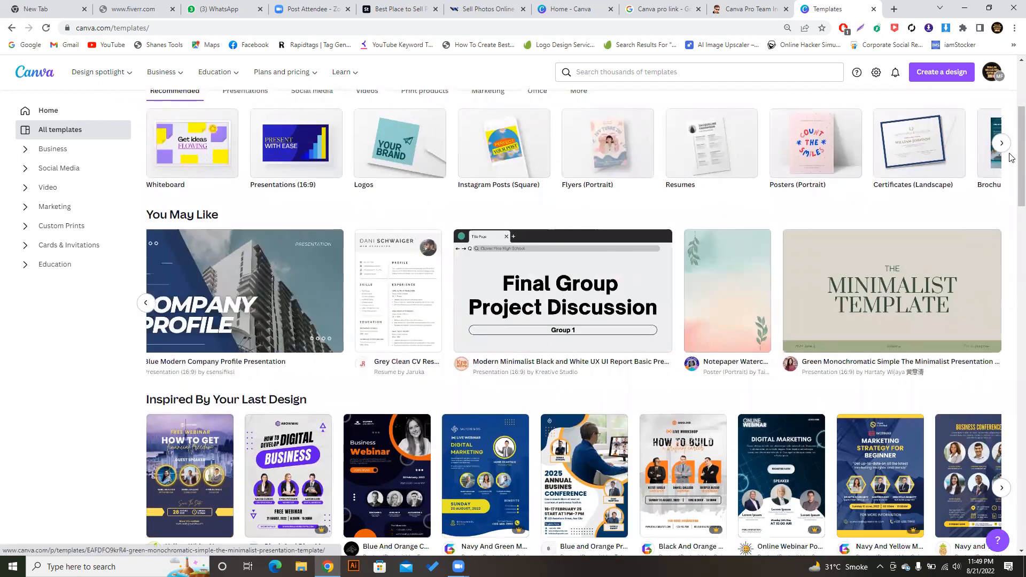
left_click_drag(1010, 161, 1010, 178)
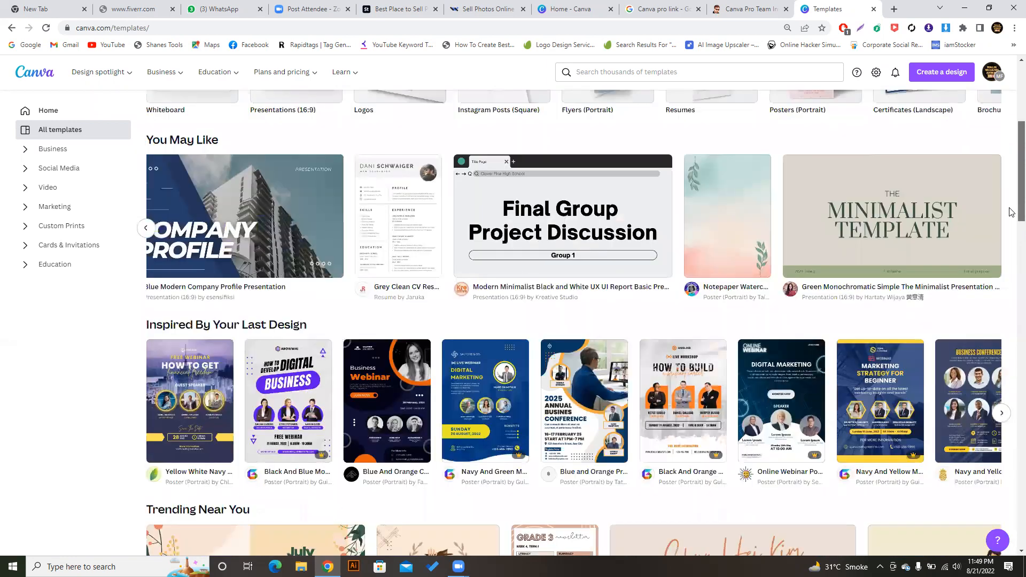
scroll(1010, 212, "down", 3)
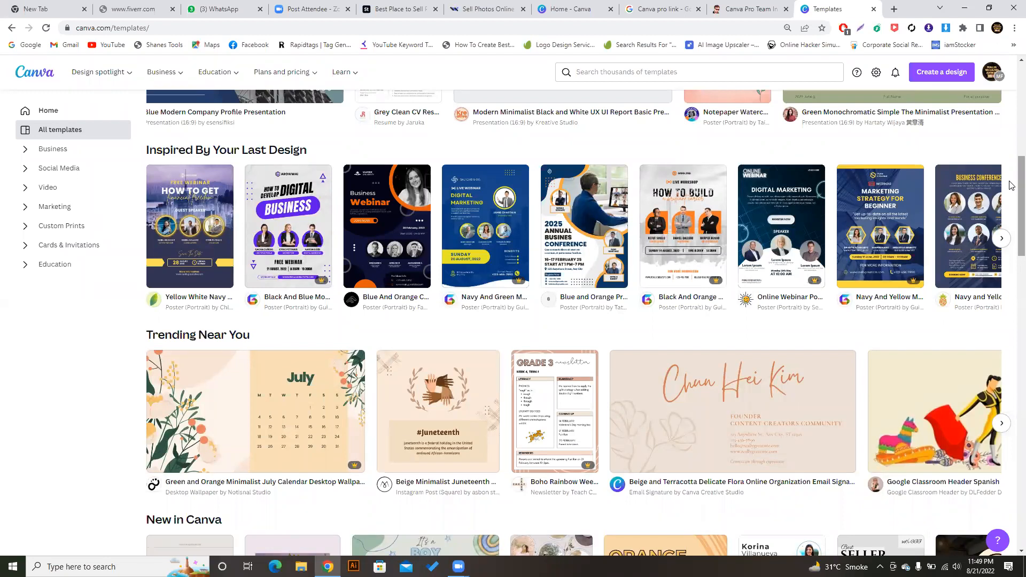
scroll(1010, 192, "down", 1)
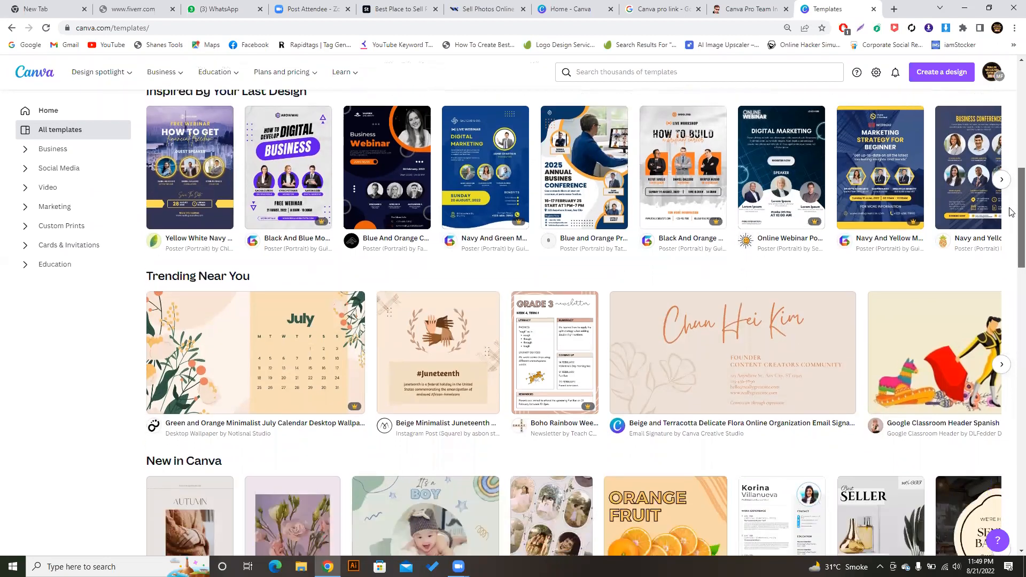
scroll(1010, 212, "down", 1)
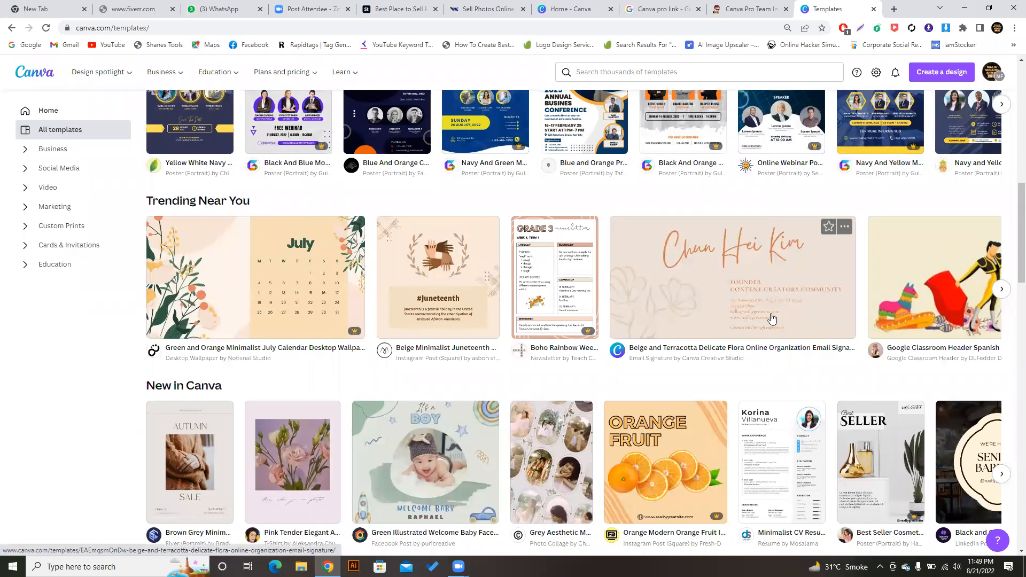
Browse more templates in the Trending Near You and New in Canva rows, and return to the start of the page.
left_click(1002, 290)
left_click(1003, 291)
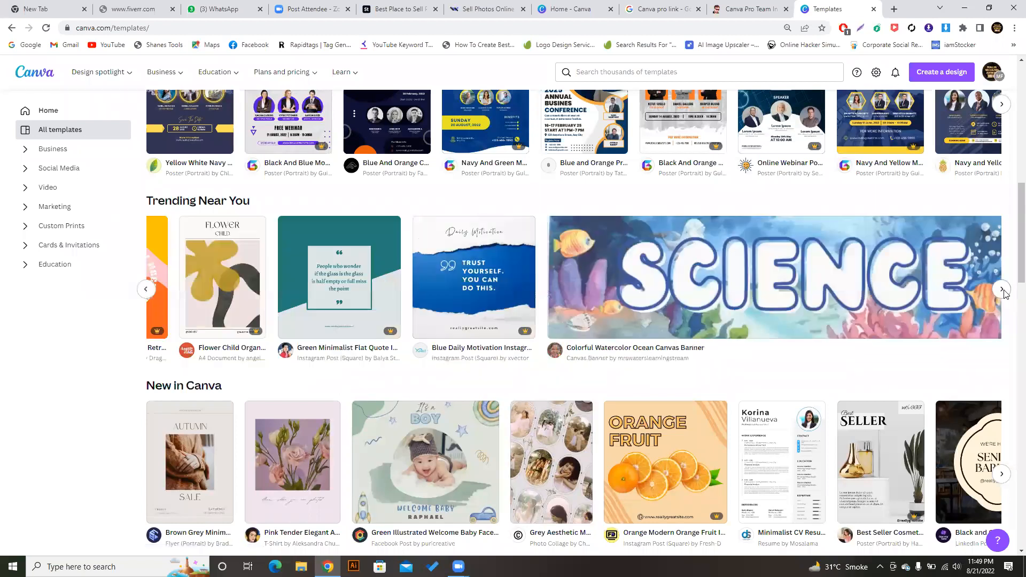
scroll(1009, 278, "down", 3)
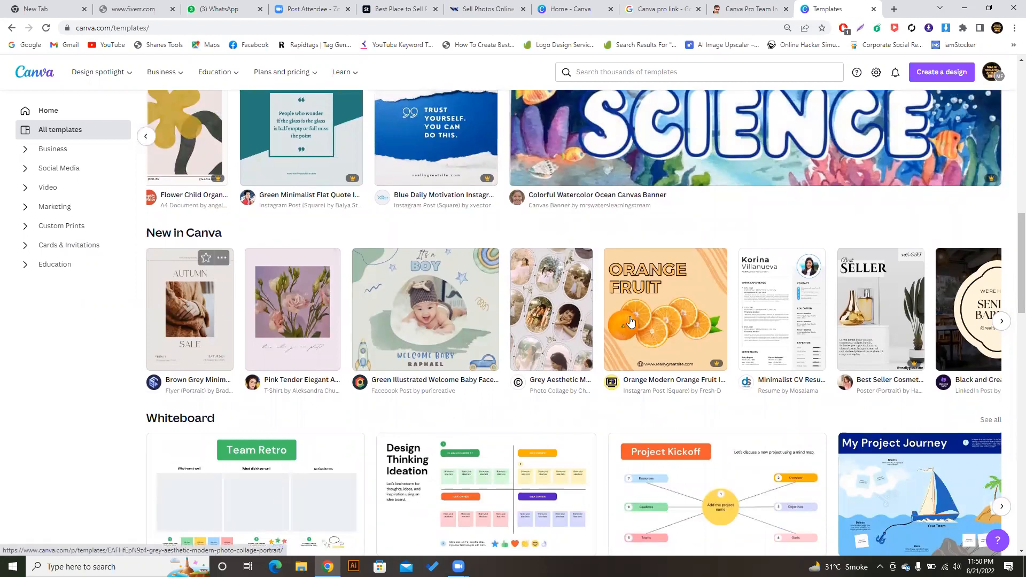
left_click(1001, 321)
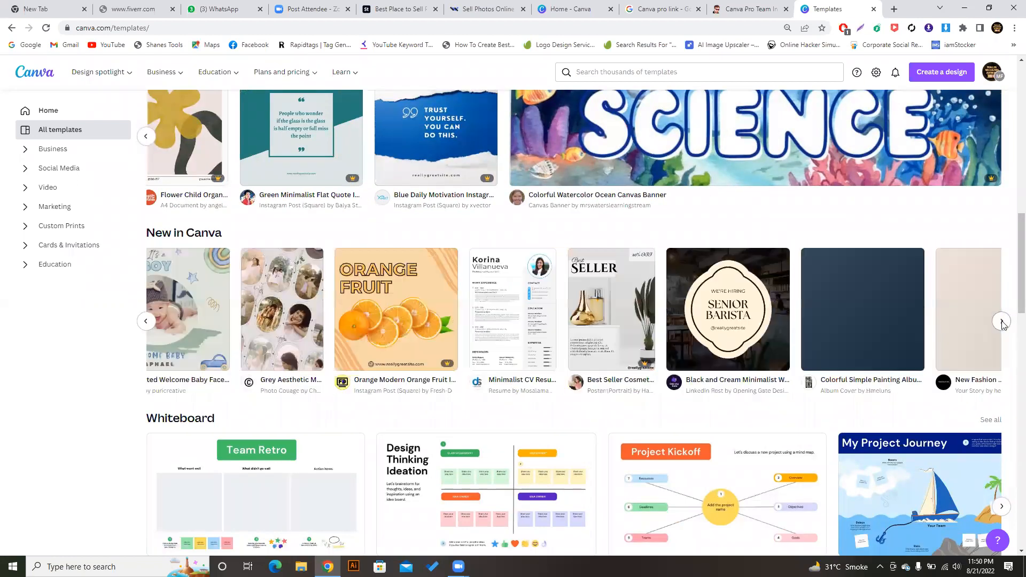
scroll(1010, 268, "down", 1)
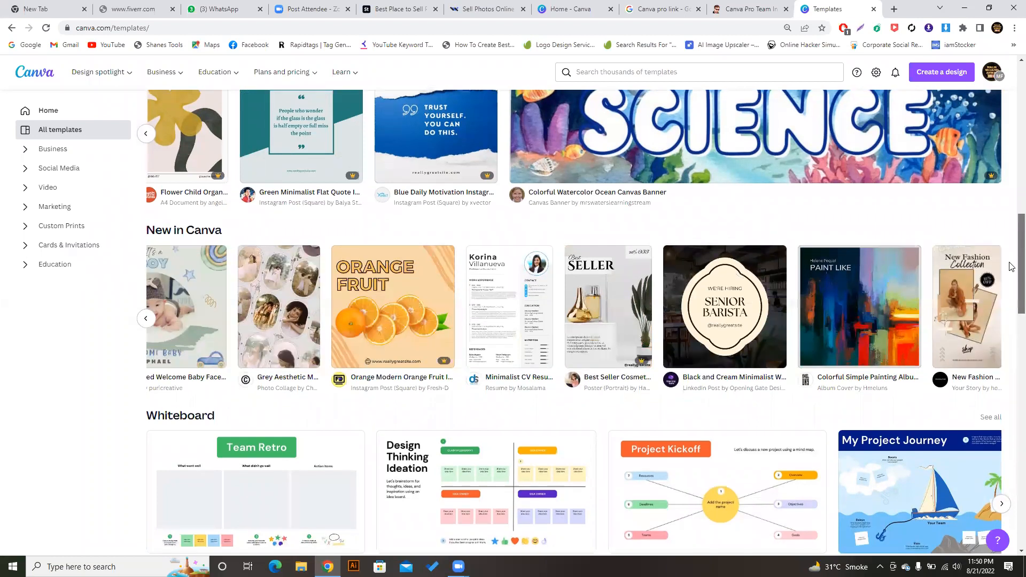
scroll(1009, 273, "down", 3)
scroll(288, 367, "up", 5)
left_click_drag(1021, 230, 1020, 78)
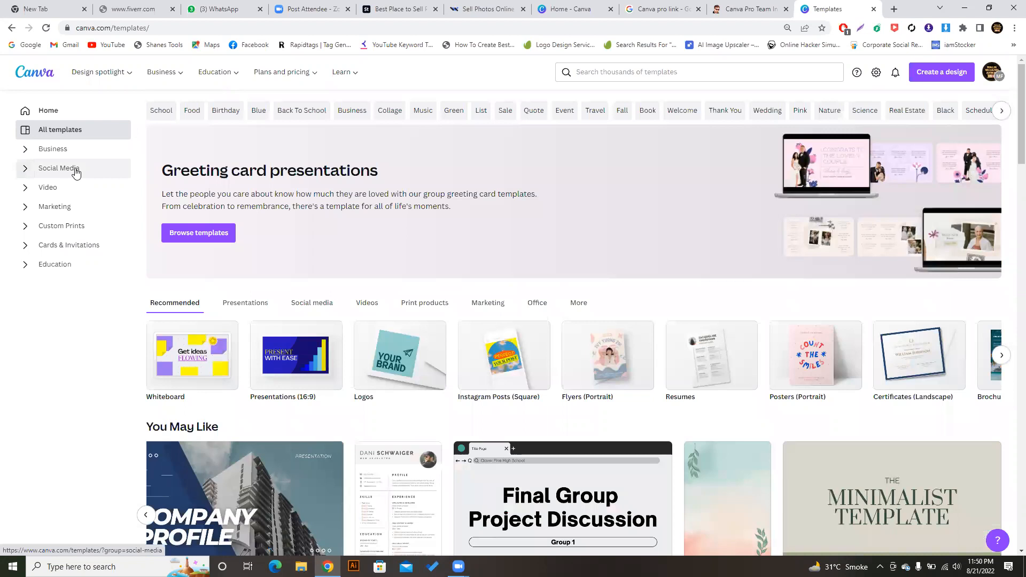
Open the Social Media template category and look over its available formats.
left_click(45, 175)
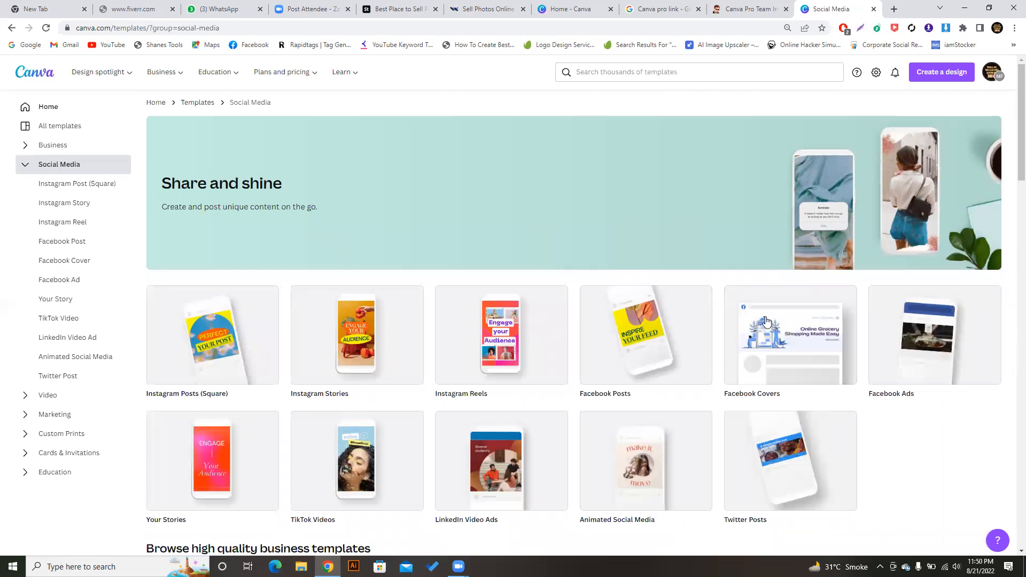
scroll(1010, 140, "down", 1)
scroll(1010, 140, "down", 1)
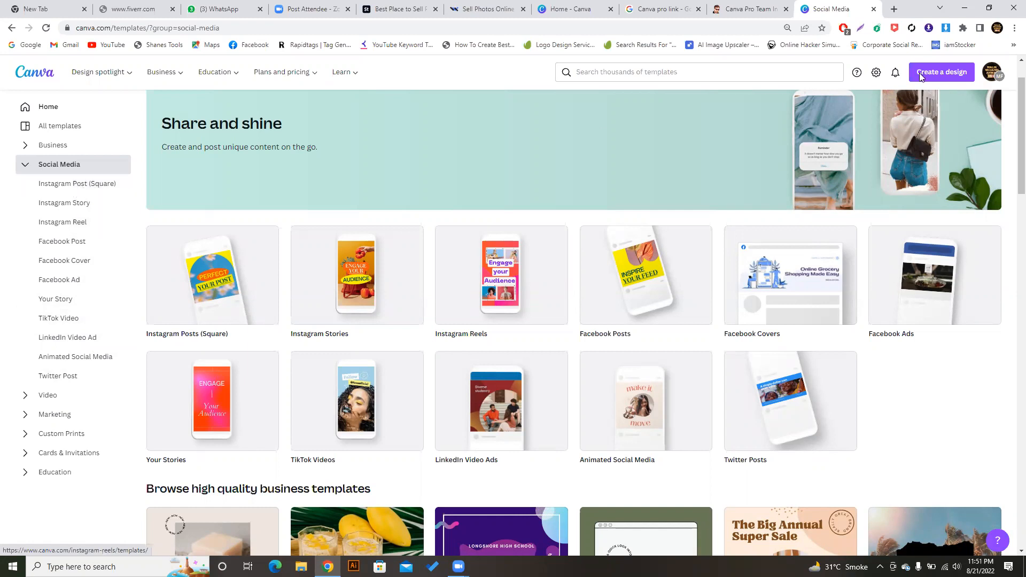
View the design types offered for creating a new design, and close the list without choosing one.
left_click(952, 72)
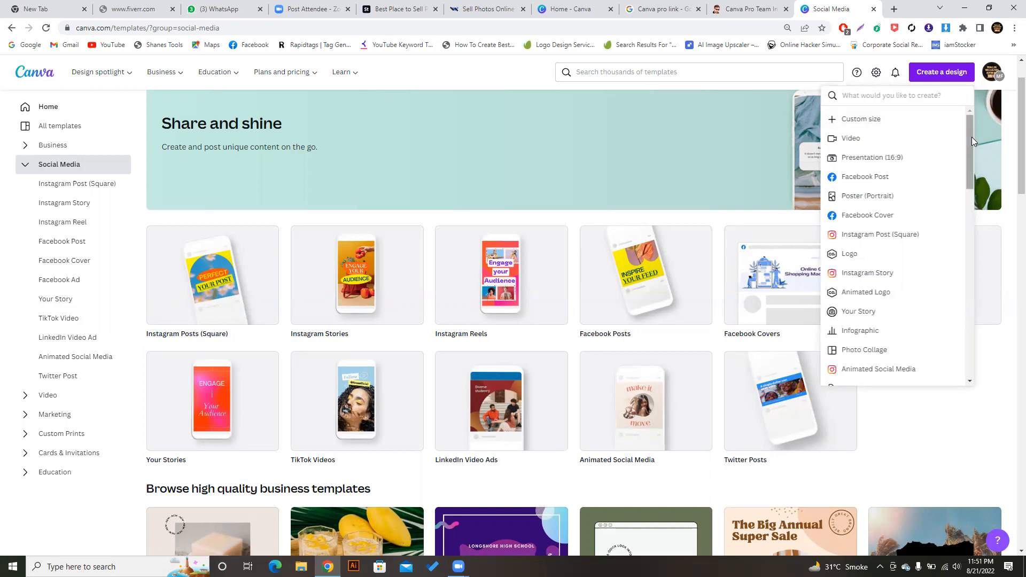
mouse_move(970, 134)
left_mouse_down()
mouse_move(964, 229)
mouse_move(970, 117)
left_mouse_up()
left_click(144, 102)
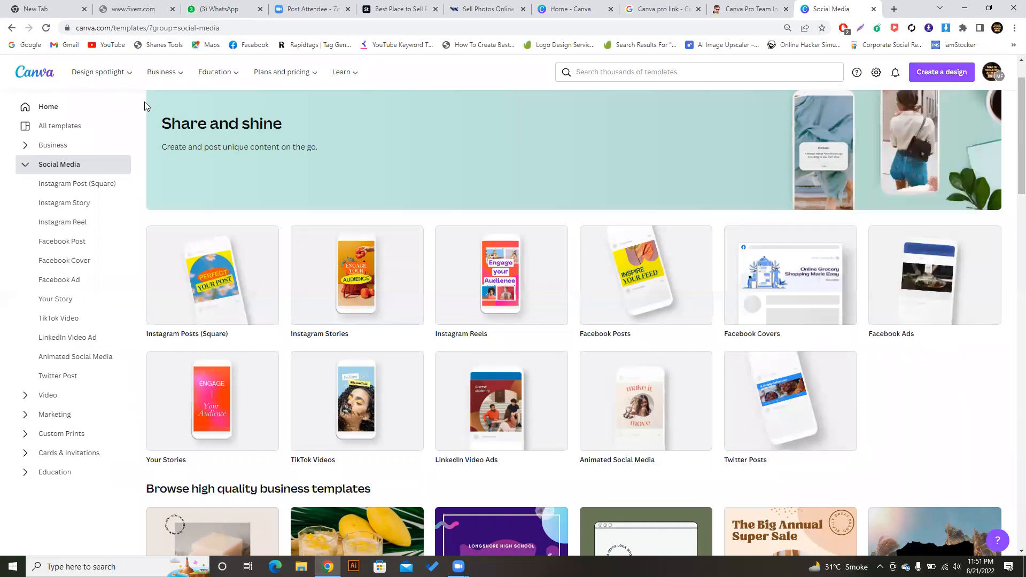
Return to all templates and review the new-design options again, including Custom size.
left_click(72, 128)
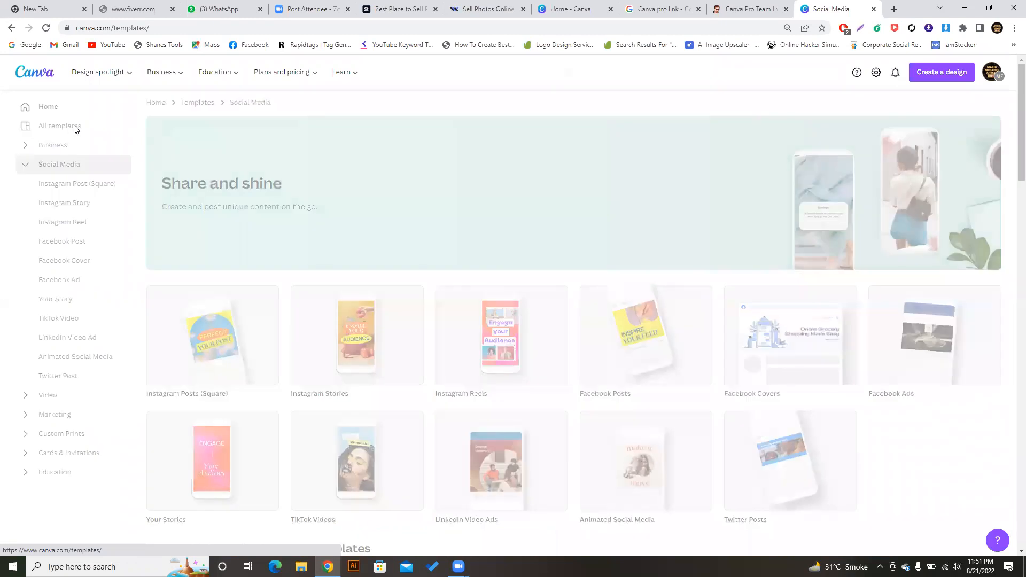
right_click(939, 78)
key("Escape")
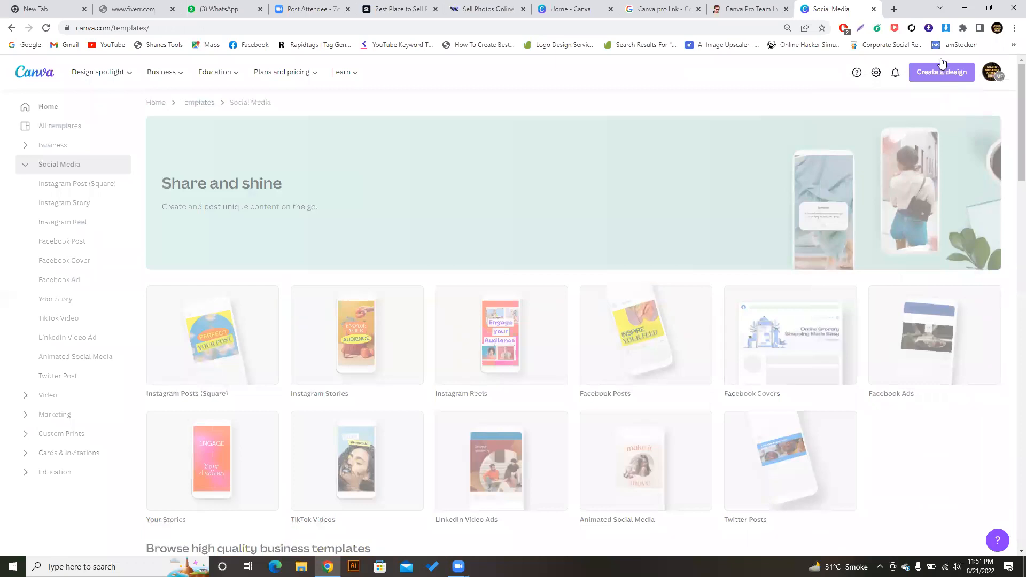
left_click(940, 74)
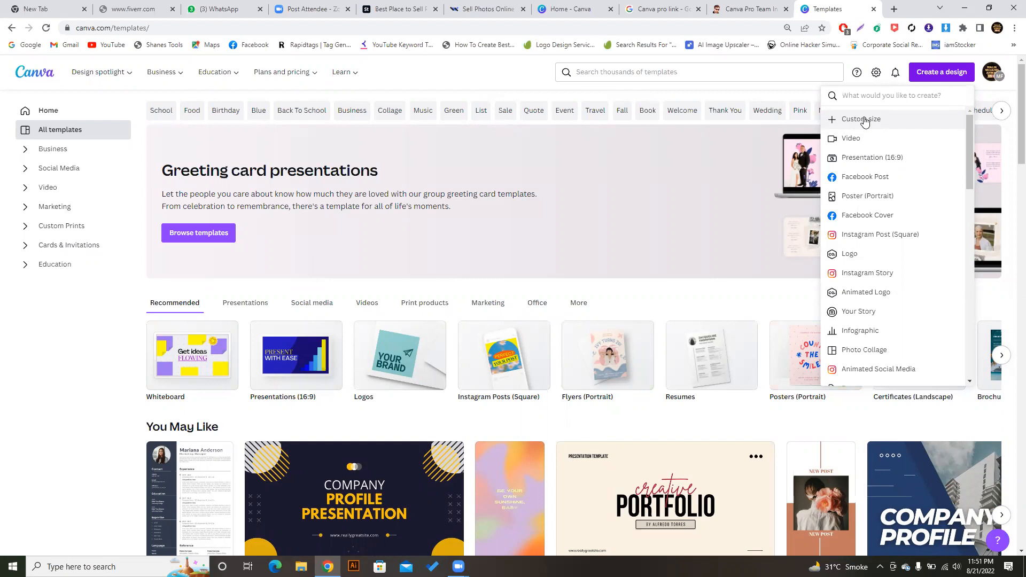
left_click(510, 89)
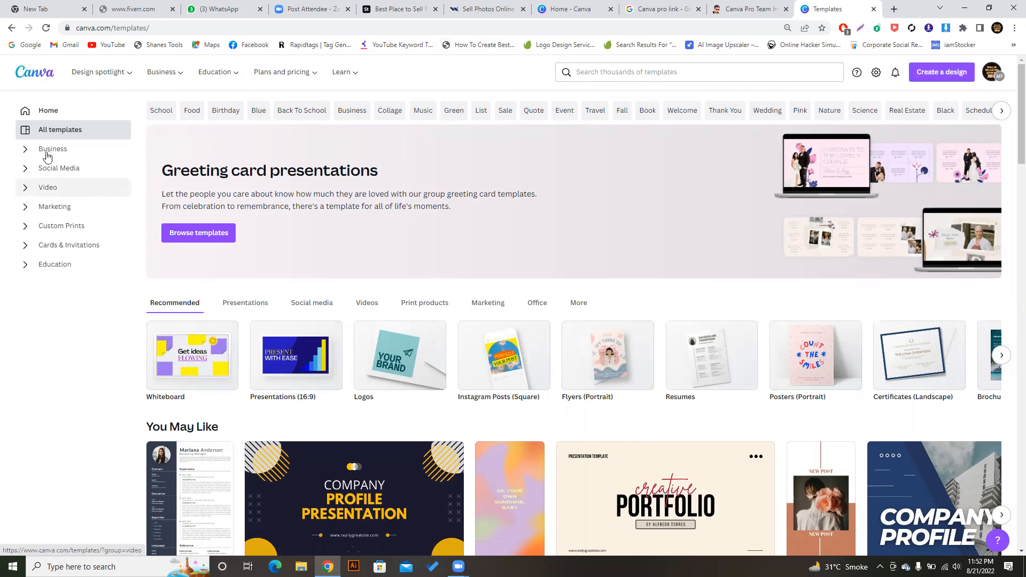
Open the Instagram Post (Square) templates within Social Media and browse the designs.
left_click(27, 170)
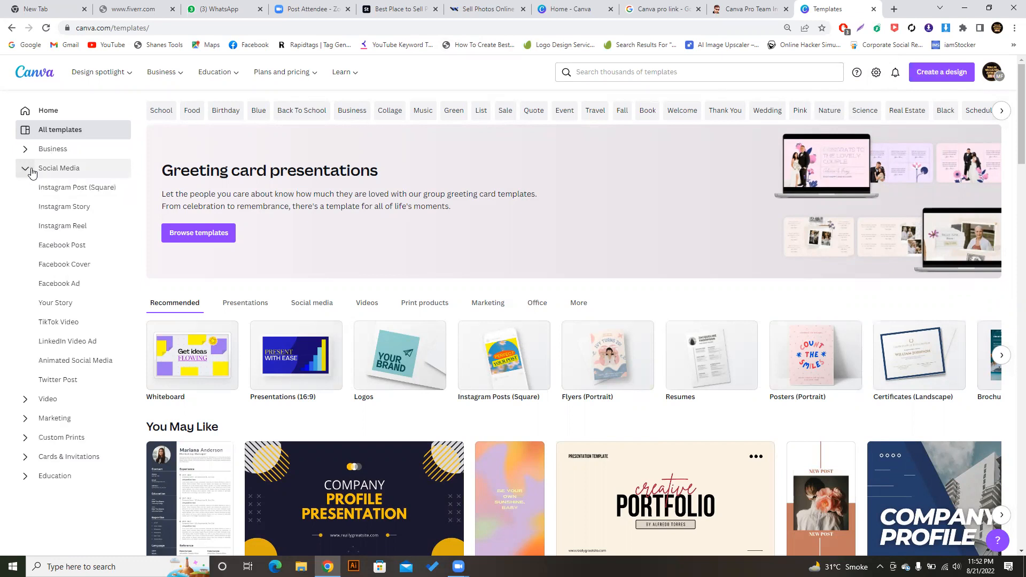
left_click(74, 190)
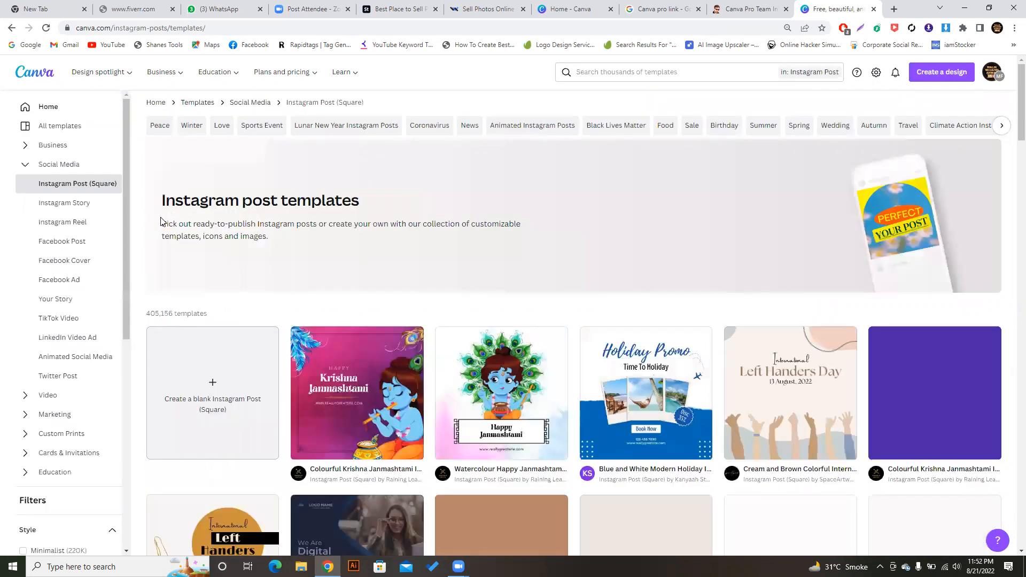
scroll(1010, 117, "down", 1)
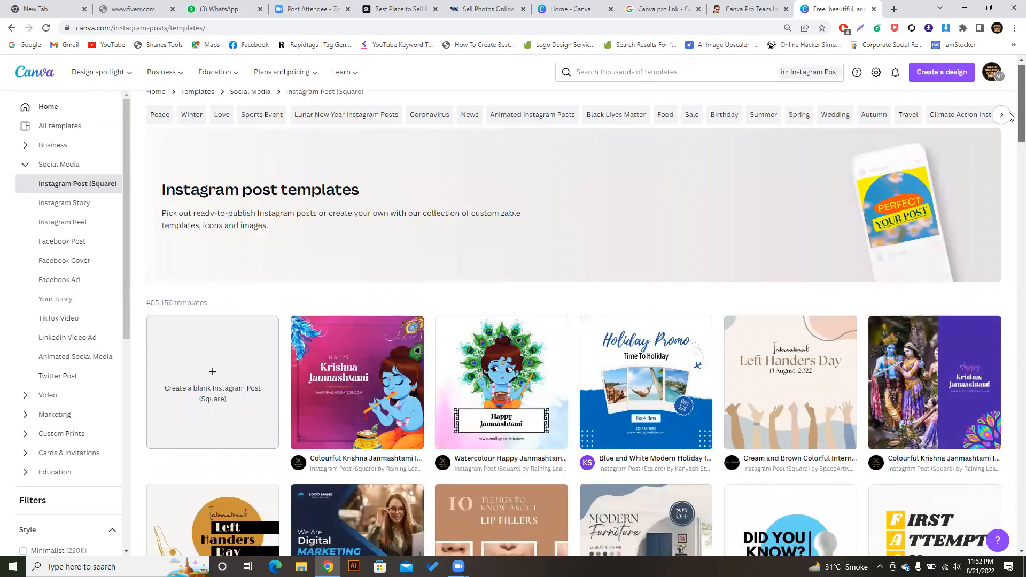
scroll(1010, 117, "down", 5)
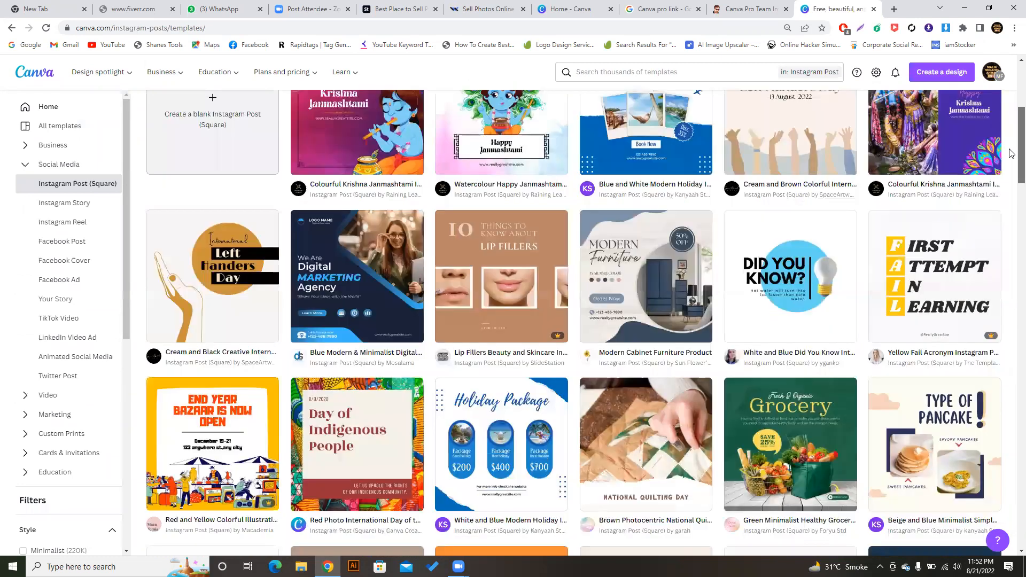
scroll(1010, 155, "down", 3)
scroll(1011, 167, "down", 1)
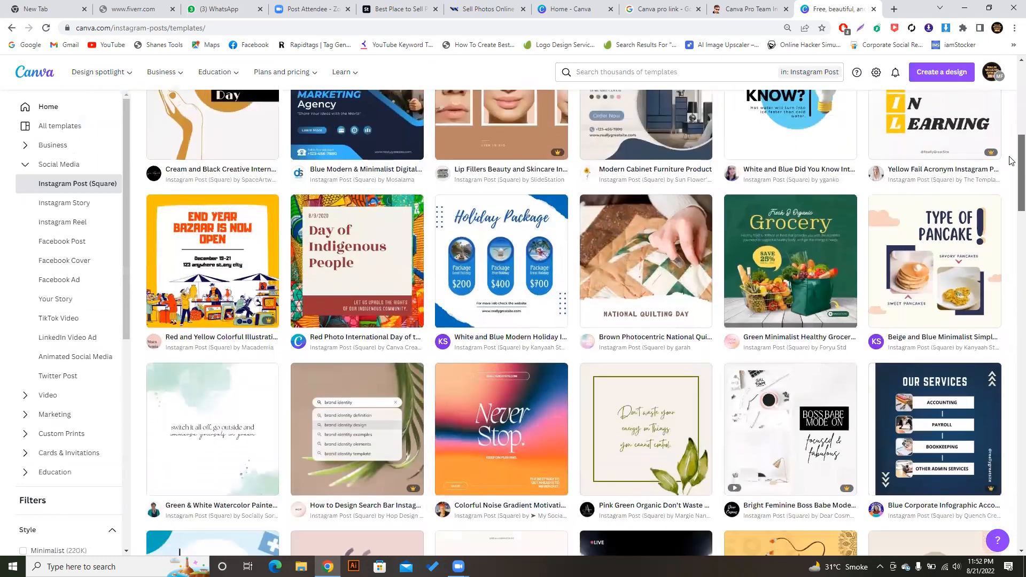
scroll(1011, 160, "up", 2)
scroll(1010, 160, "down", 1)
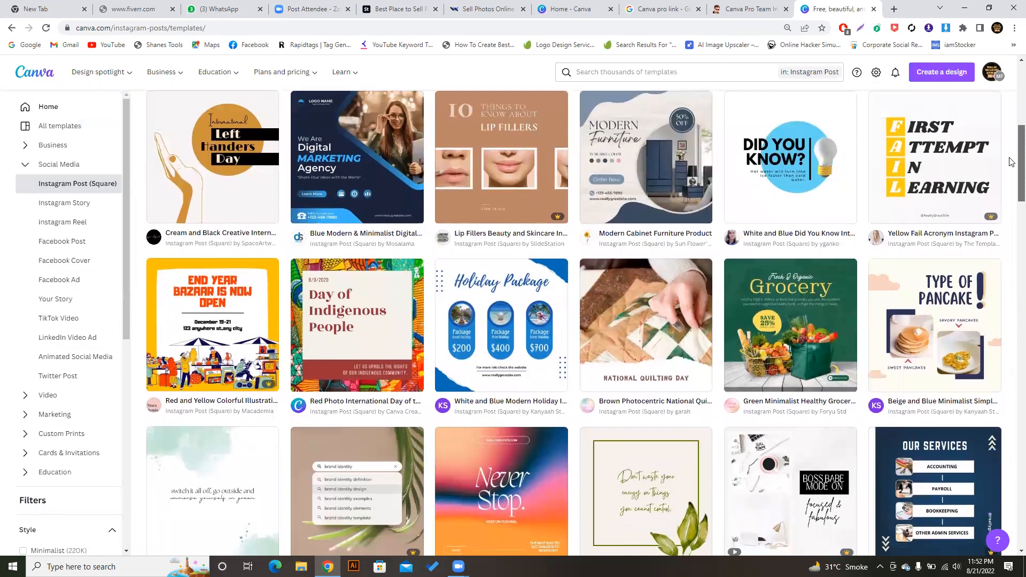
scroll(1010, 162, "down", 1)
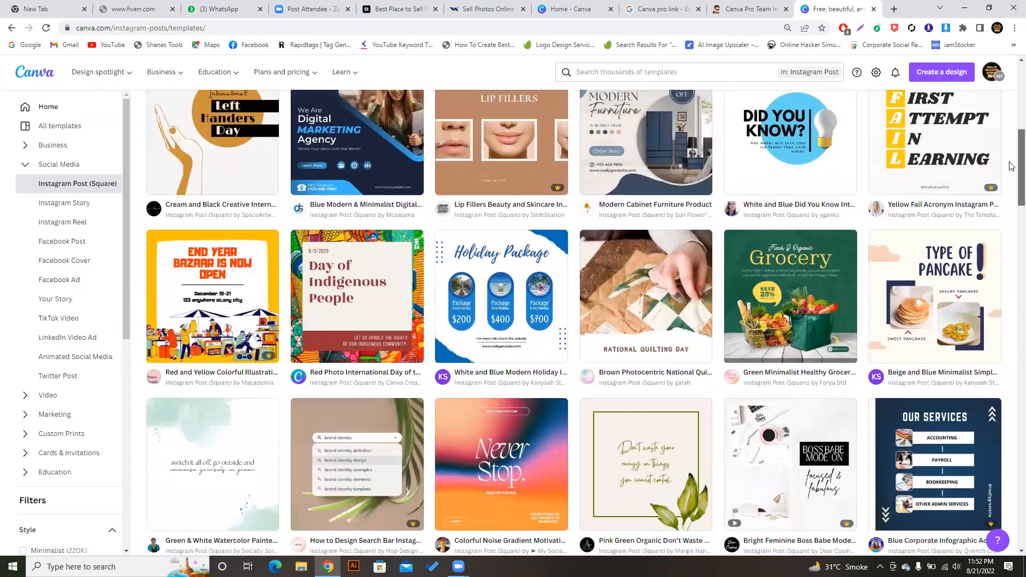
scroll(1011, 169, "down", 2)
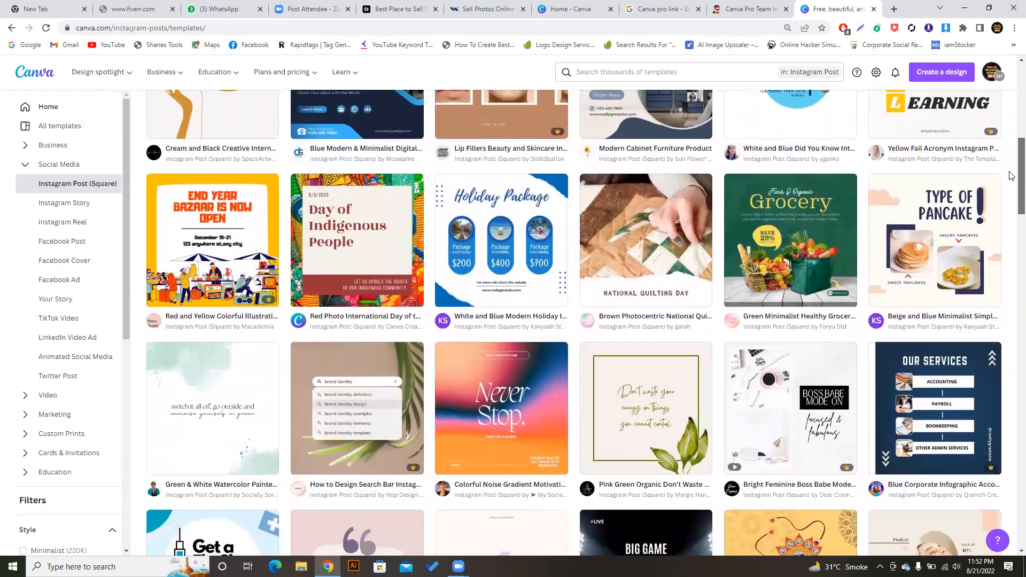
Browse more square Instagram post templates and look over the template search suggestions.
scroll(1010, 177, "down", 4)
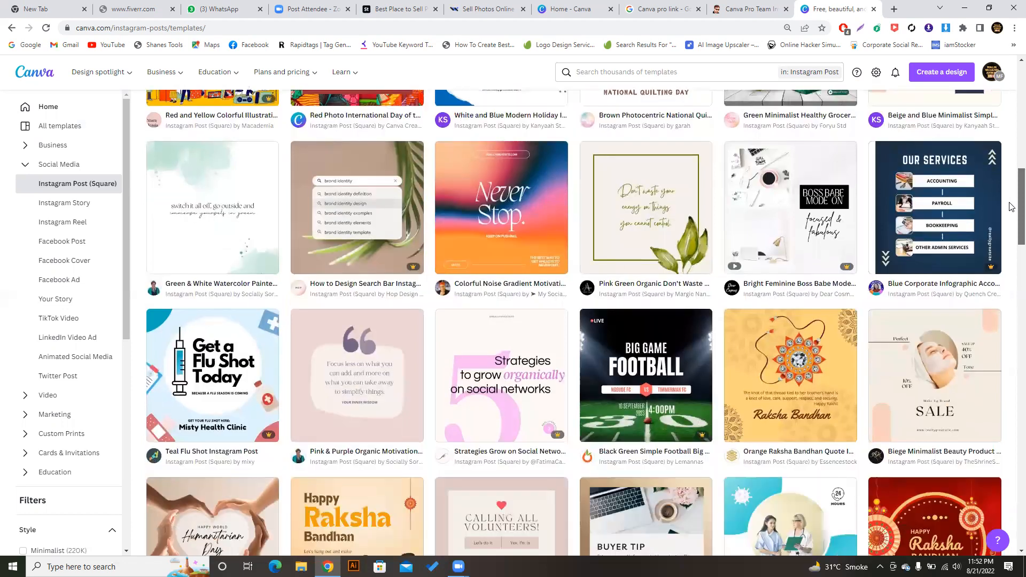
scroll(1010, 207, "up", 13)
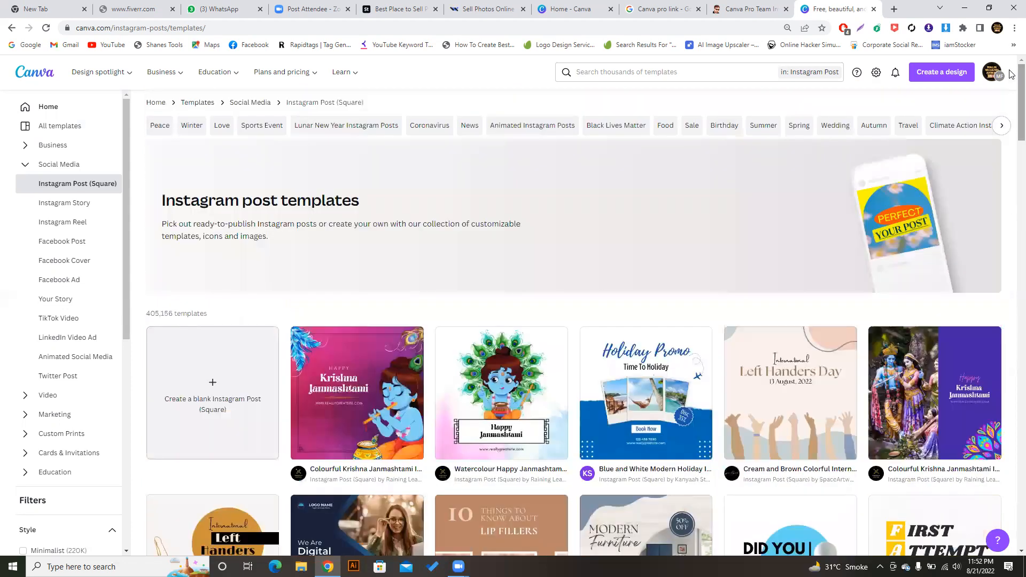
left_click(605, 73)
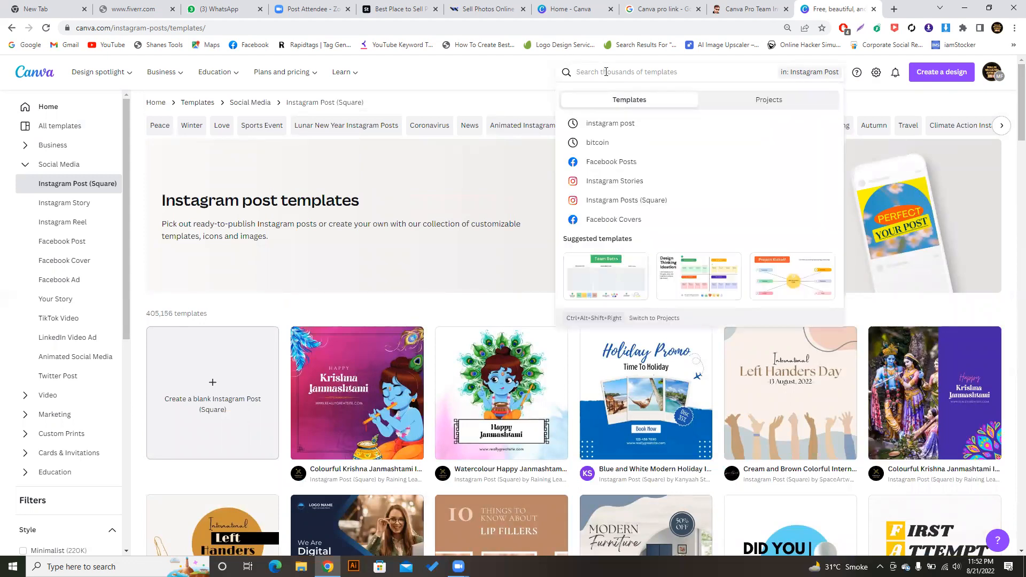
left_click(494, 76)
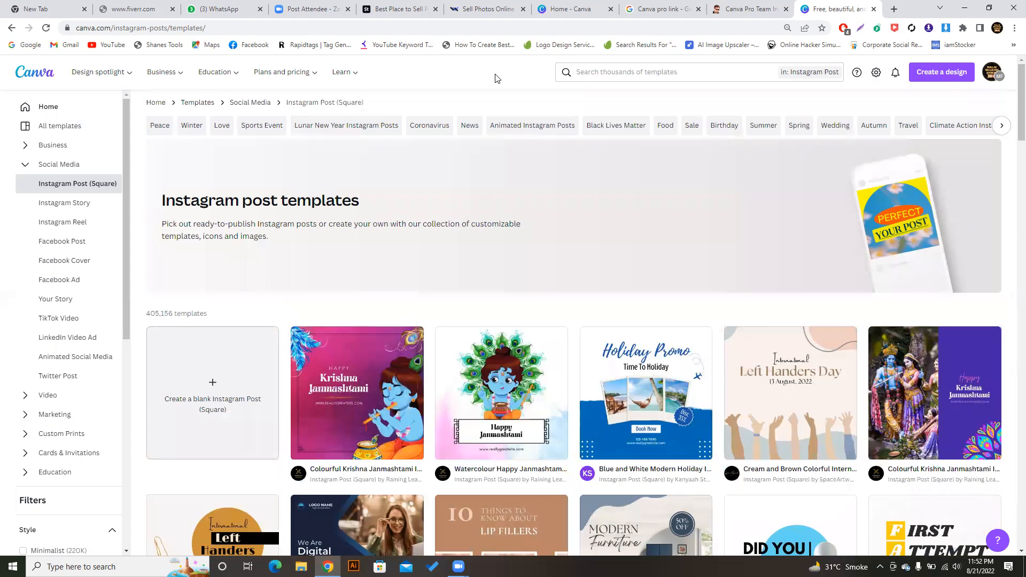
left_click(605, 76)
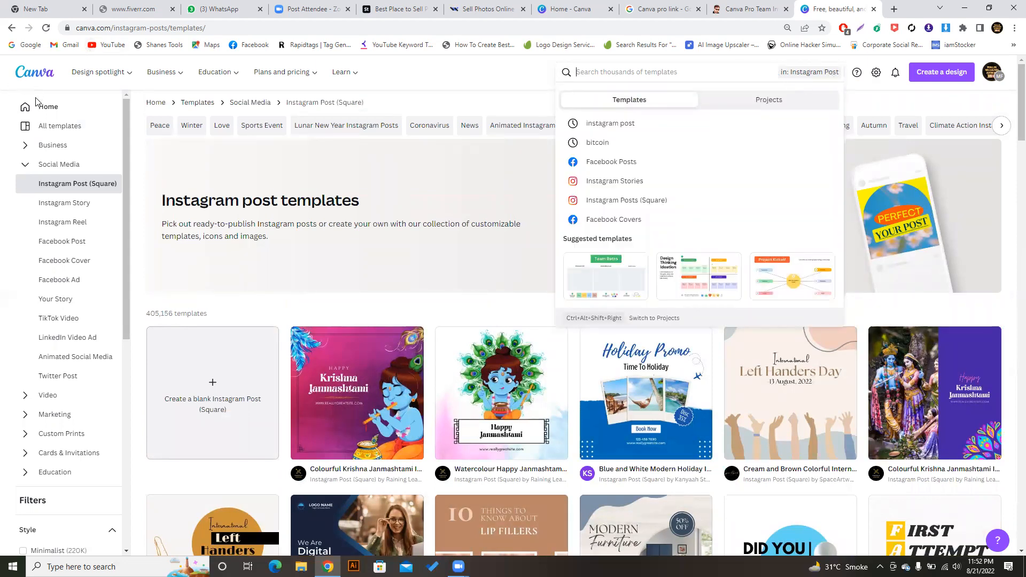
Go to the home page and search the templates for "online course".
left_click(51, 108)
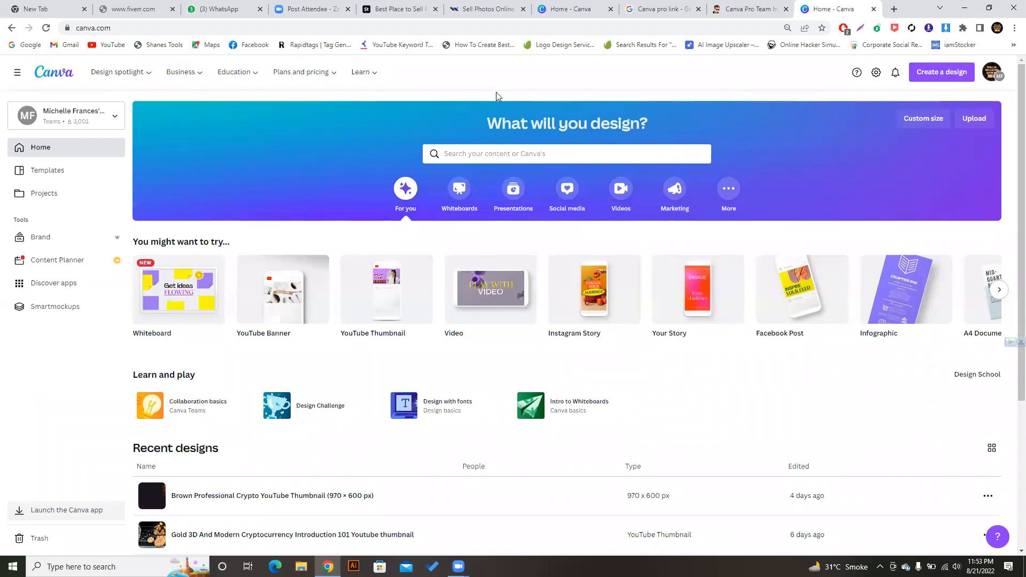
left_click(510, 158)
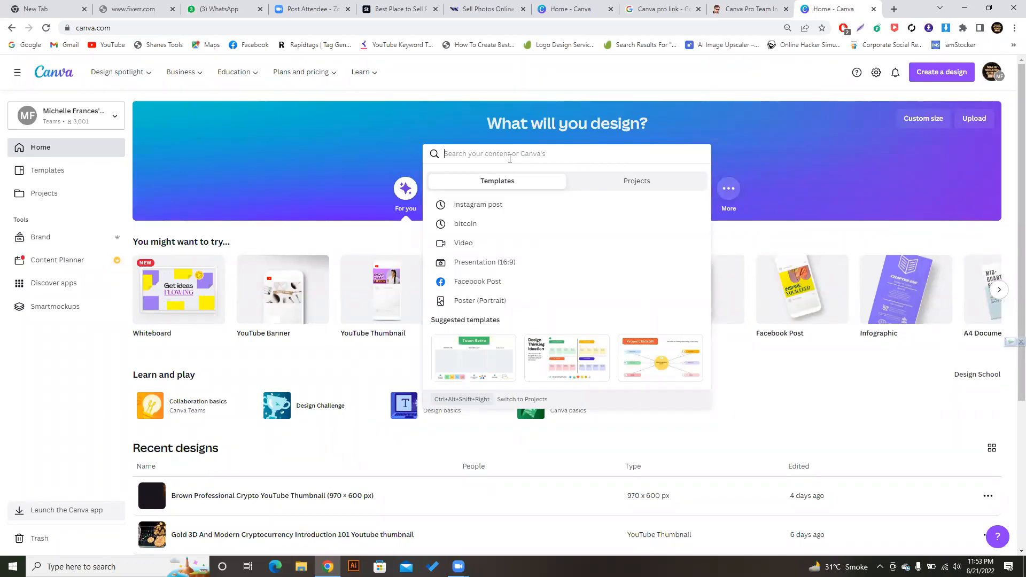
type("online course")
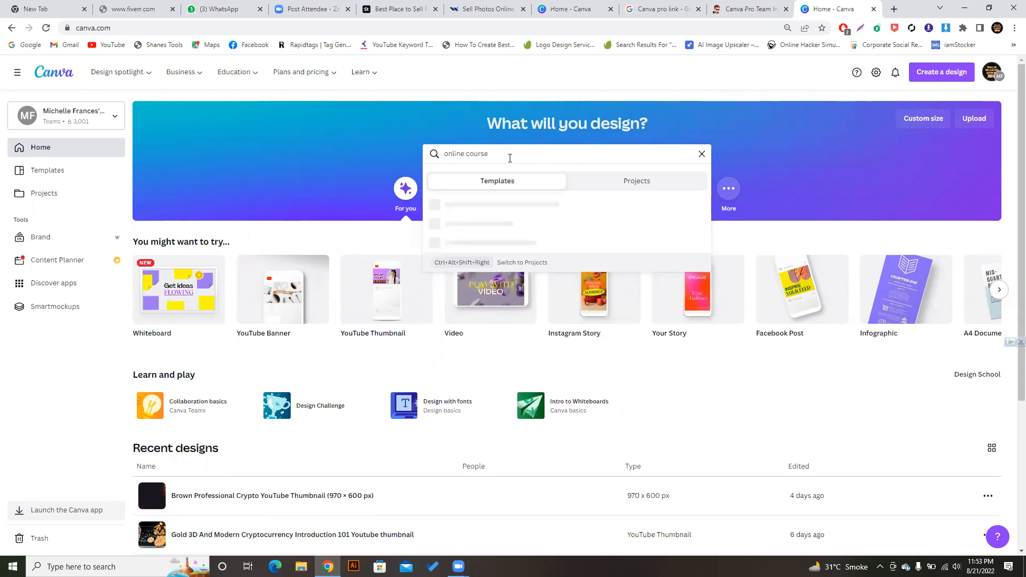
key("Return")
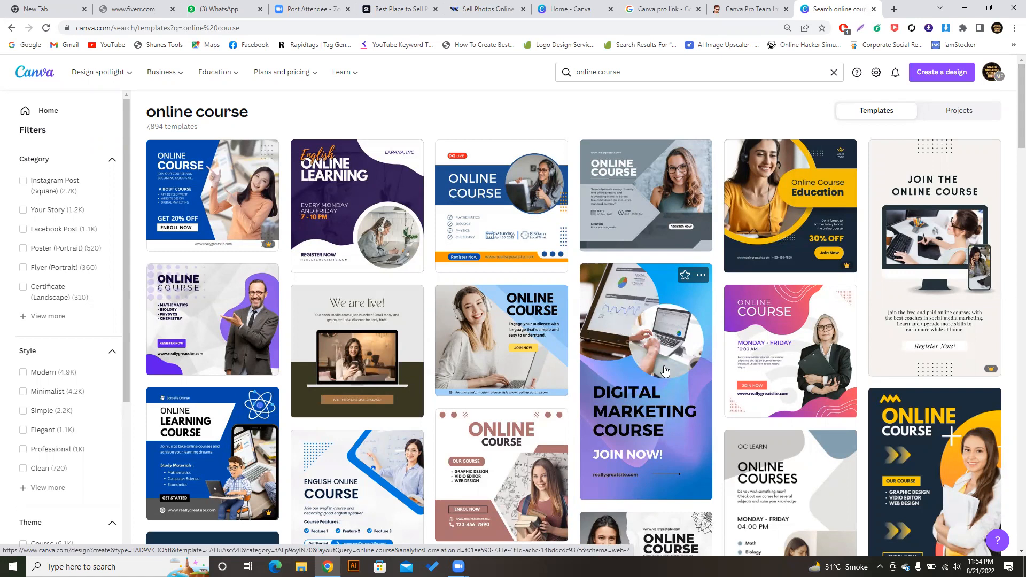
Browse the online course templates to compare their layouts, colours and formats.
scroll(1011, 132, "down", 1)
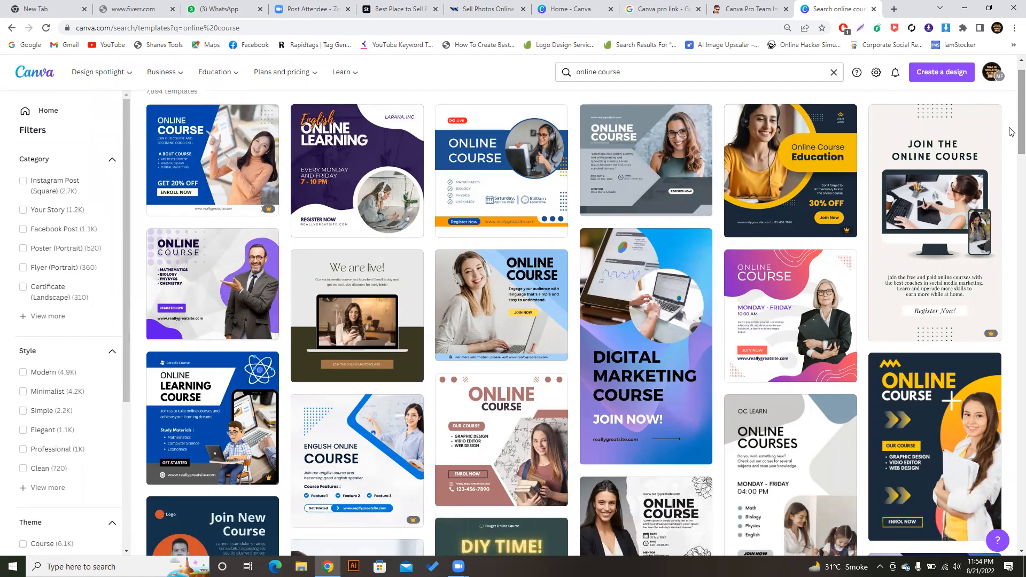
scroll(1011, 132, "down", 3)
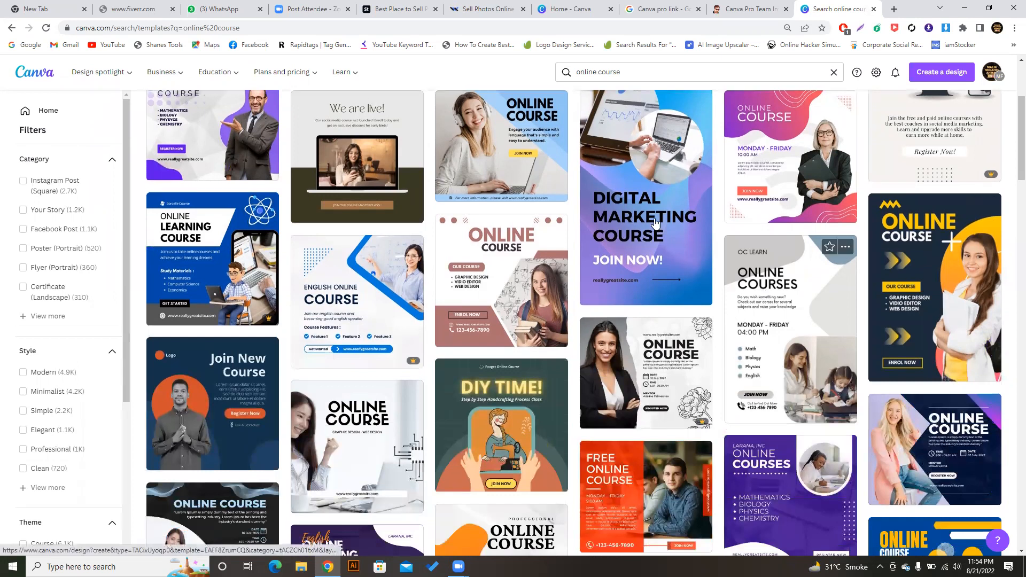
left_click_drag(1019, 170, 1010, 183)
scroll(1011, 180, "up", 4)
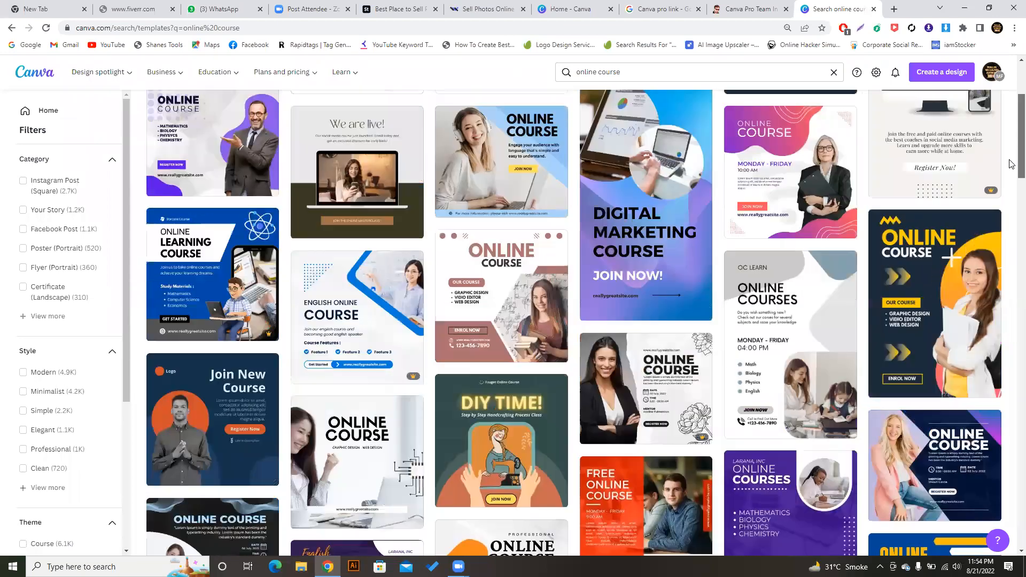
scroll(1012, 144, "up", 1)
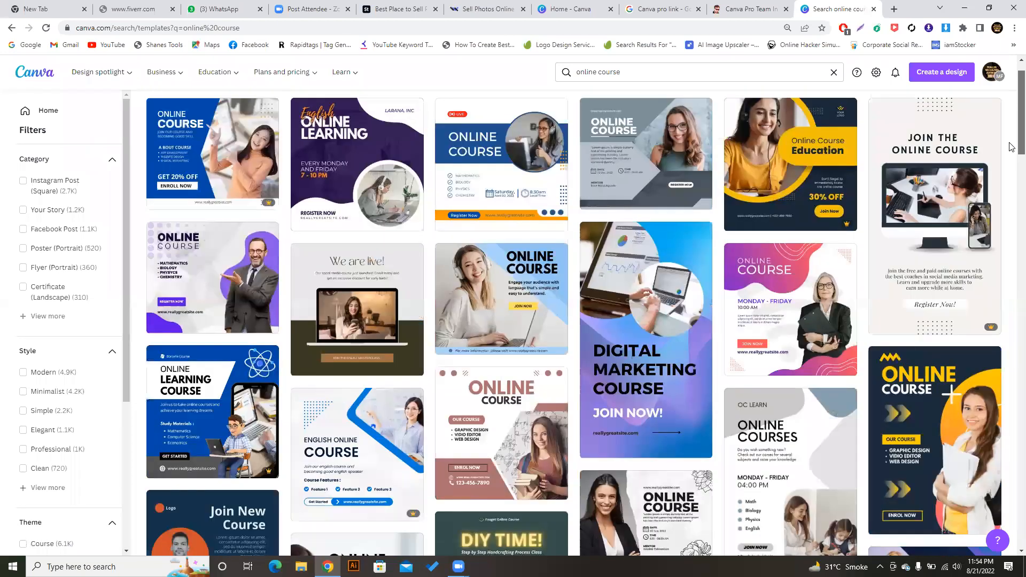
scroll(1012, 139, "up", 1)
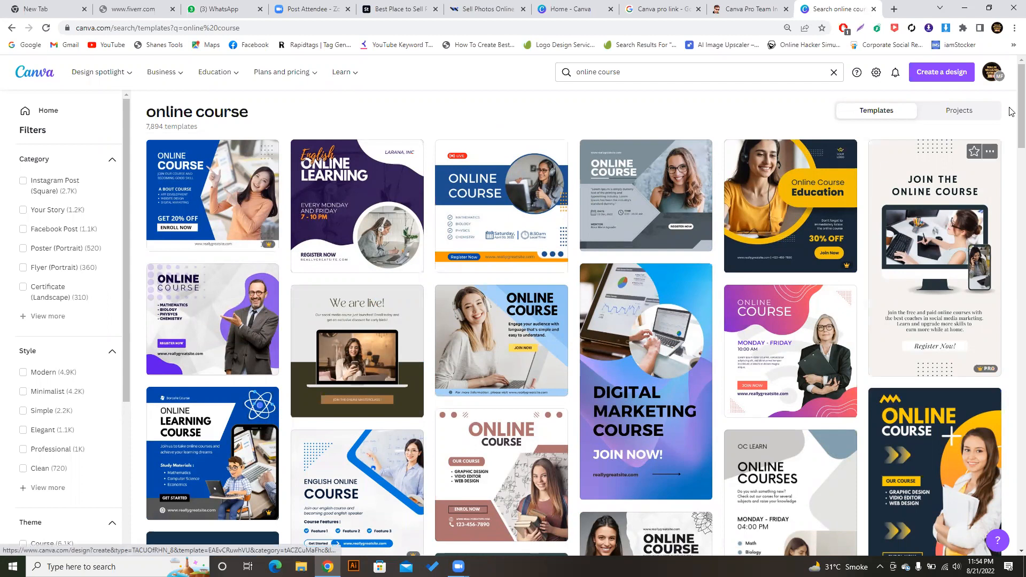
scroll(1011, 112, "down", 2)
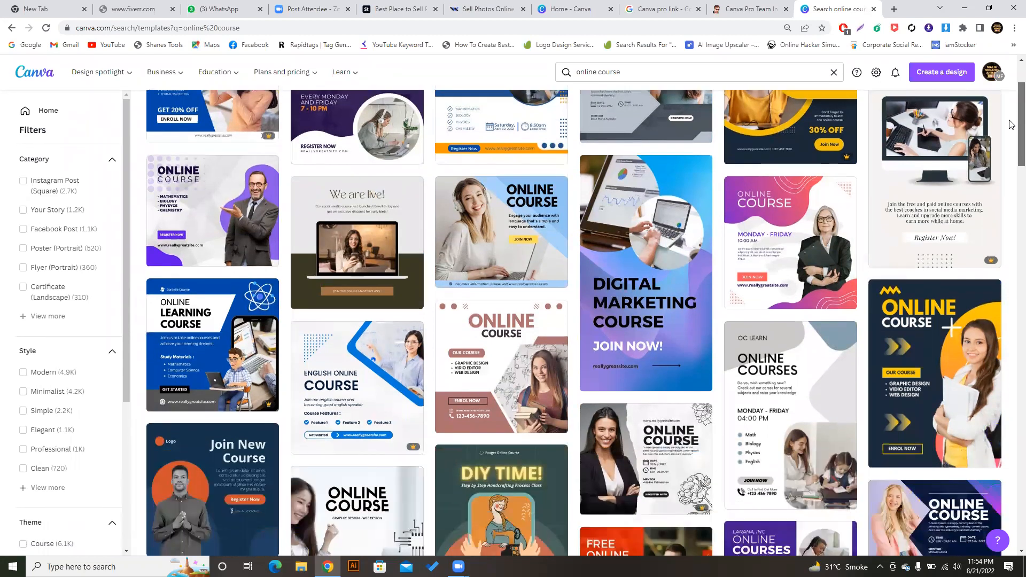
scroll(1010, 124, "down", 5)
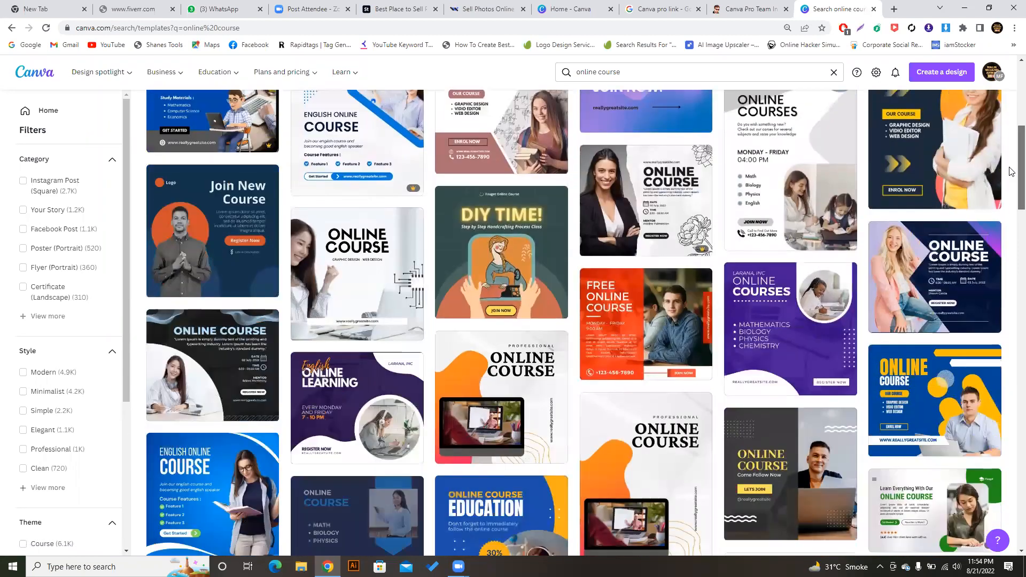
scroll(1010, 177, "down", 3)
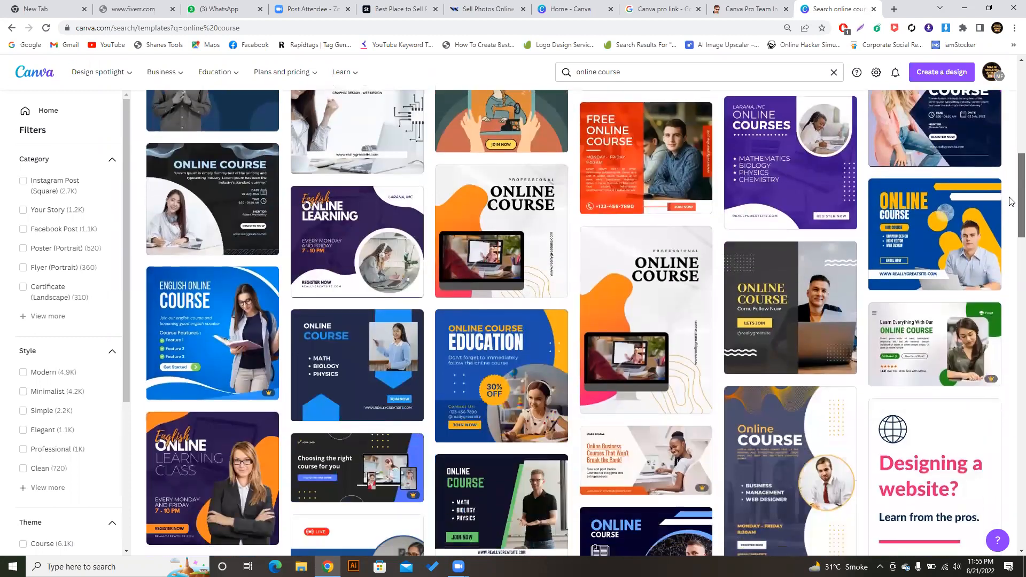
scroll(1010, 201, "down", 2)
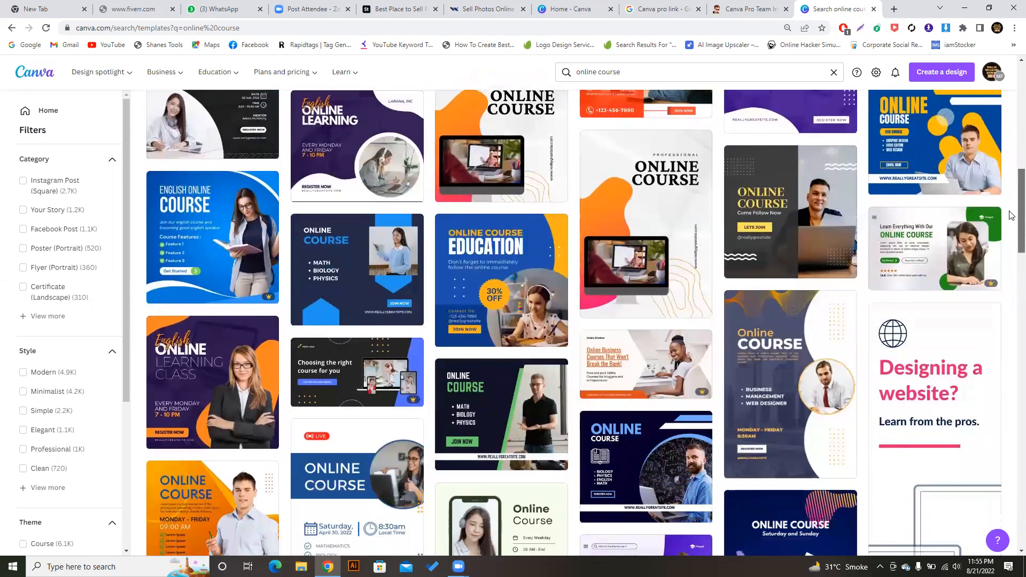
scroll(1010, 215, "down", 3)
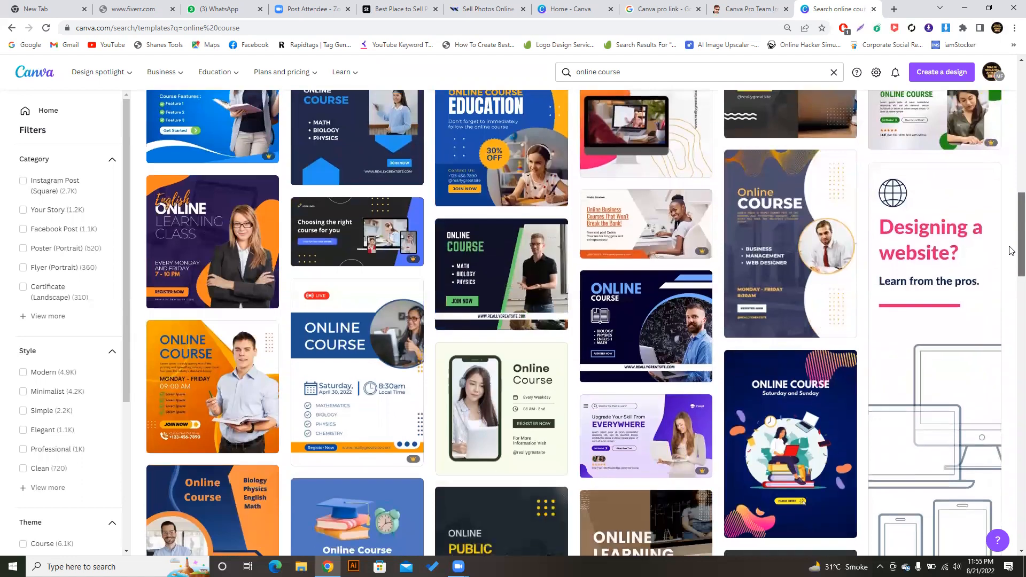
scroll(1010, 251, "down", 2)
scroll(1010, 258, "down", 2)
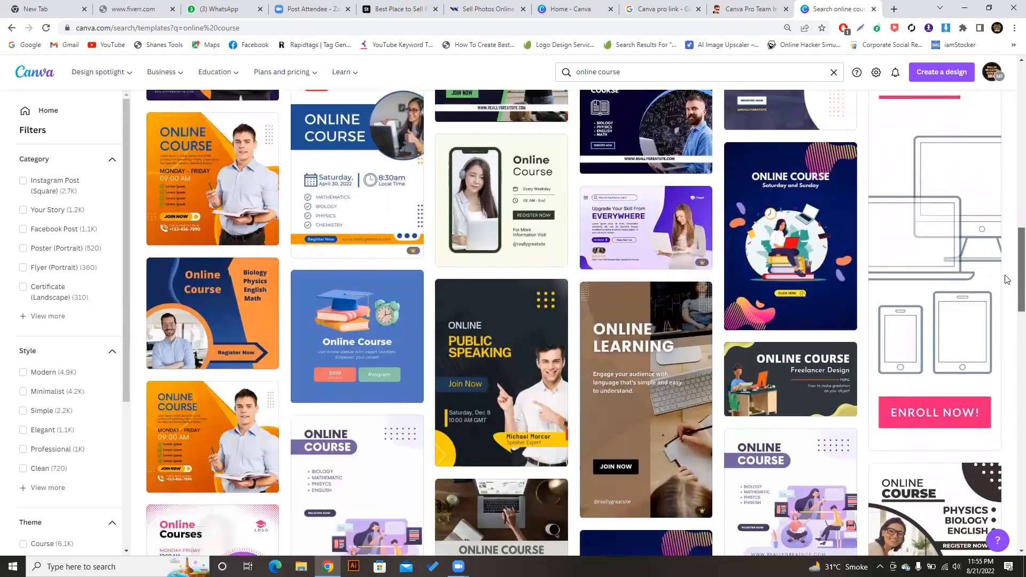
scroll(1008, 277, "down", 5)
scroll(997, 342, "down", 5)
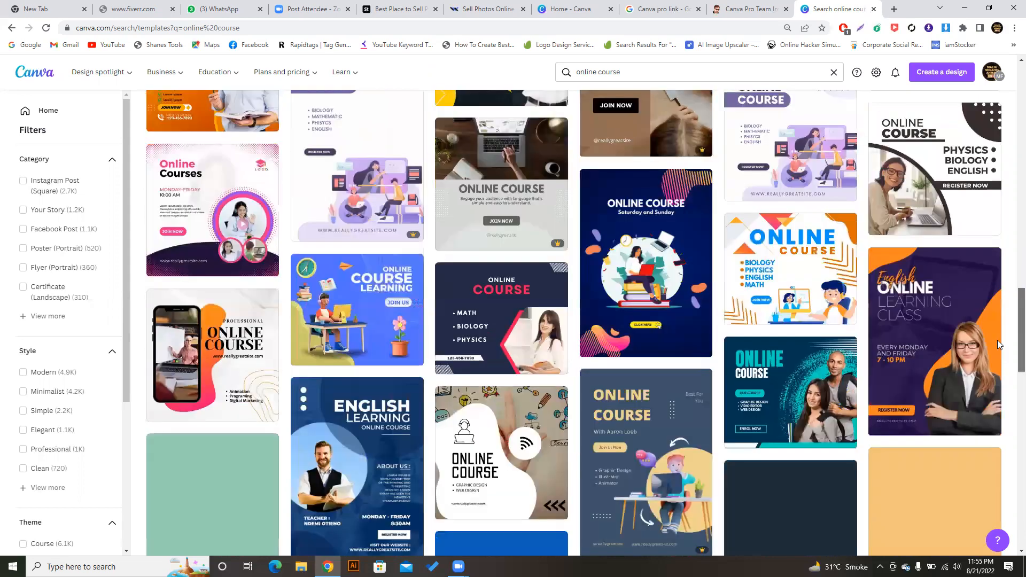
scroll(991, 379, "down", 3)
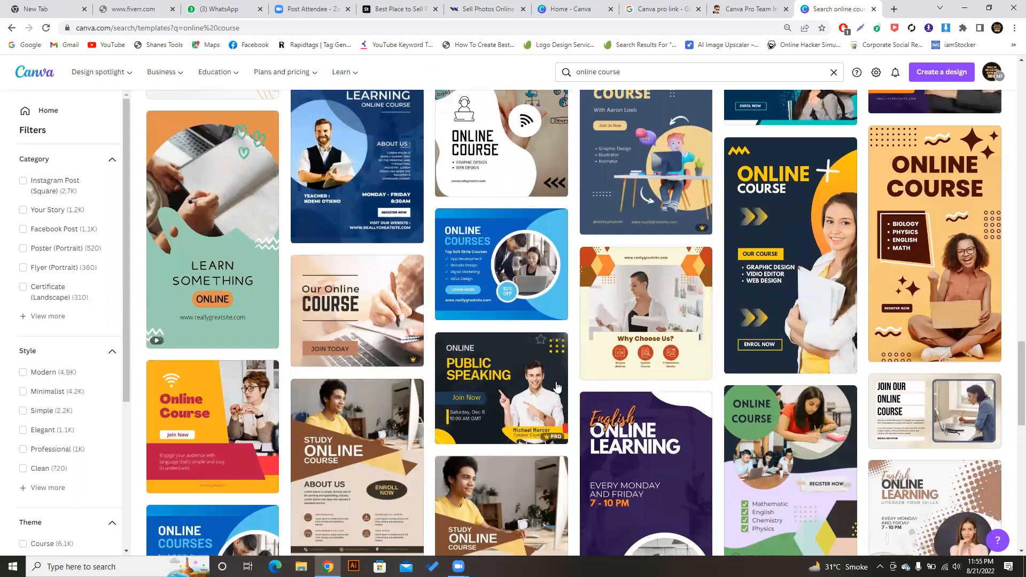
scroll(1010, 247, "up", 4)
scroll(1009, 247, "up", 10)
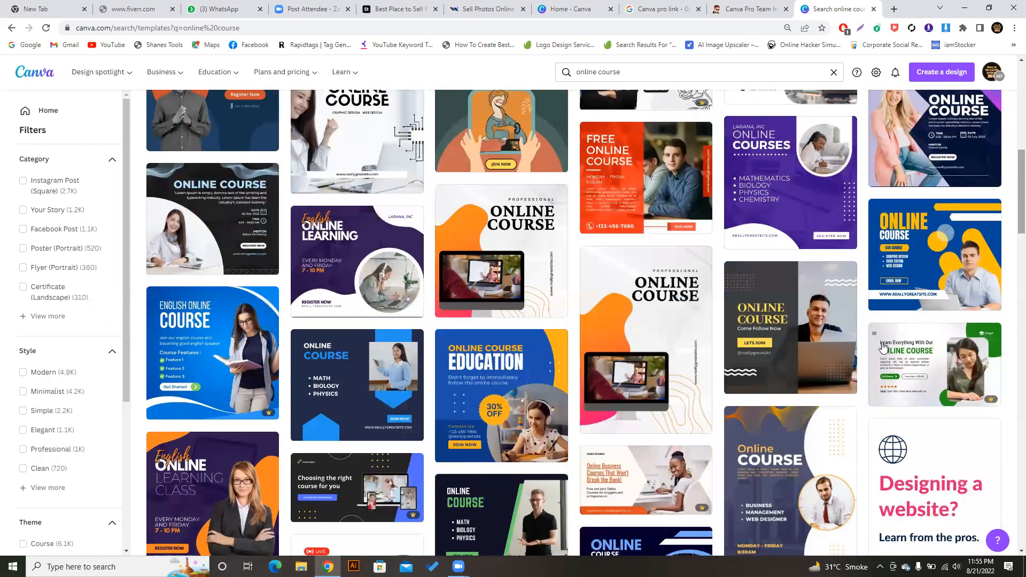
Open the white and green "Learn Everything With Our Online Course" template for editing and select its background image.
left_click(936, 363)
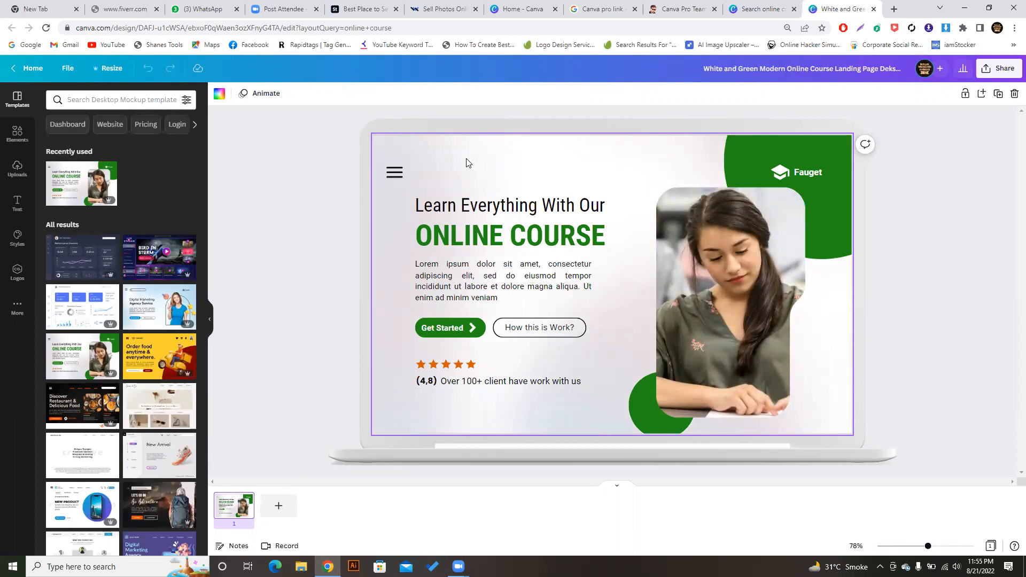
left_click(285, 109)
left_click(511, 180)
left_click(323, 189)
left_click(405, 216)
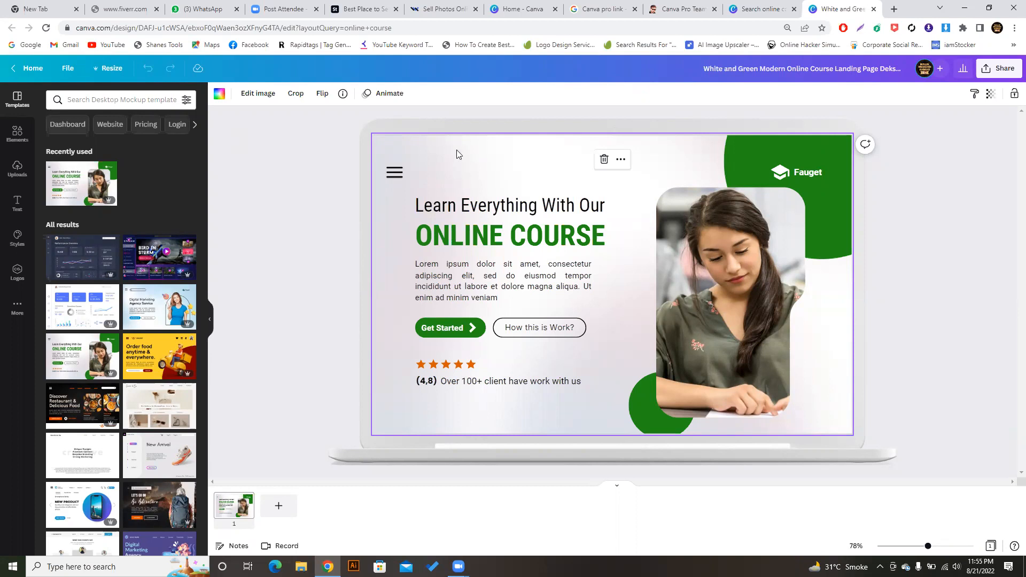
Create a resized copy of the design at a custom size of 1000 × 750 px, and skip the feature tour.
left_click(112, 70)
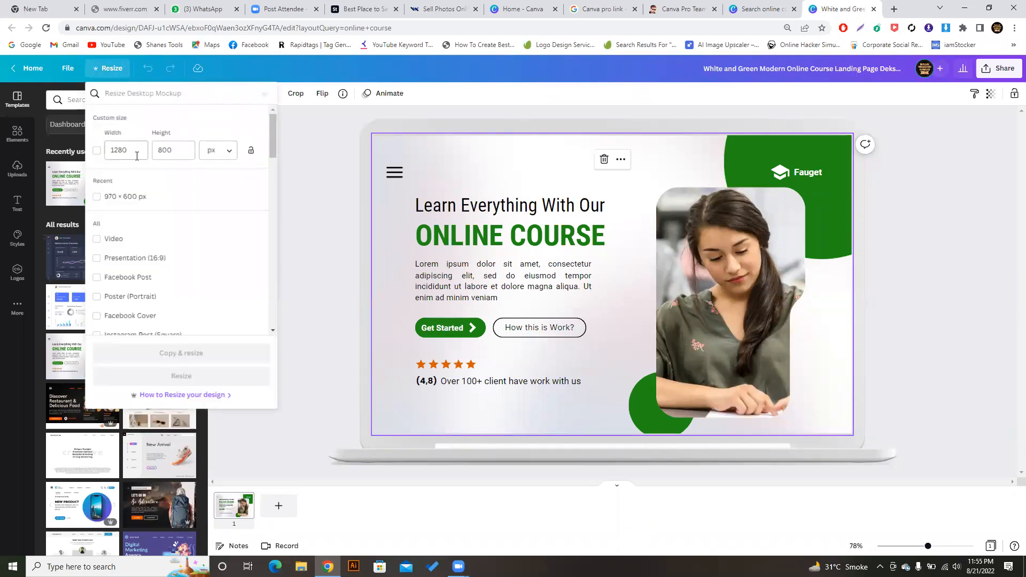
left_click(121, 149)
double_click(121, 149)
type("1000")
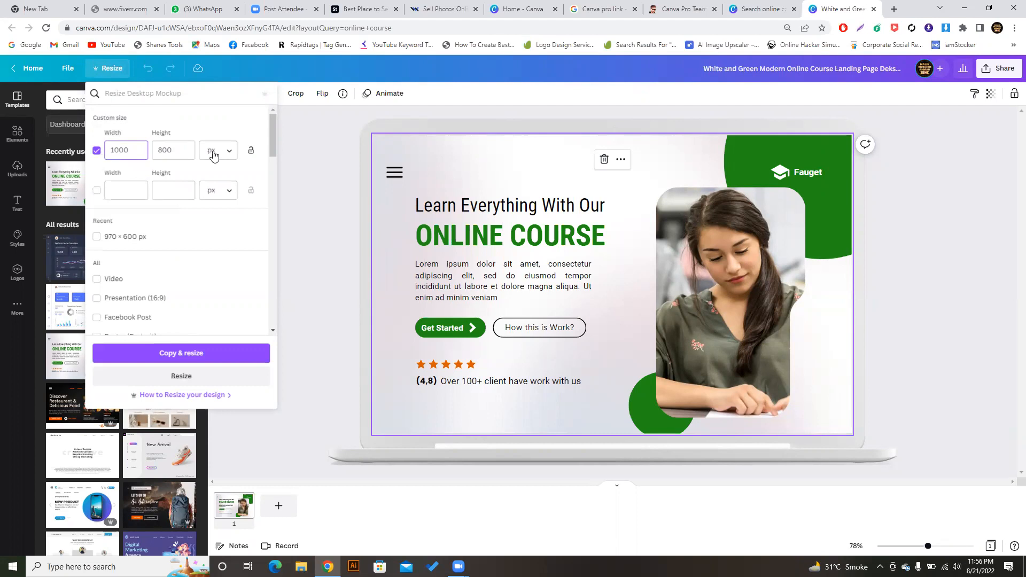
left_click(187, 151)
double_click(156, 150)
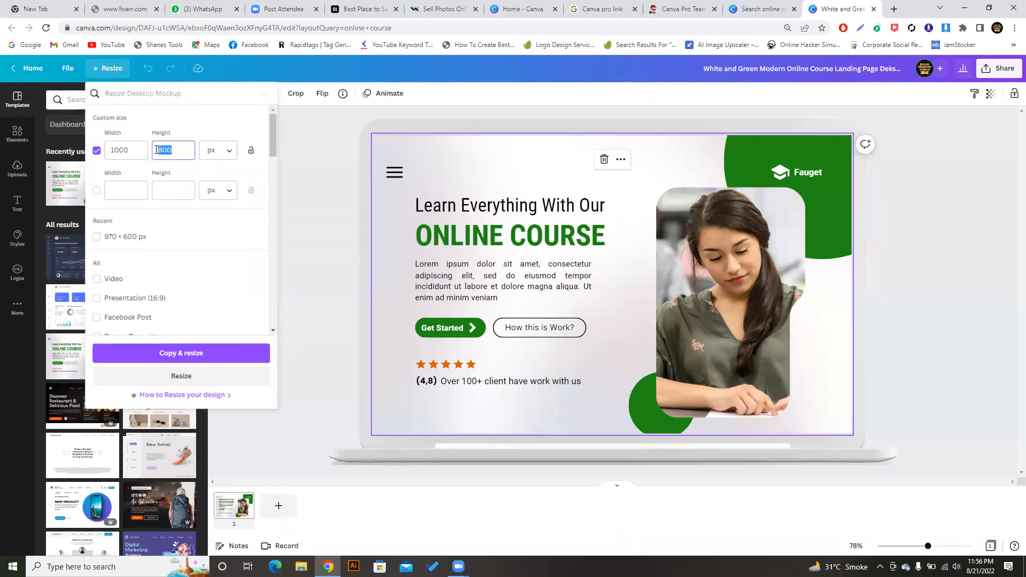
type("750")
left_click(196, 357)
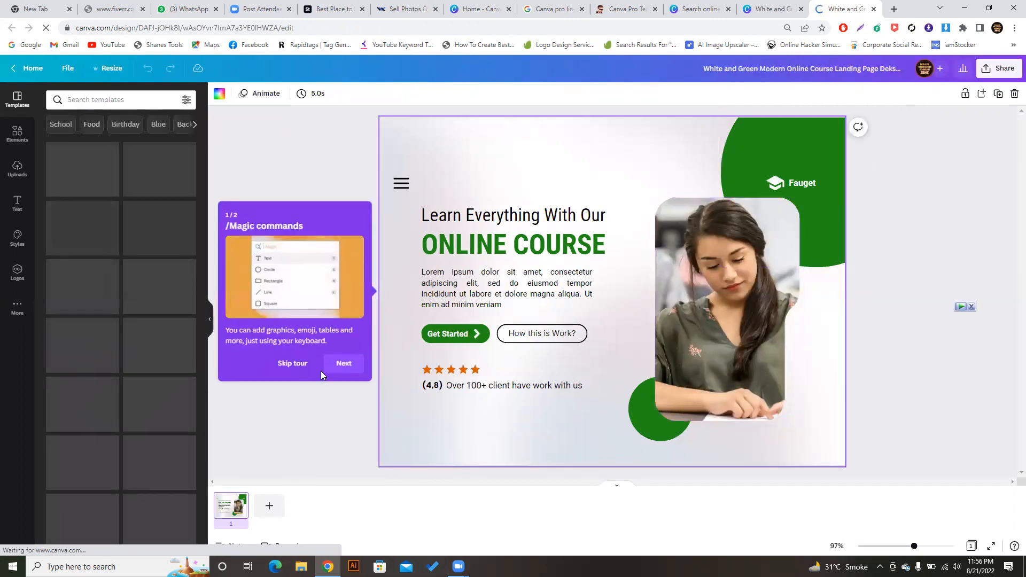
left_click(299, 365)
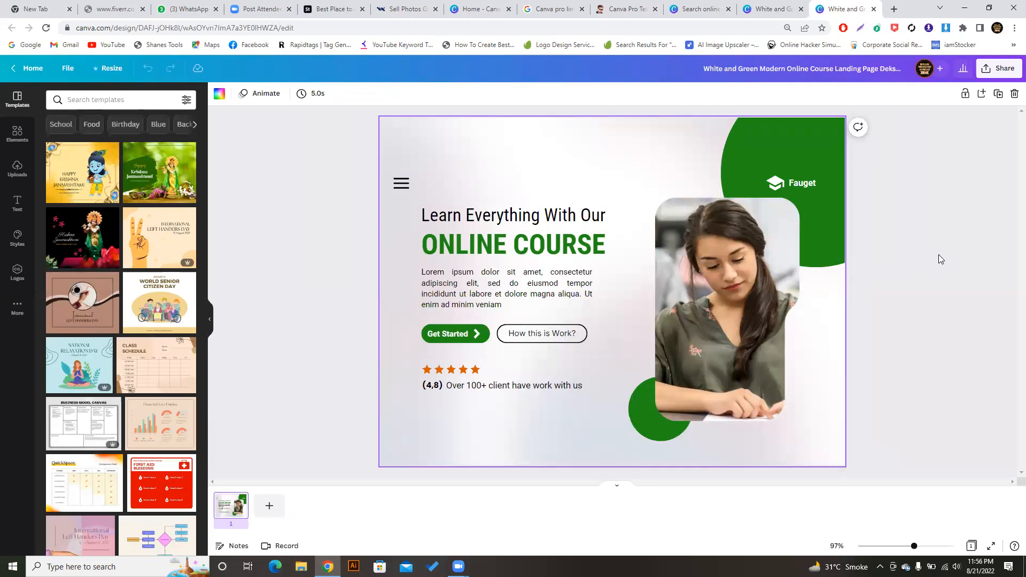
Switch back to the original laptop mockup design and inspect its "Learn Everything With Our" heading and background image.
left_click(779, 7)
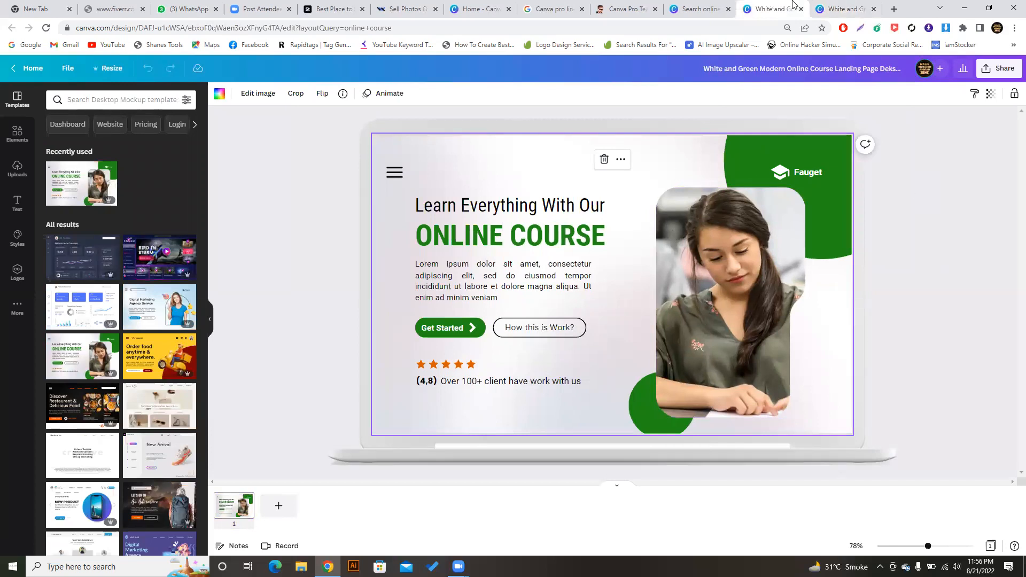
left_click(450, 208)
left_click(340, 198)
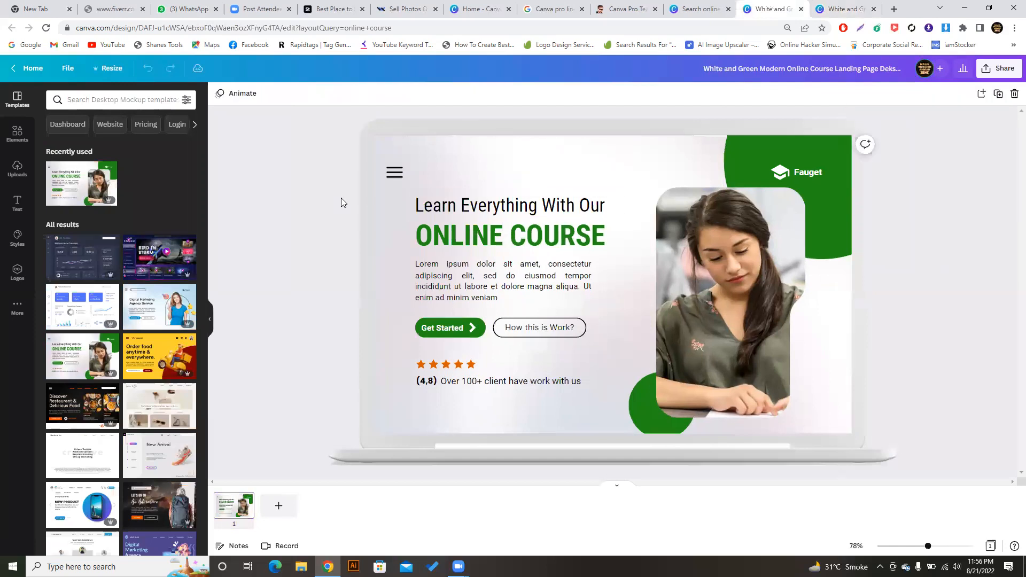
left_click(478, 210)
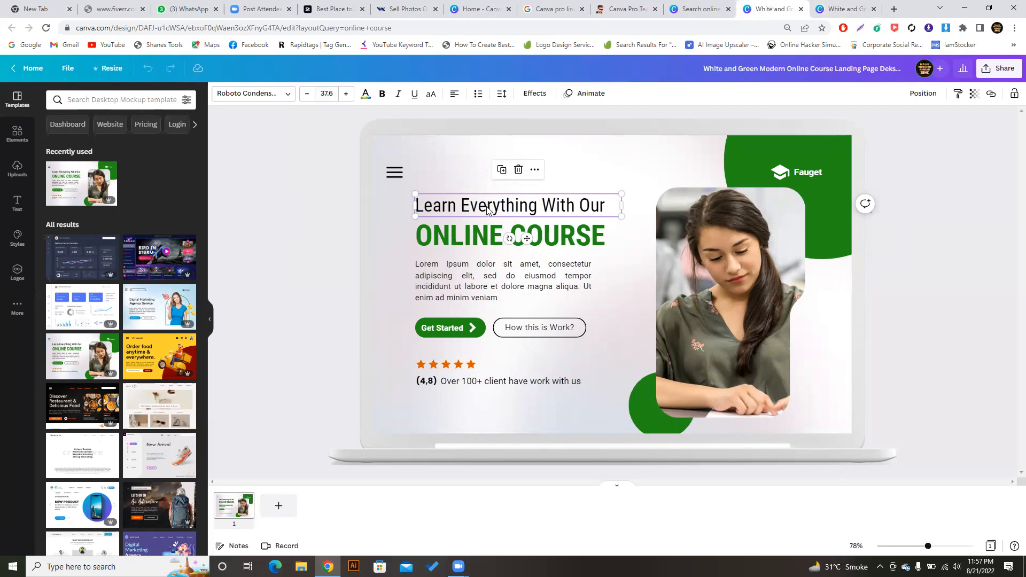
left_click(387, 199)
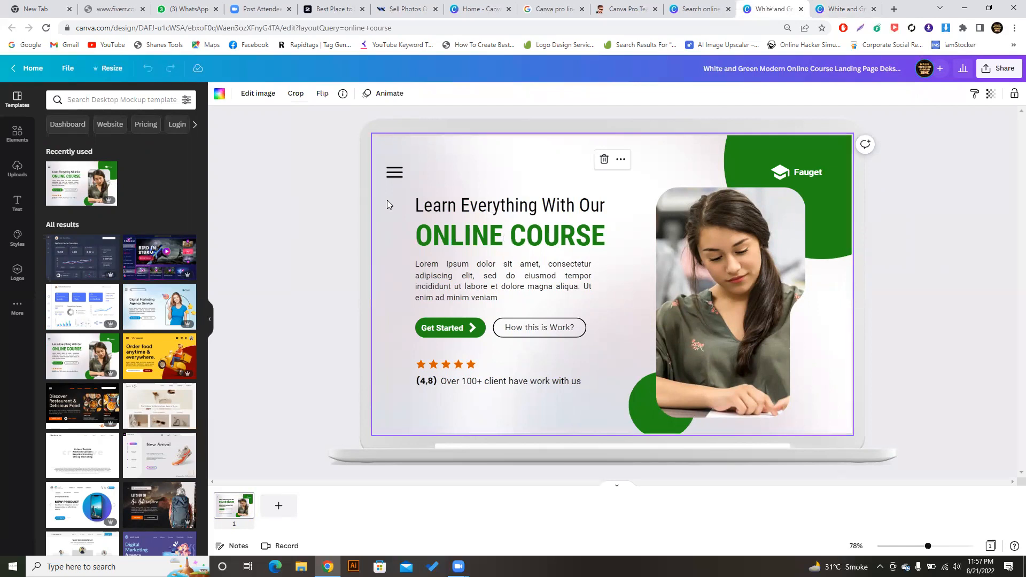
left_click(301, 195)
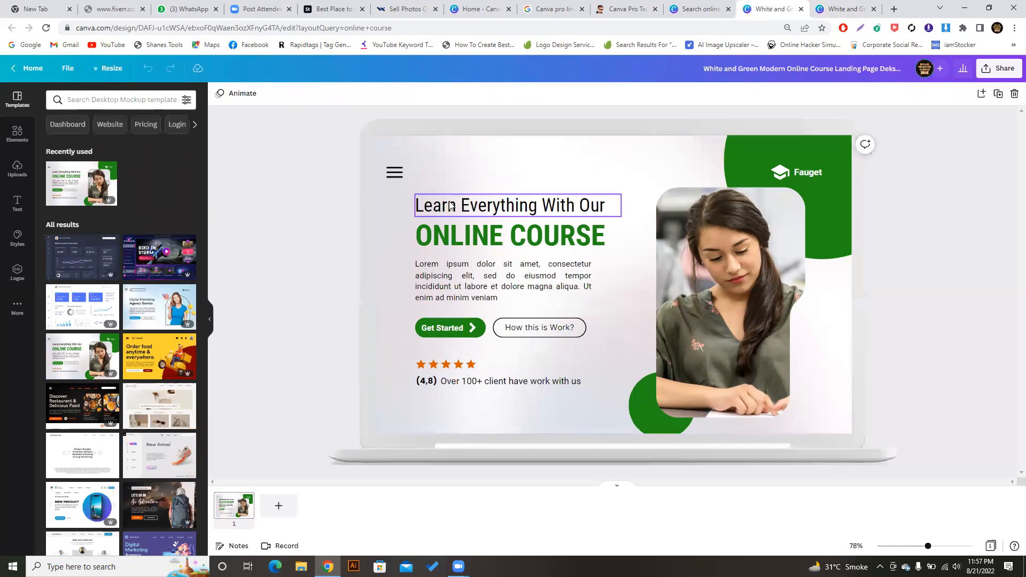
Deselect the background image and look through the style sets' colour palettes, font sets and combinations.
left_click(434, 159)
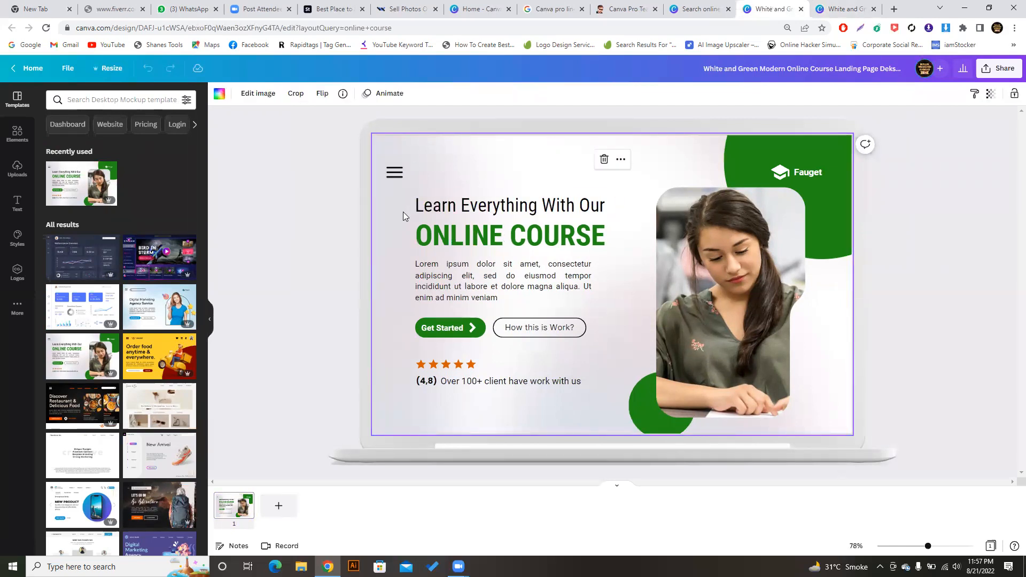
left_click(214, 207)
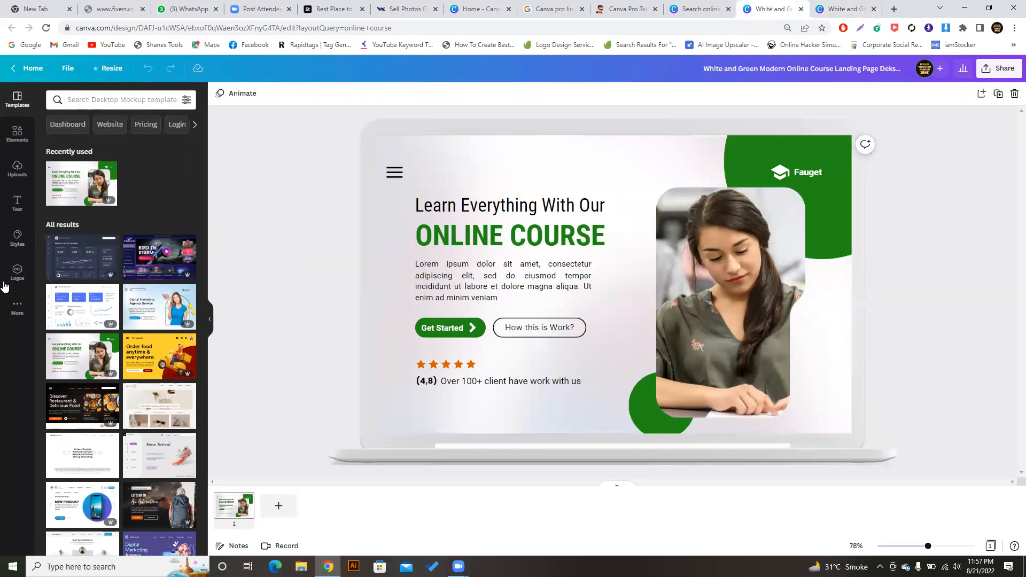
left_click(19, 238)
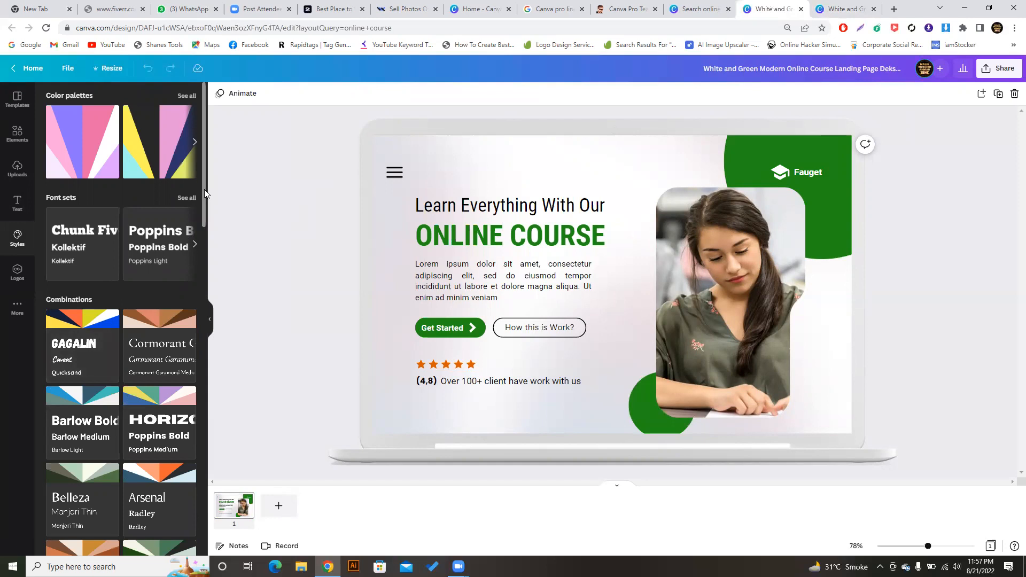
left_click_drag(204, 189, 203, 212)
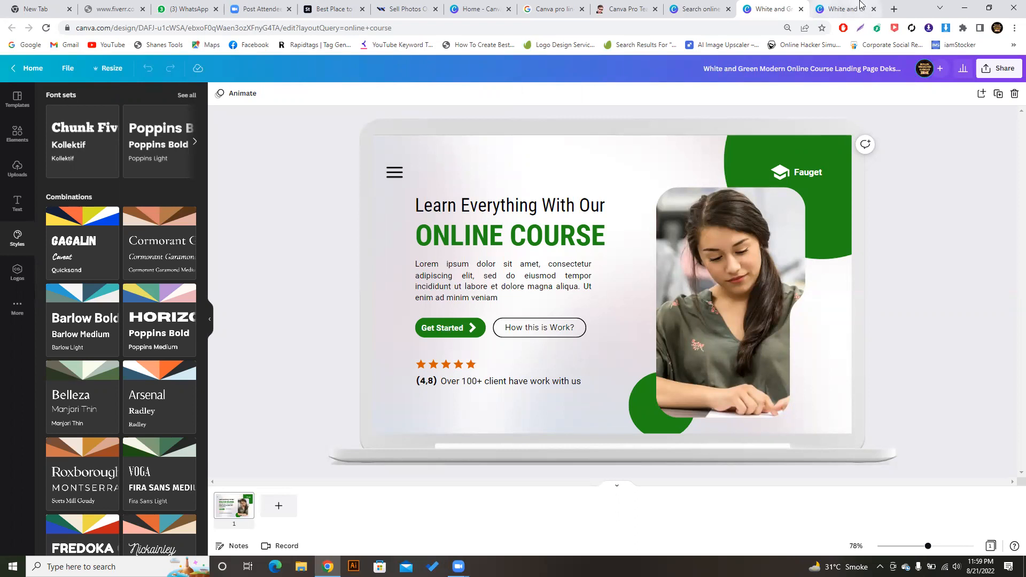
left_click(844, 9)
left_click(765, 5)
left_click(826, 5)
left_click(769, 7)
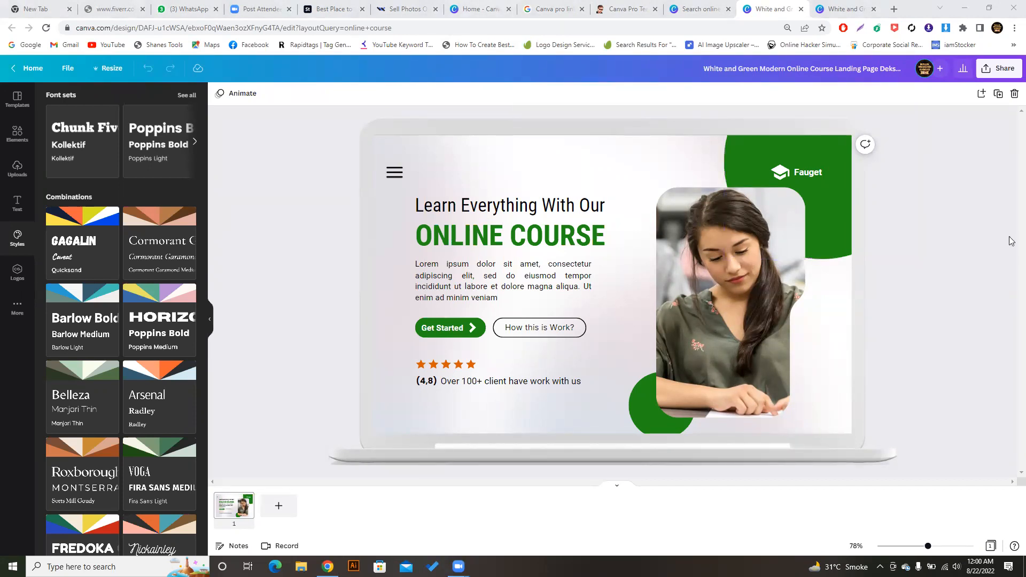
Recolour the green circle behind the Fauget logo orange and the smaller circle below the photo light blue.
left_click(742, 147)
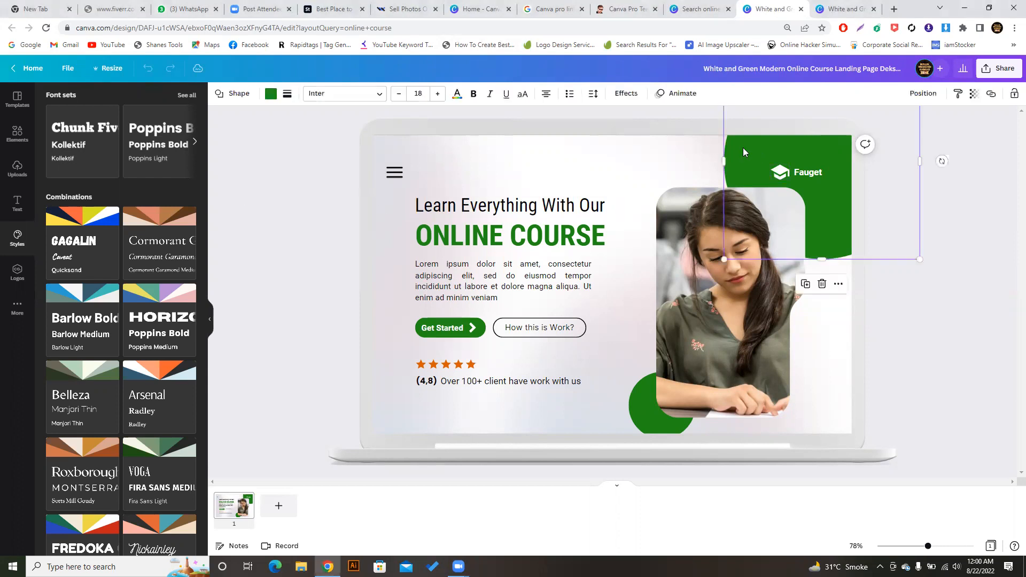
left_click(273, 93)
left_click(159, 144)
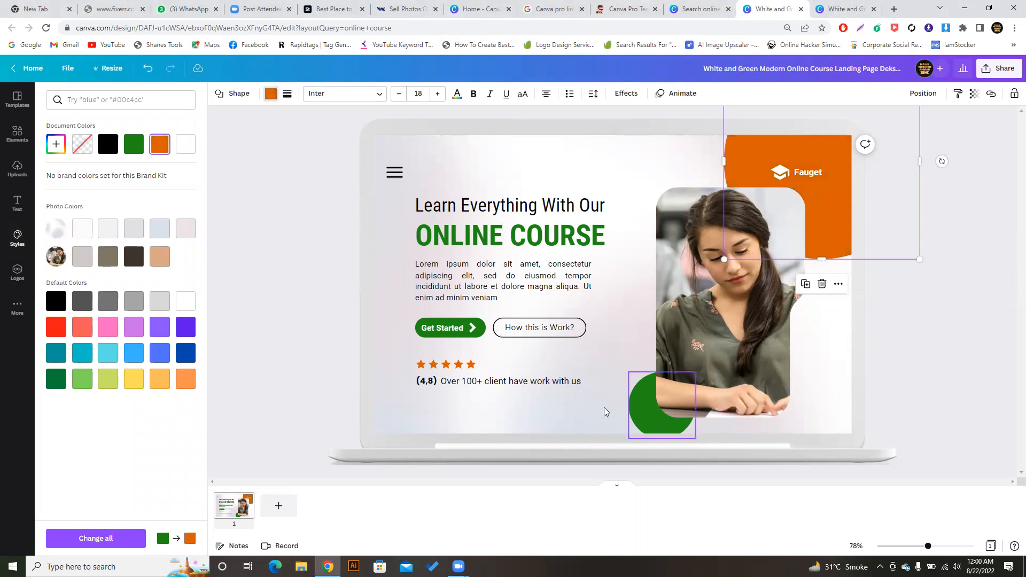
left_click(649, 409)
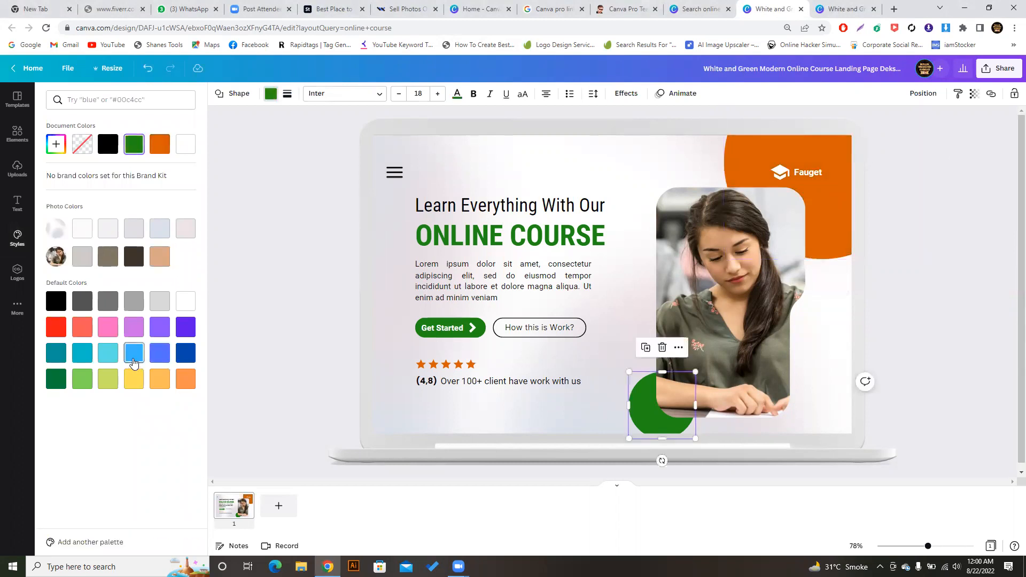
left_click(133, 353)
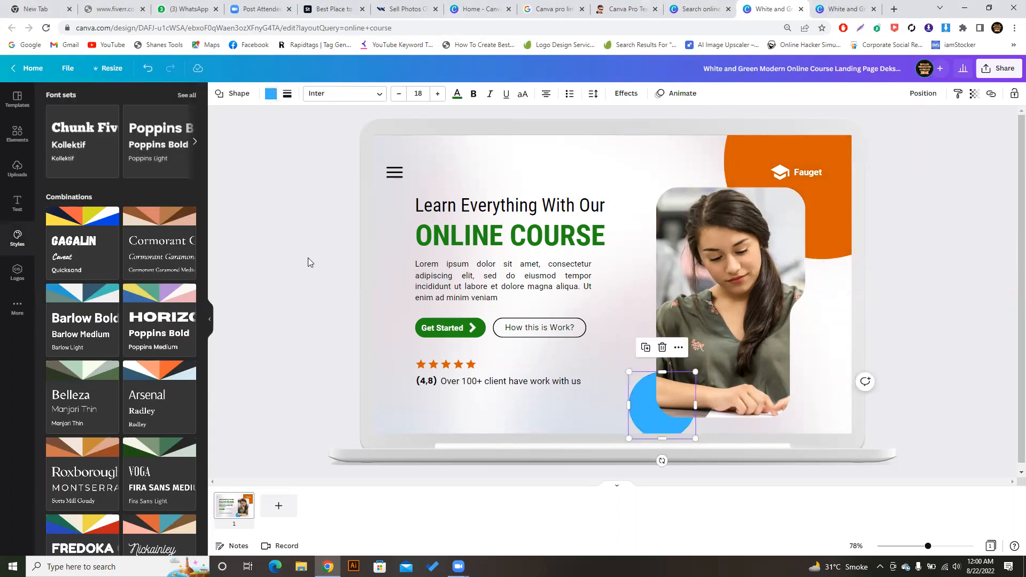
Undo the colour changes on both circles and clear the selection.
key("ctrl+z")
key("ctrl+z")
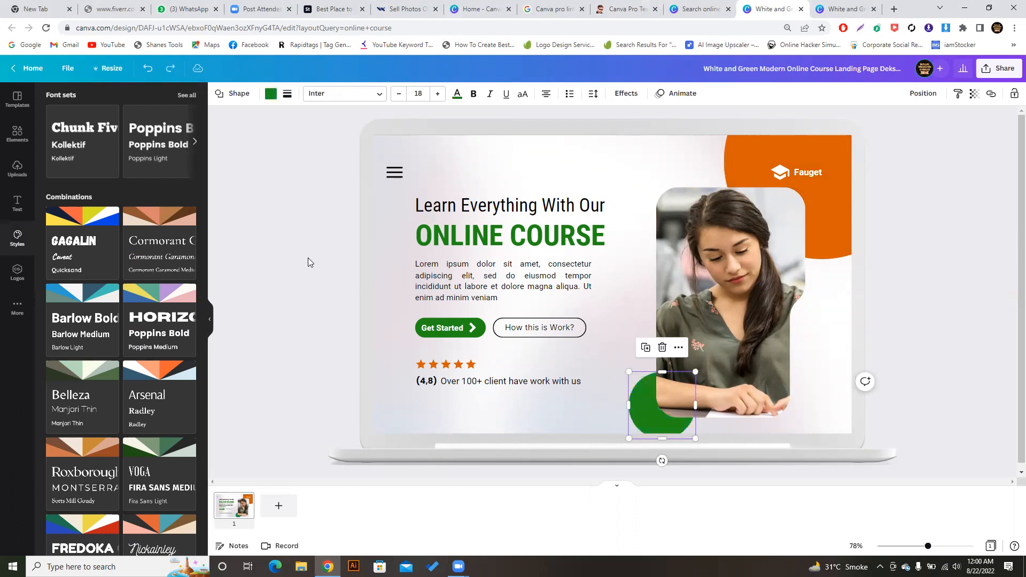
left_click(276, 161)
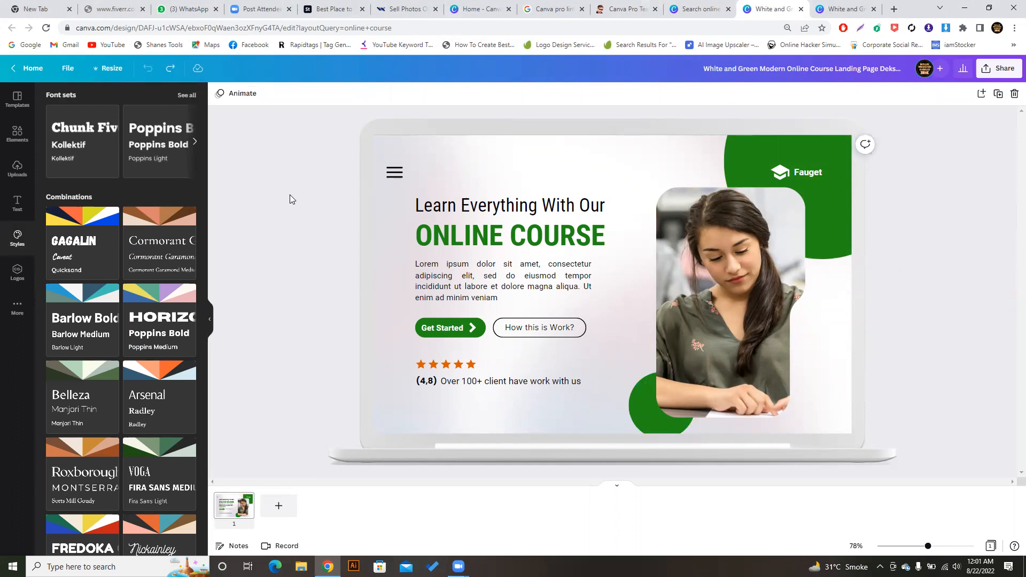
Try the Gagalin, Cormorant Garamond and HK Grotesk font and colour combinations on the whole design.
left_click(96, 214)
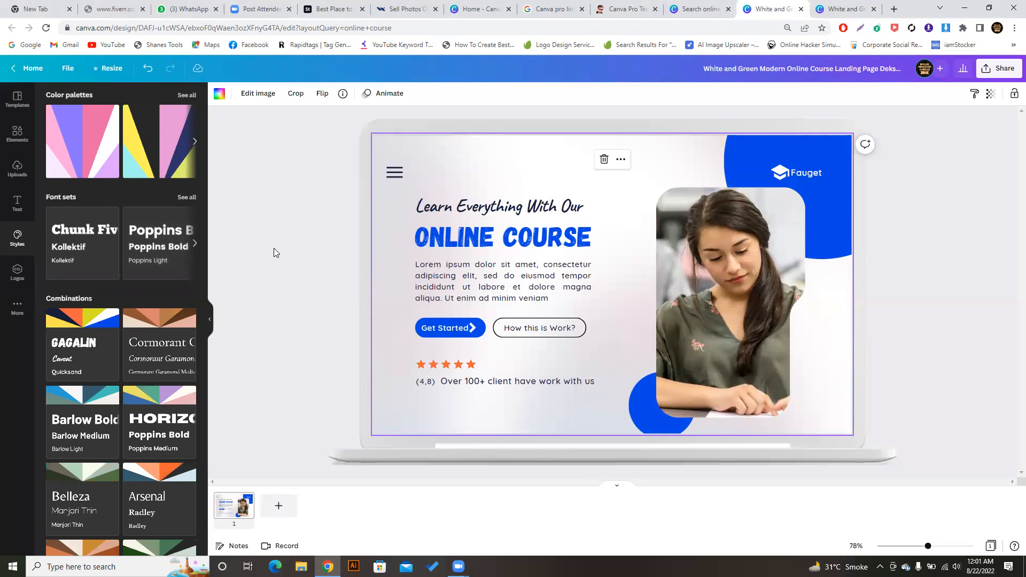
left_click(159, 322)
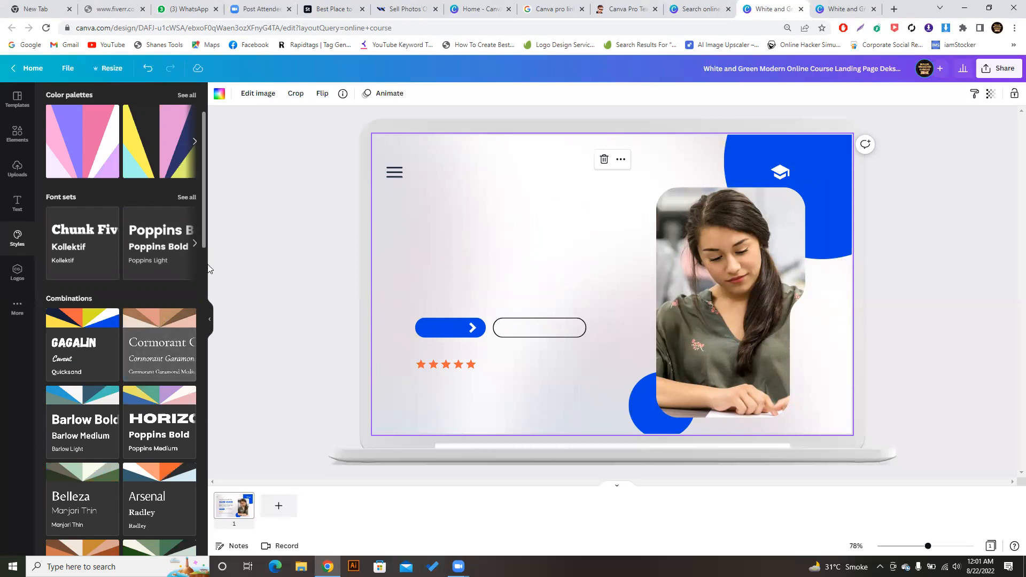
scroll(202, 241, "down", 2)
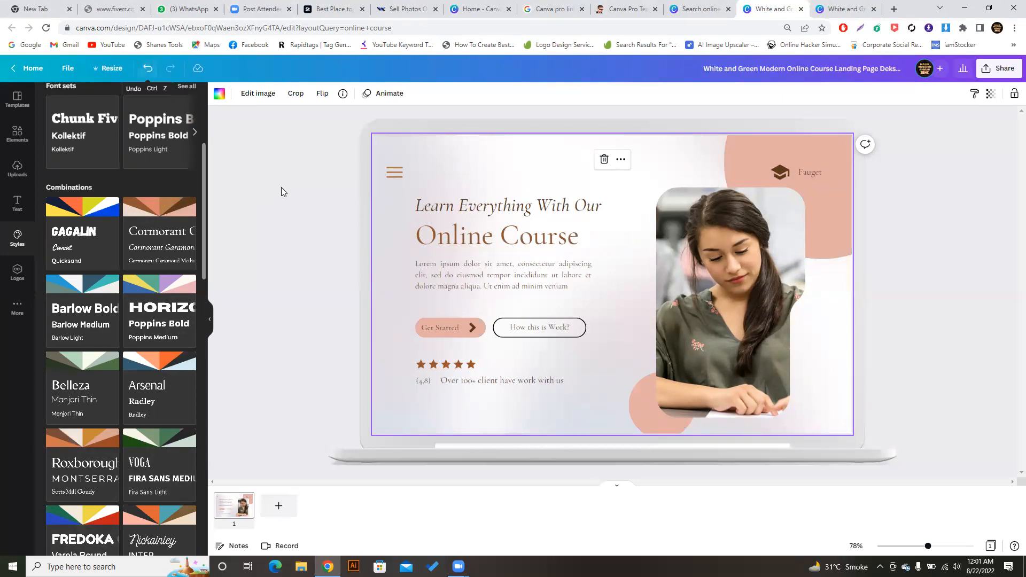
left_click_drag(202, 207, 203, 308)
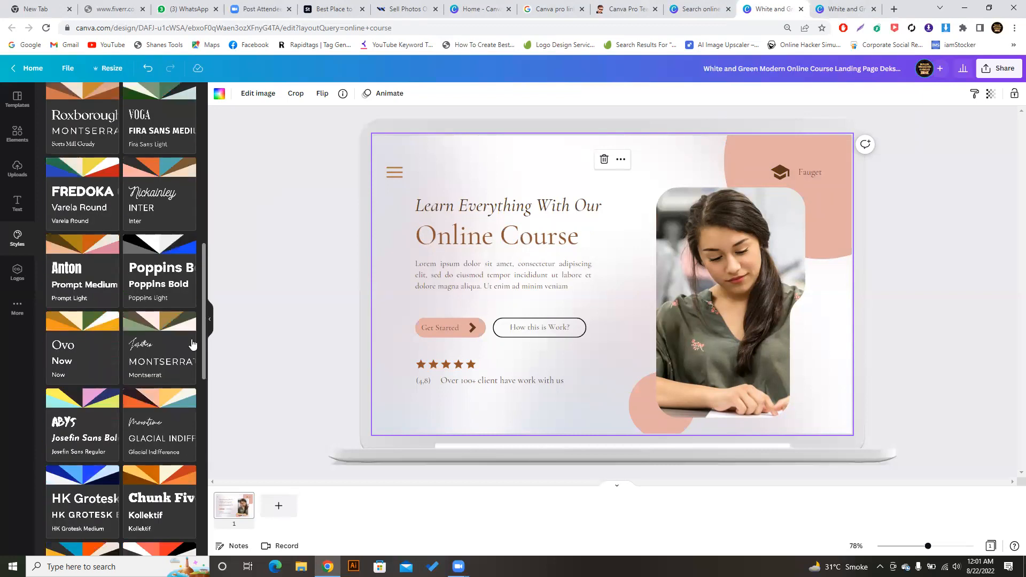
left_click(96, 469)
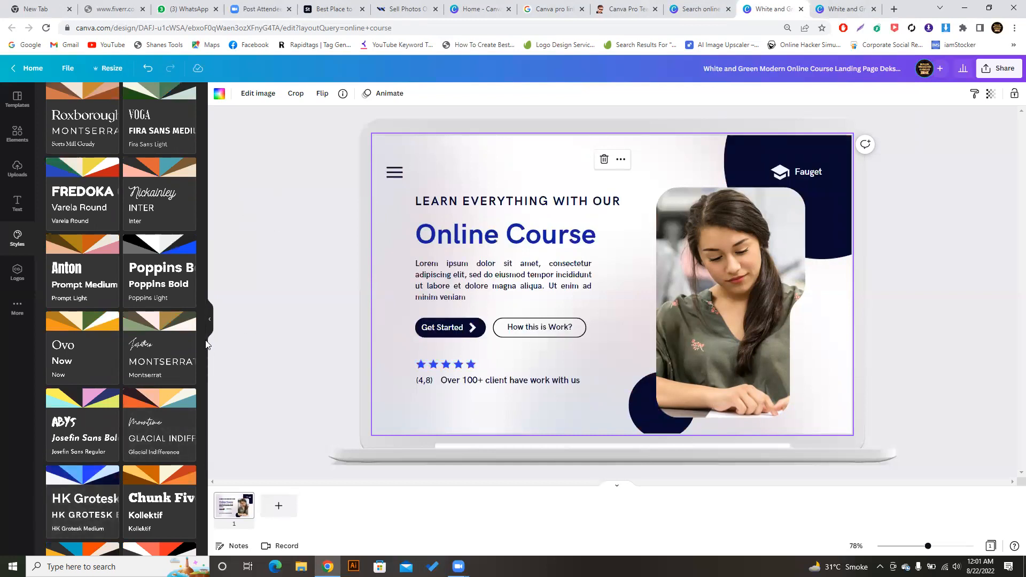
Apply the Cardo and Didact Gothic style combination and shuffle its colours until the circles and Get Started button are red-orange.
scroll(202, 340, "down", 5)
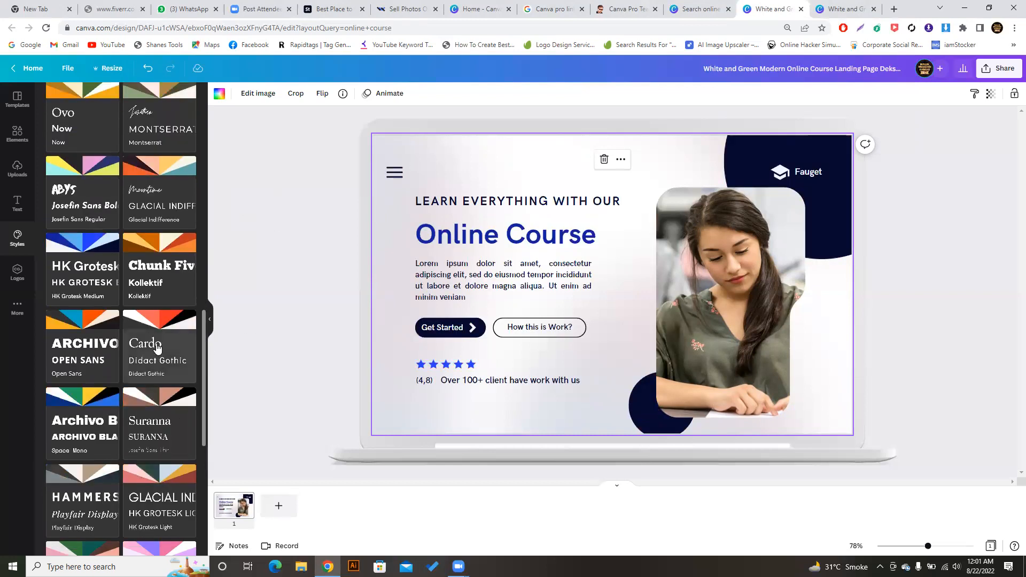
left_click(156, 347)
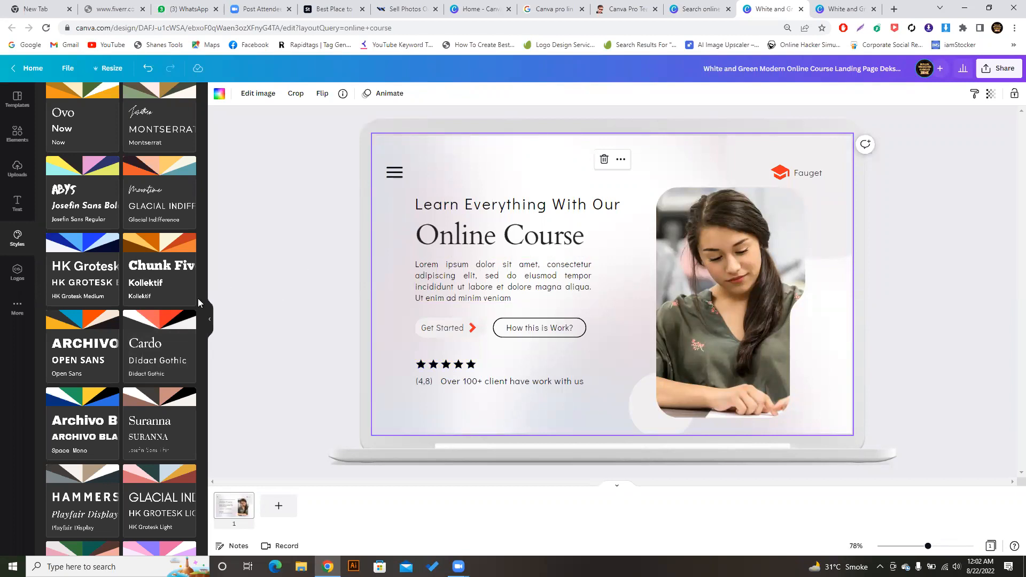
scroll(203, 355, "down", 2)
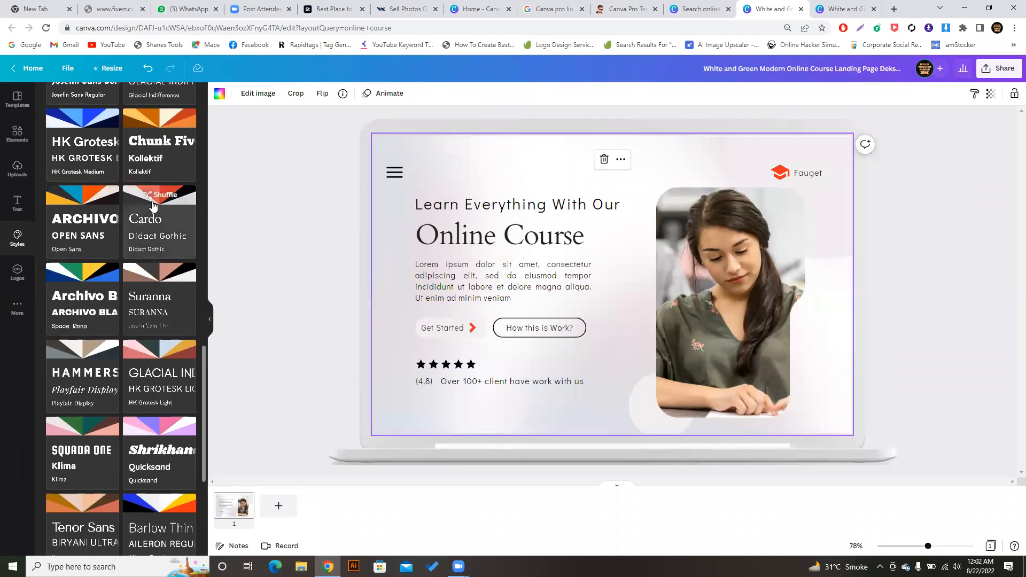
left_click(153, 205)
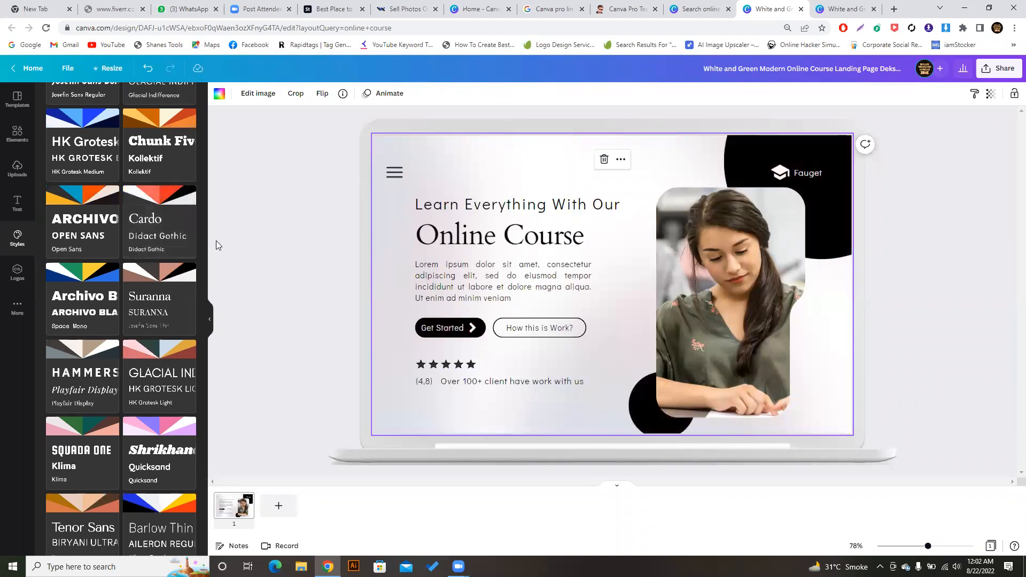
left_click(181, 217)
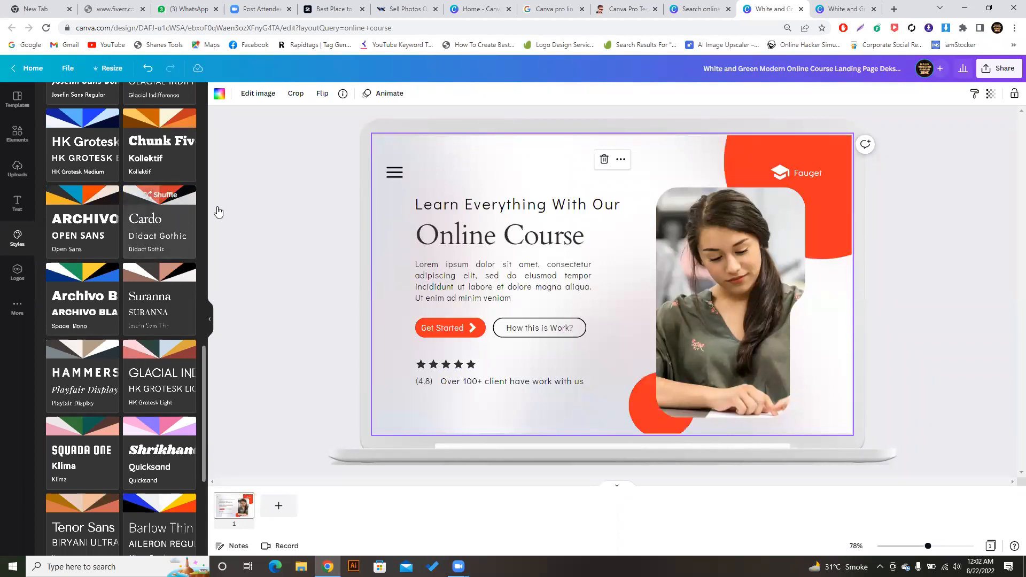
left_click(336, 197)
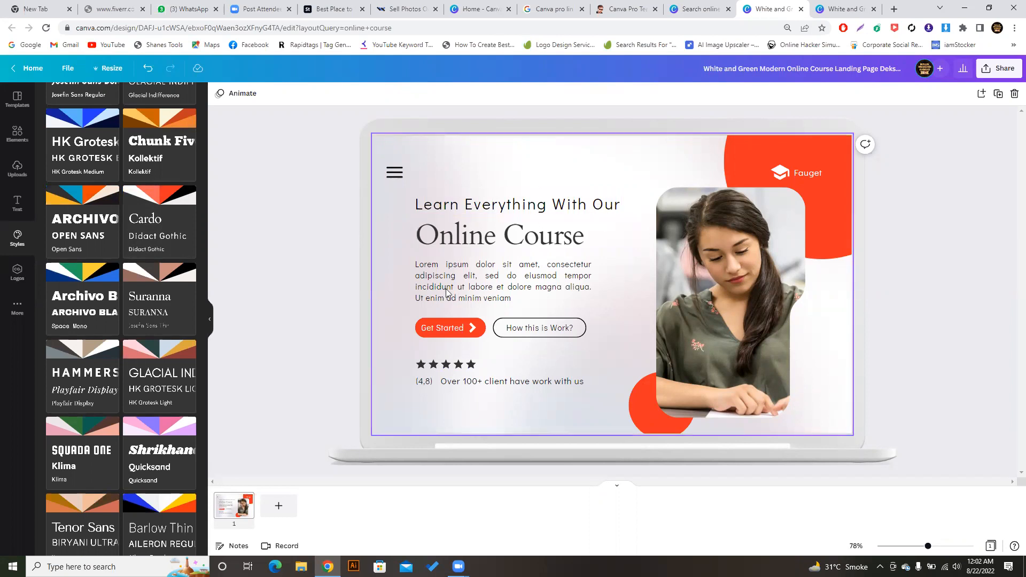
Check the fonts used by the "Learn Everything With Our" line, the "Online Course" title and the body paragraph.
left_click(469, 210)
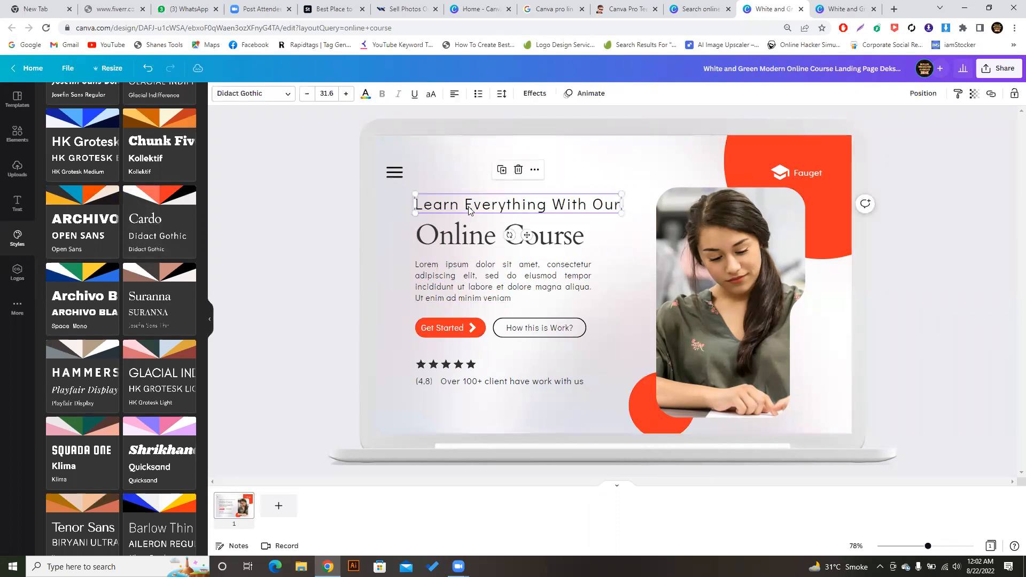
left_click(459, 234)
left_click(463, 272)
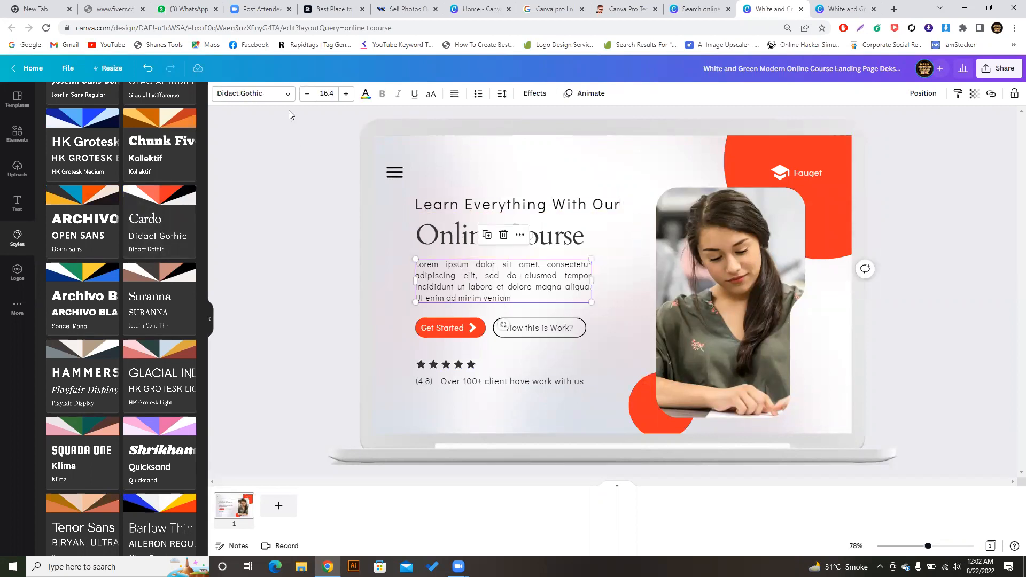
left_click(374, 183)
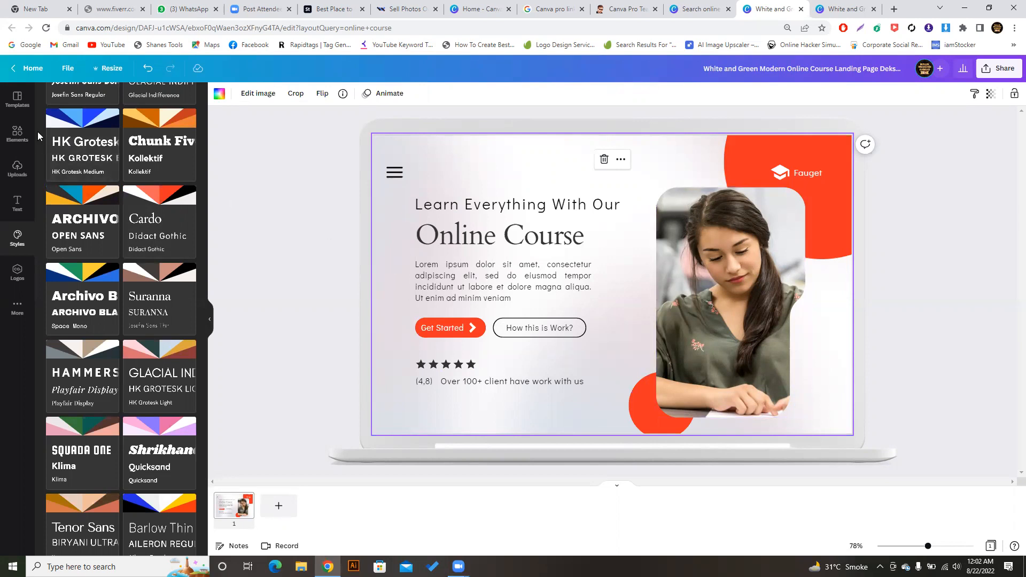
Browse the full lines and shapes collection in the elements library, and look further through its frames, grids and collections.
left_click(17, 136)
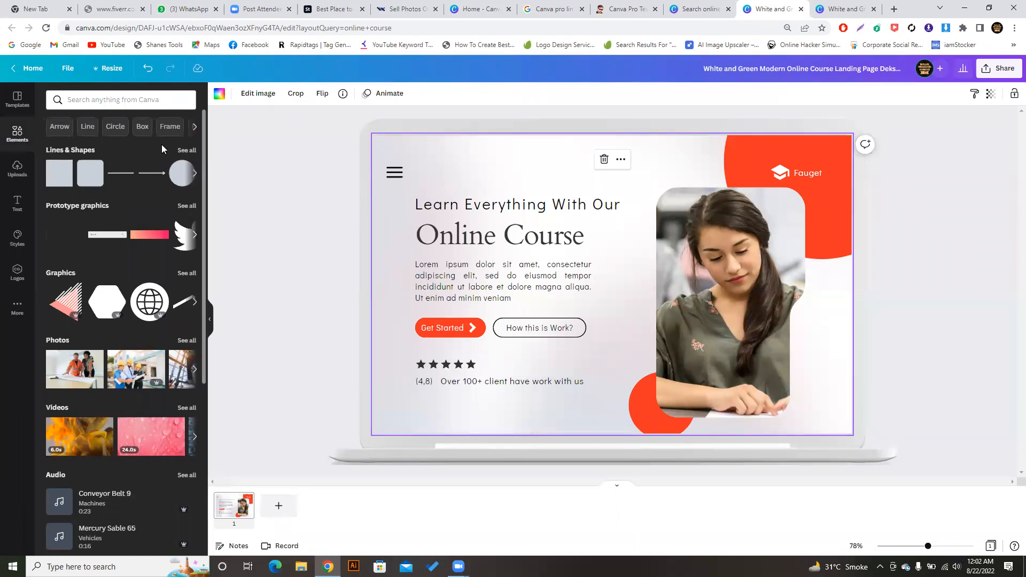
left_click(191, 151)
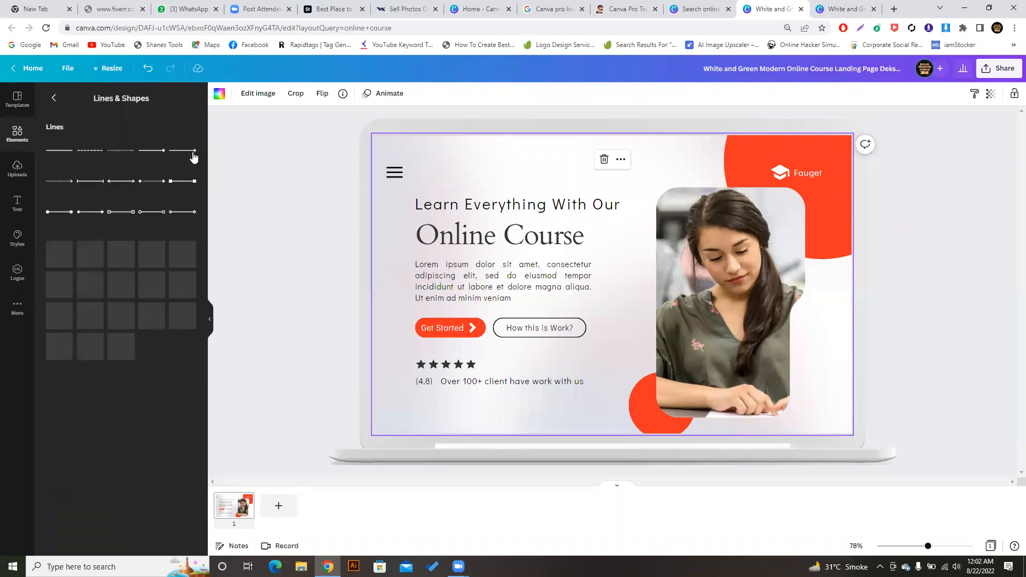
left_click_drag(203, 216, 206, 268)
left_click_drag(211, 342, 233, 525)
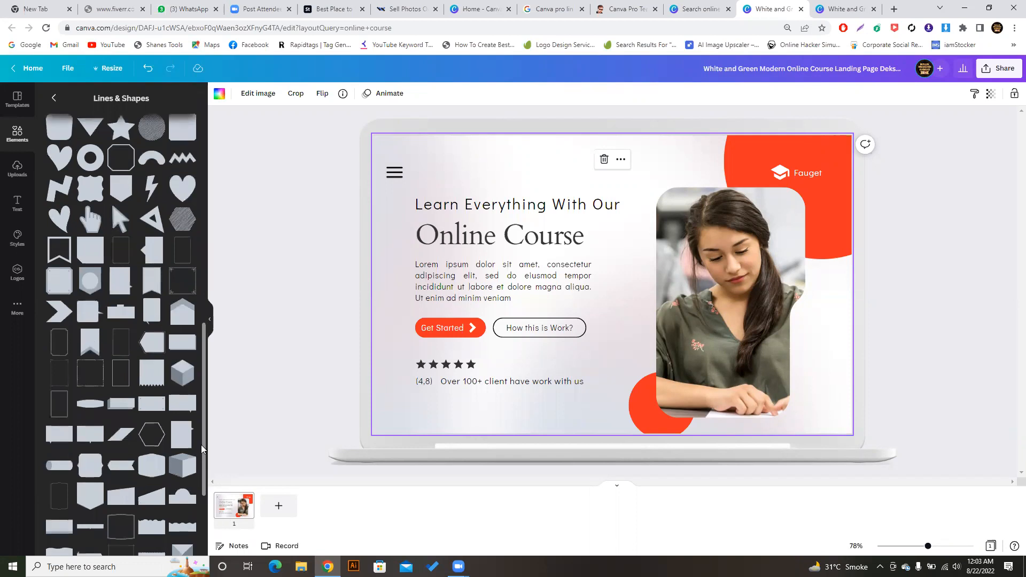
left_click_drag(204, 446, 185, 222)
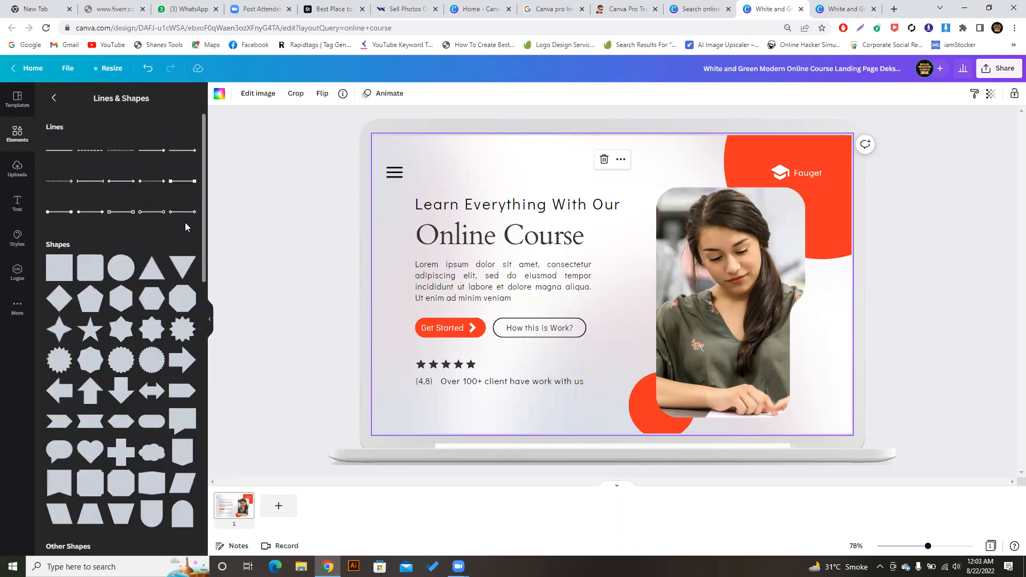
left_click(53, 97)
left_click_drag(203, 150, 224, 404)
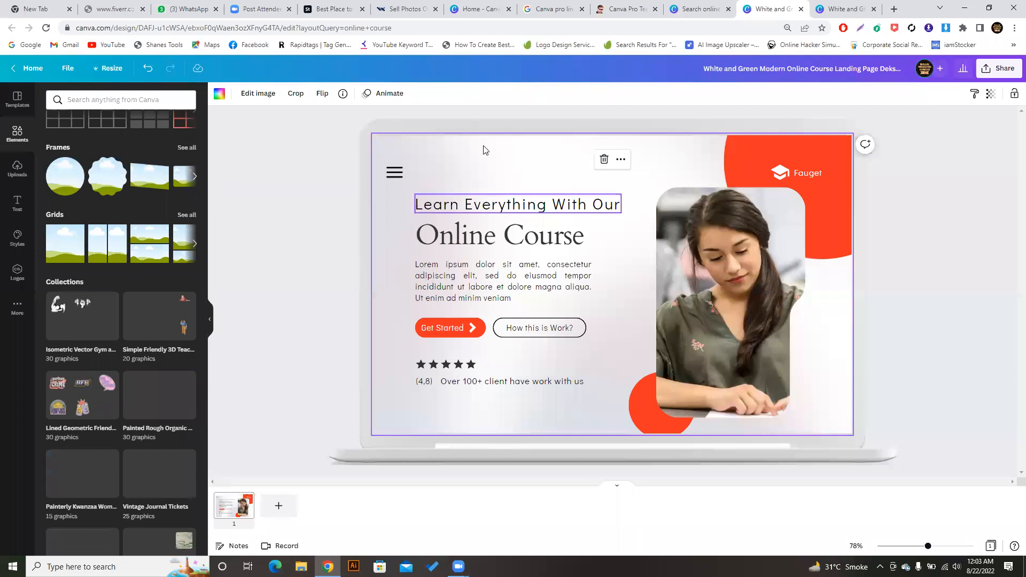
Delete the photo of the woman together with its rounded frame.
left_click(695, 231)
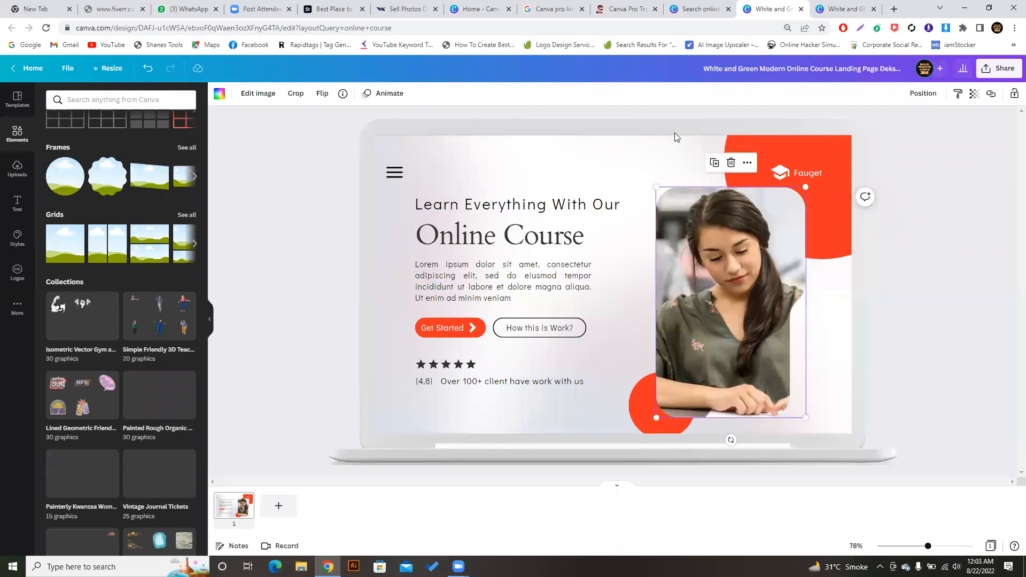
left_click(675, 127)
left_click(712, 235)
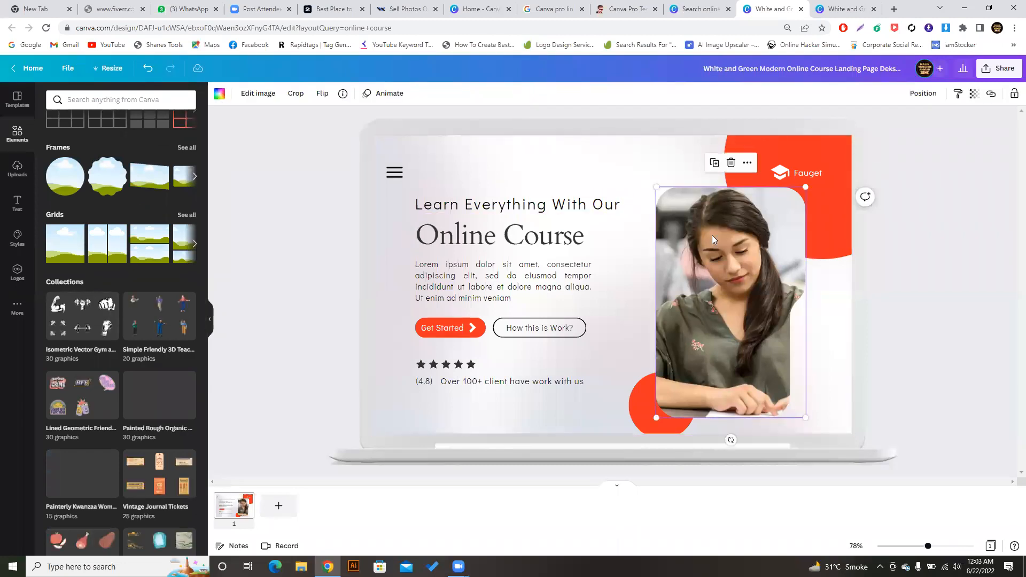
left_click(730, 165)
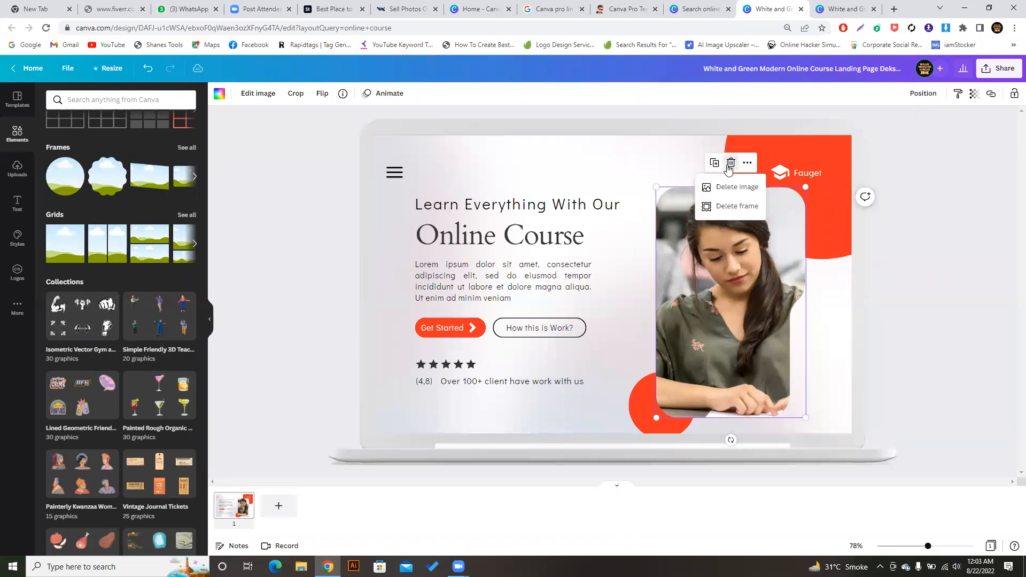
left_click(725, 205)
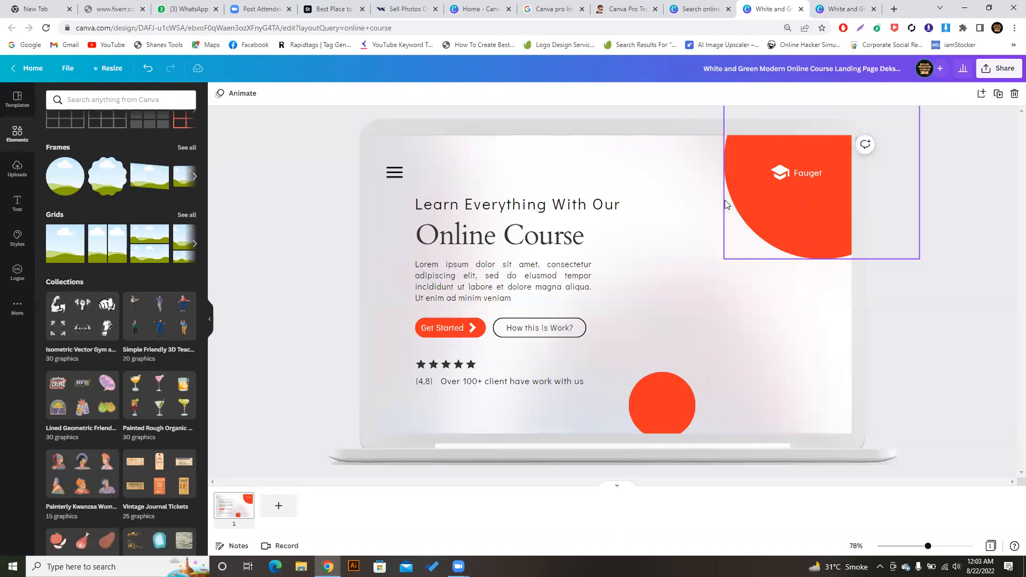
Try the bordered rounded-square frame from the full frames collection as the photo holder, enlarging it and moving it beside the course text.
left_click(184, 148)
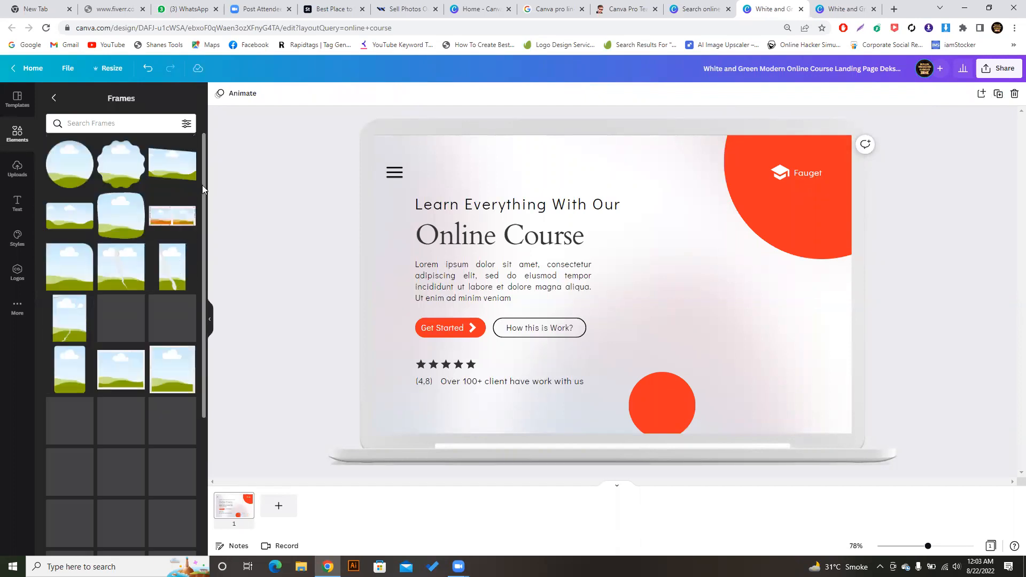
left_click_drag(203, 185, 201, 365)
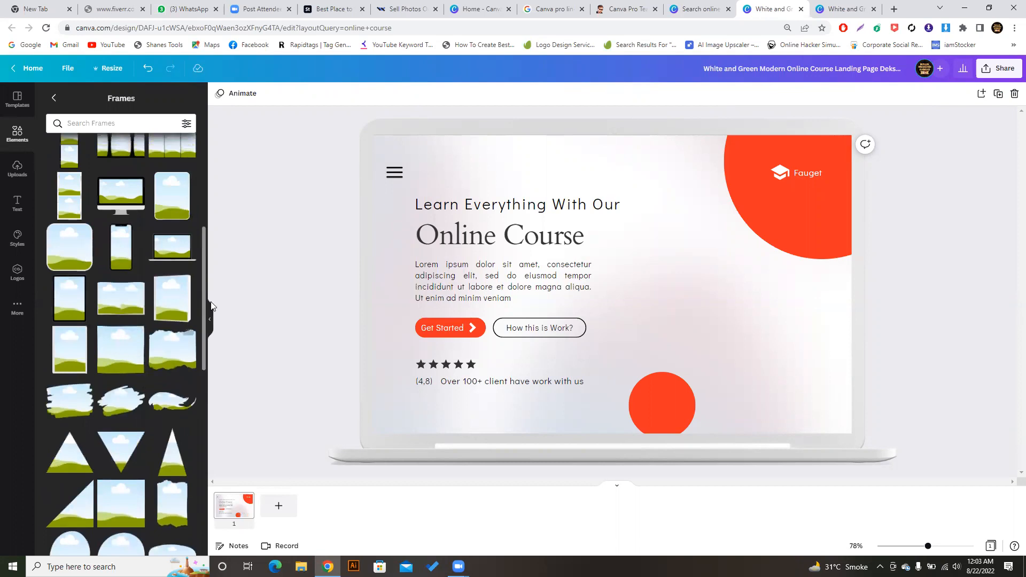
left_click(75, 240)
left_click_drag(651, 312, 760, 327)
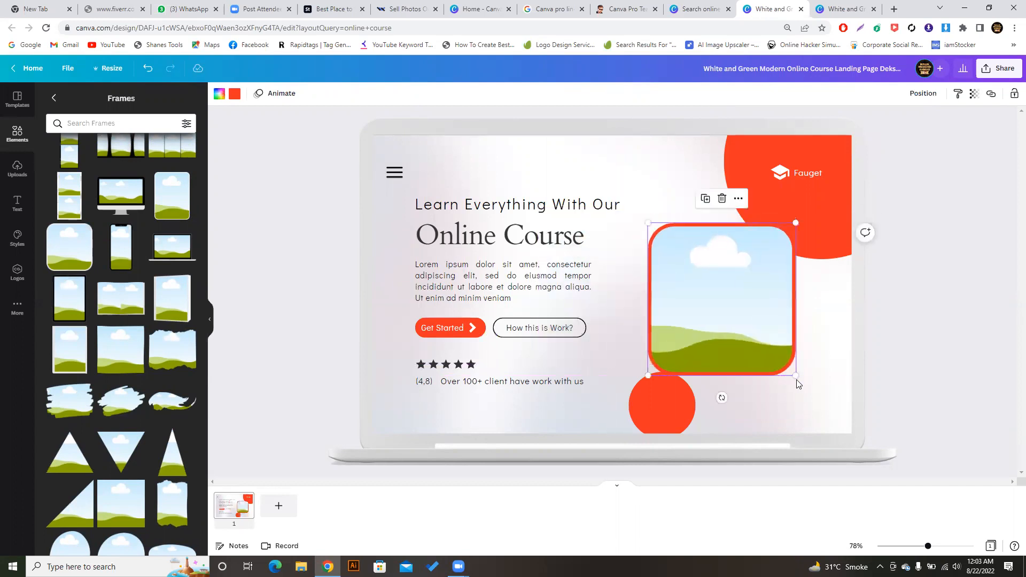
left_click_drag(803, 381, 847, 433)
left_click_drag(790, 351, 769, 315)
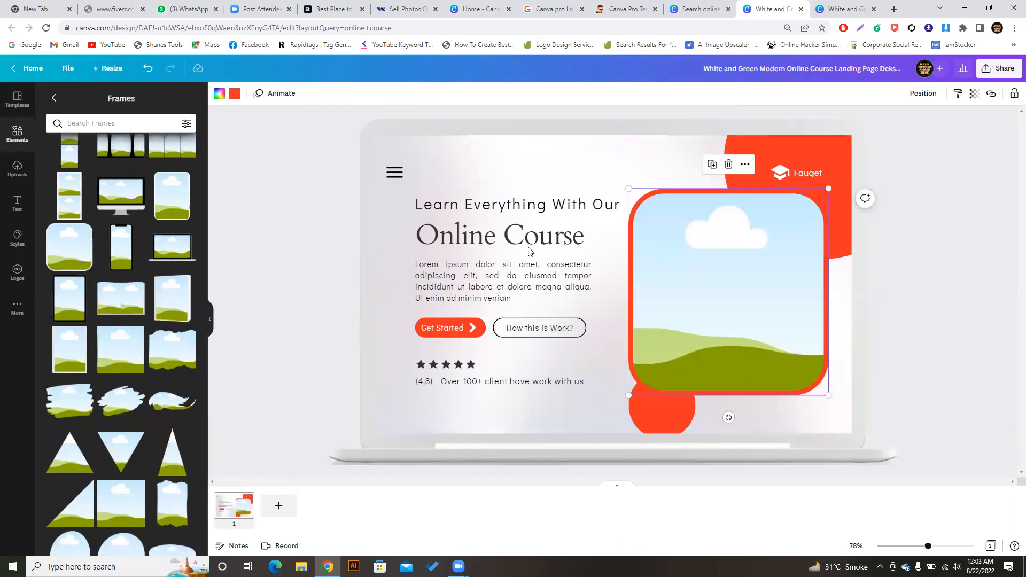
Undo the placement and resizing of the new frame and the deletion of the woman's photo.
key("ctrl+z")
key("ctrl+z")
key("ctrl+z")
key("ctrl+z")
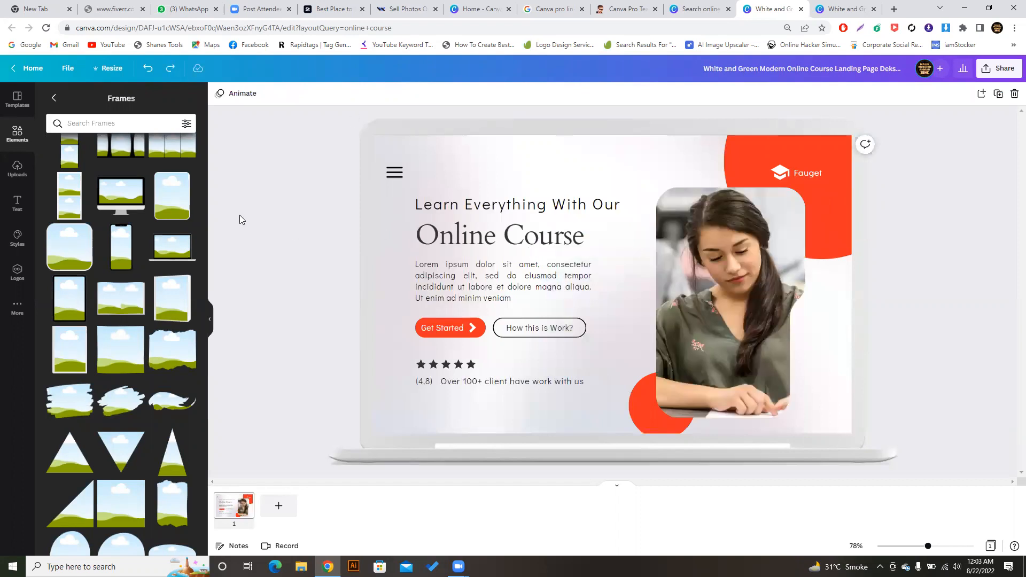
Look over the upload options and search the Pexels app for "Student" images.
left_click(17, 305)
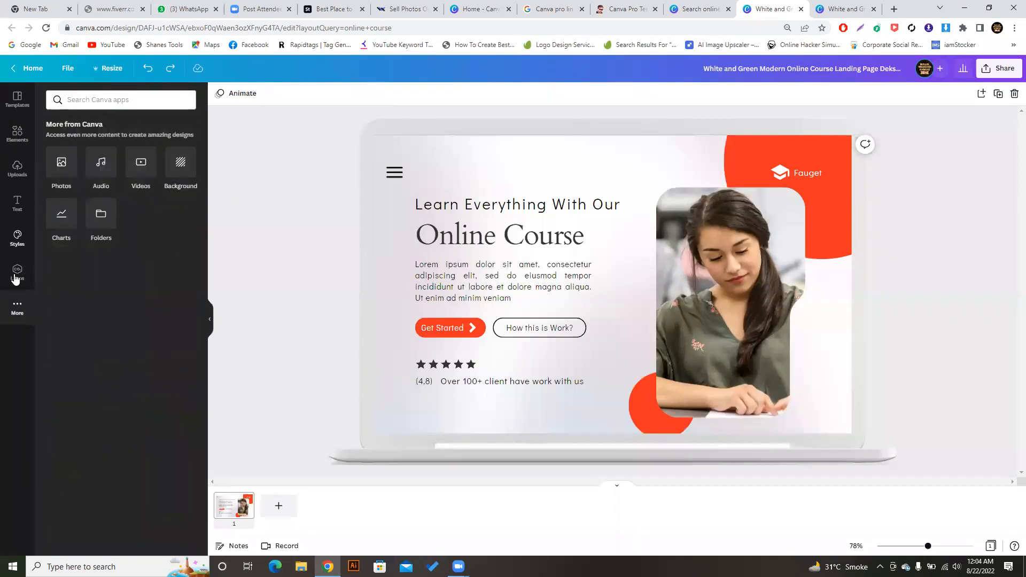
left_click(17, 168)
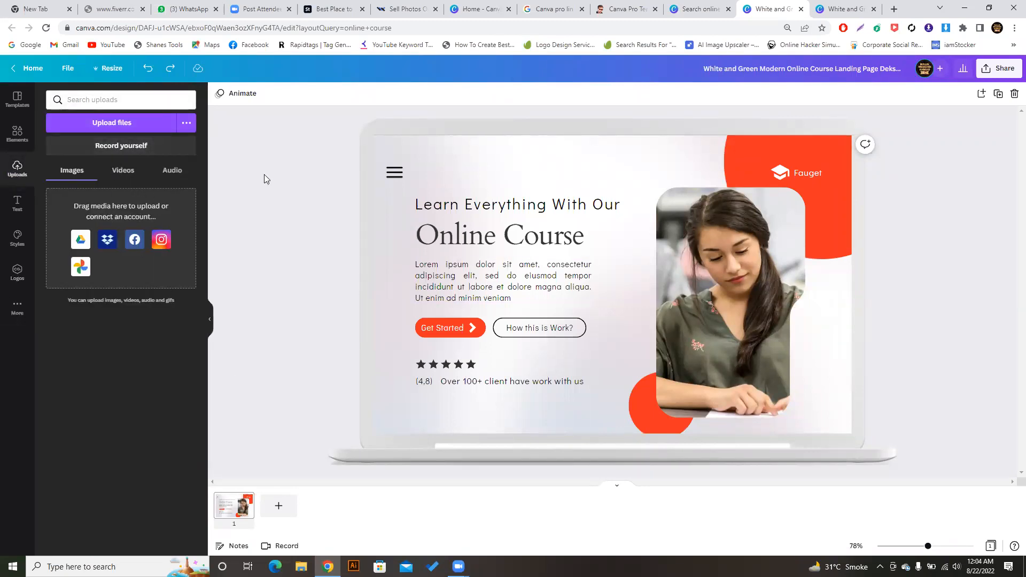
left_click(22, 308)
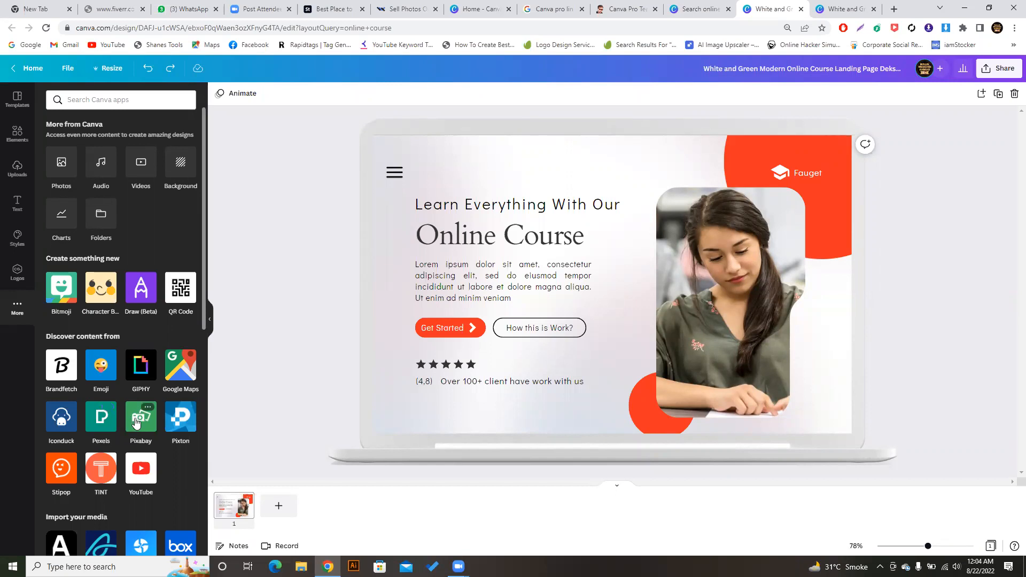
left_click(108, 420)
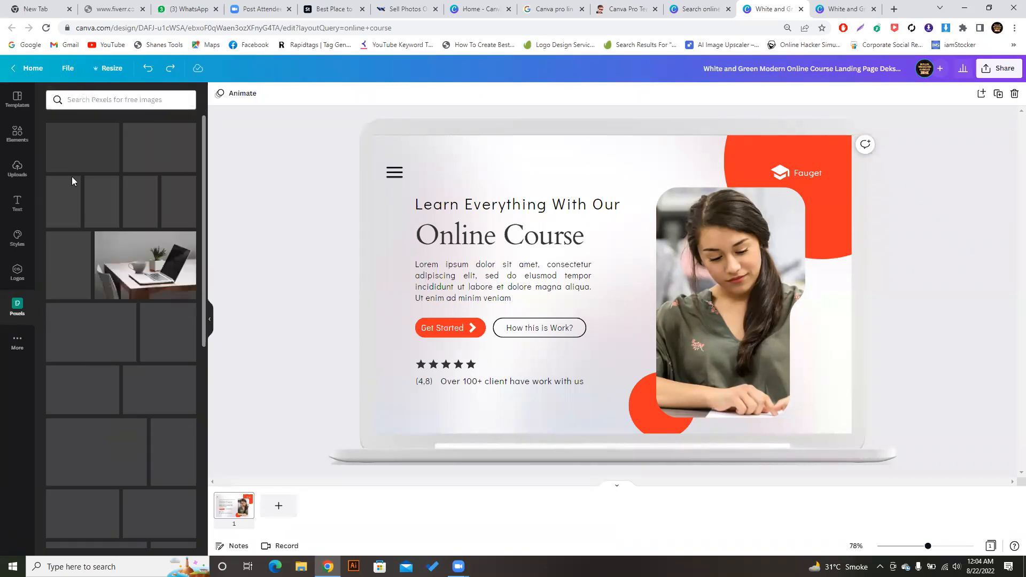
left_click(118, 101)
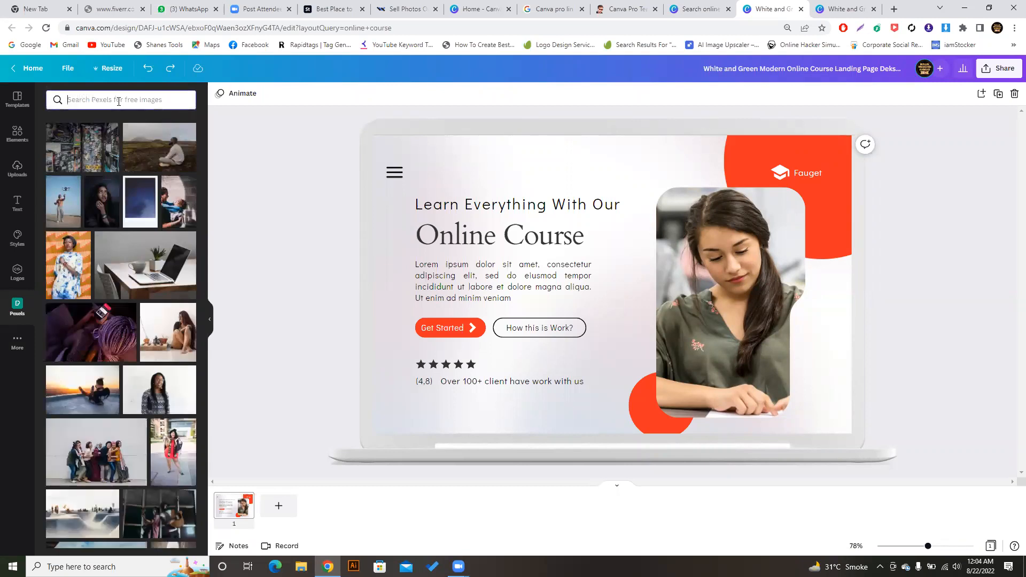
type("St")
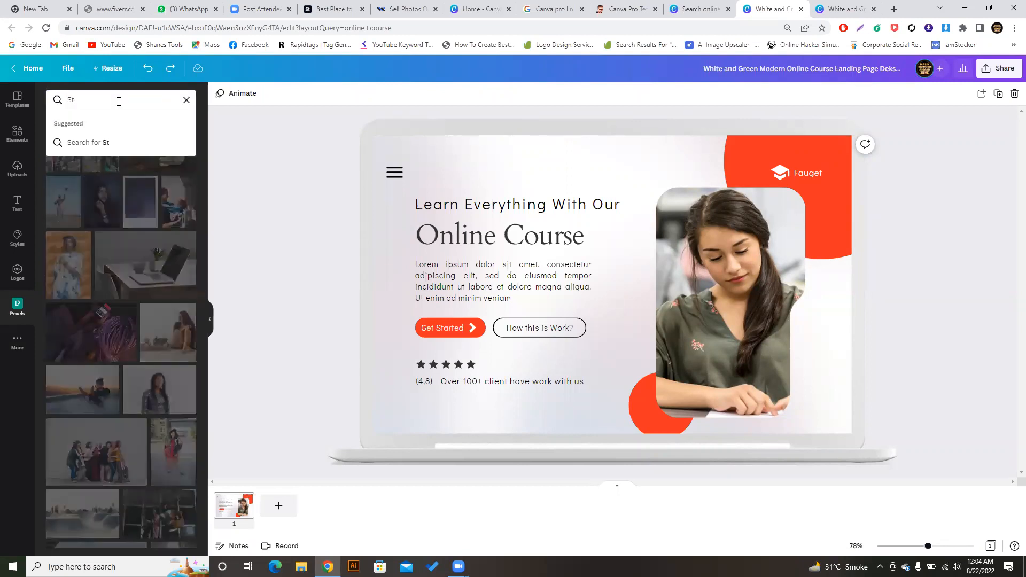
type("udent")
key("Return")
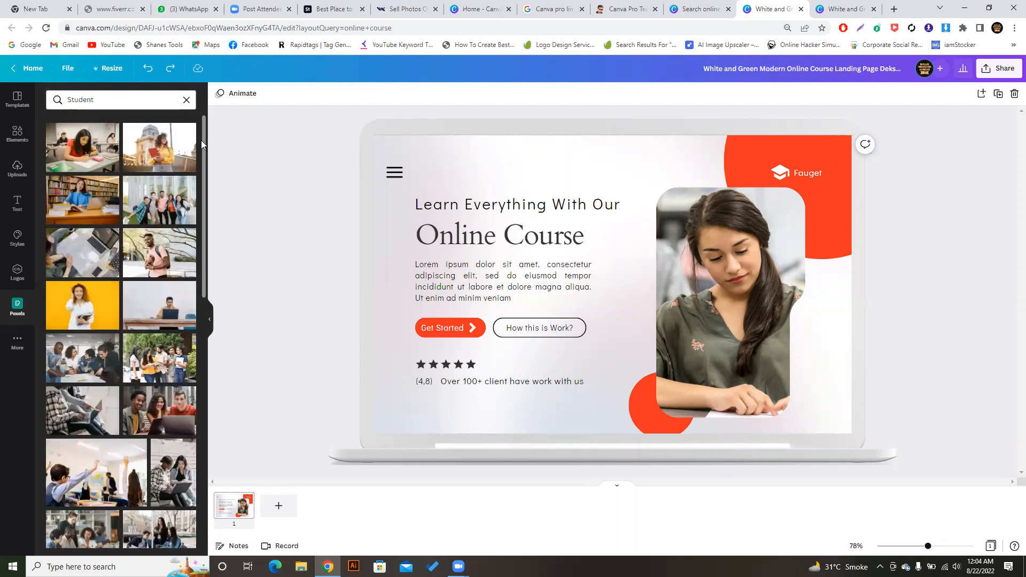
Replace the photo in the rounded frame with the Pexels image of two students sharing a laptop on outdoor steps.
left_click_drag(202, 171, 200, 253)
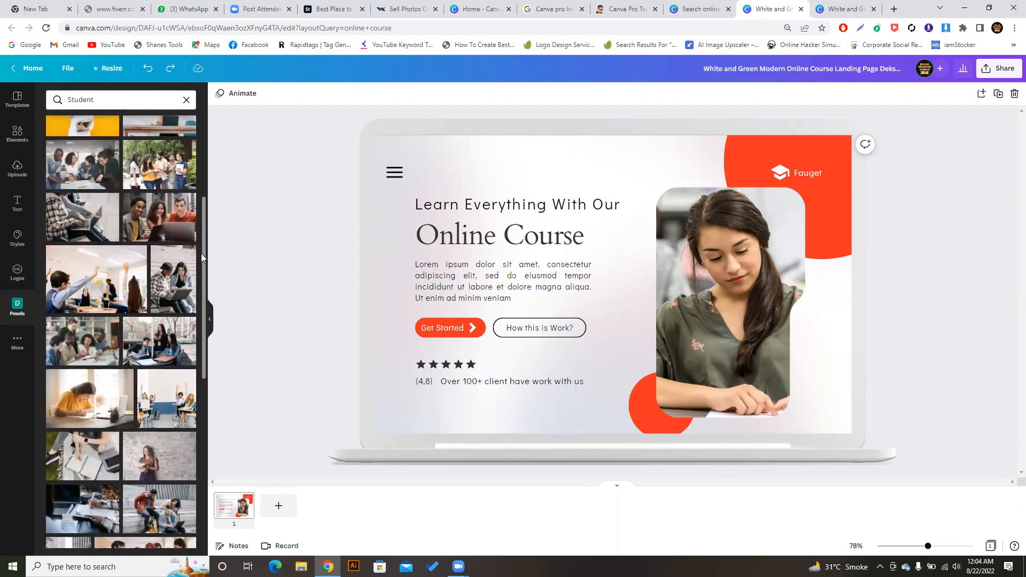
left_click(166, 269)
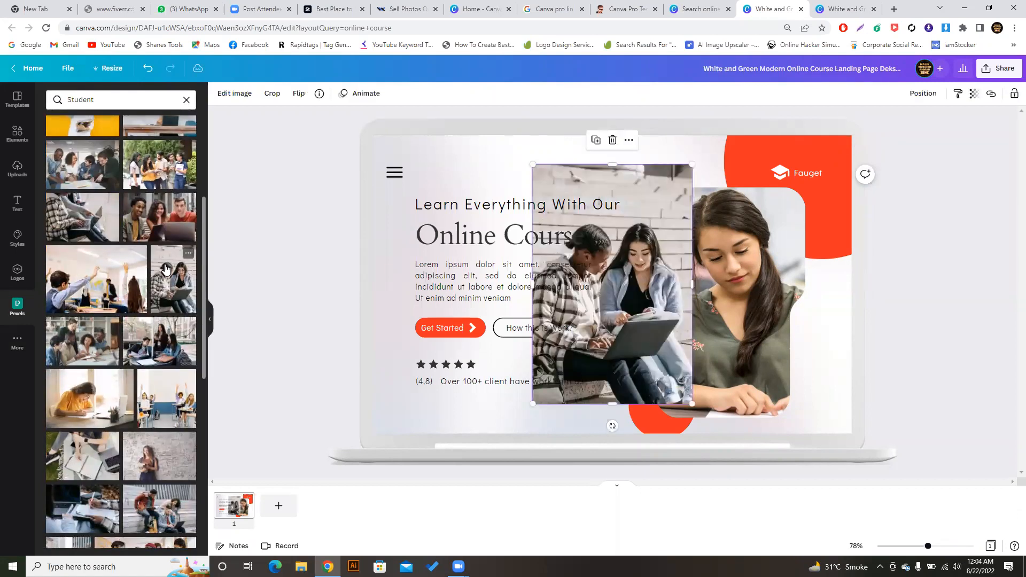
left_click_drag(615, 180, 733, 230)
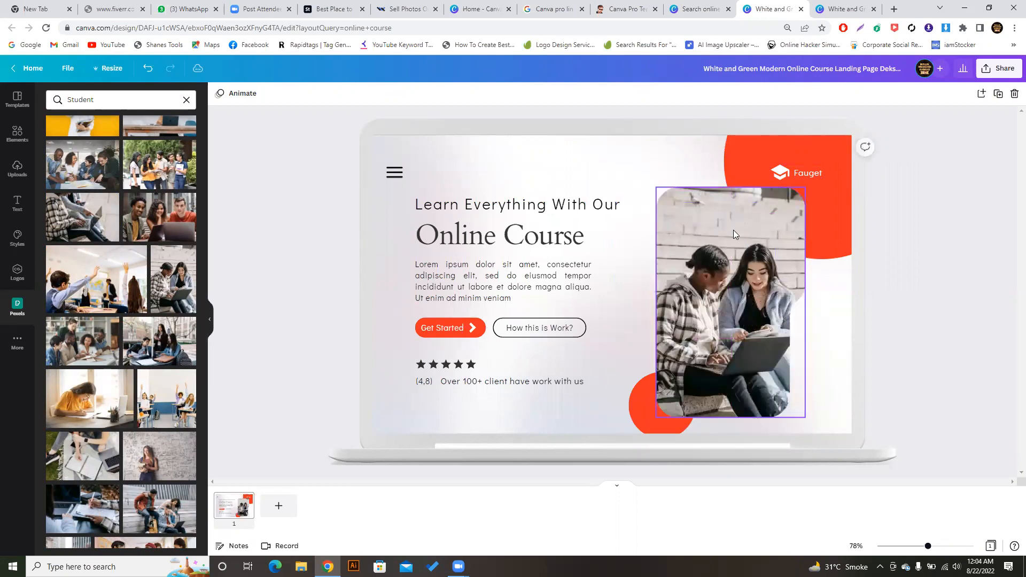
left_click(629, 108)
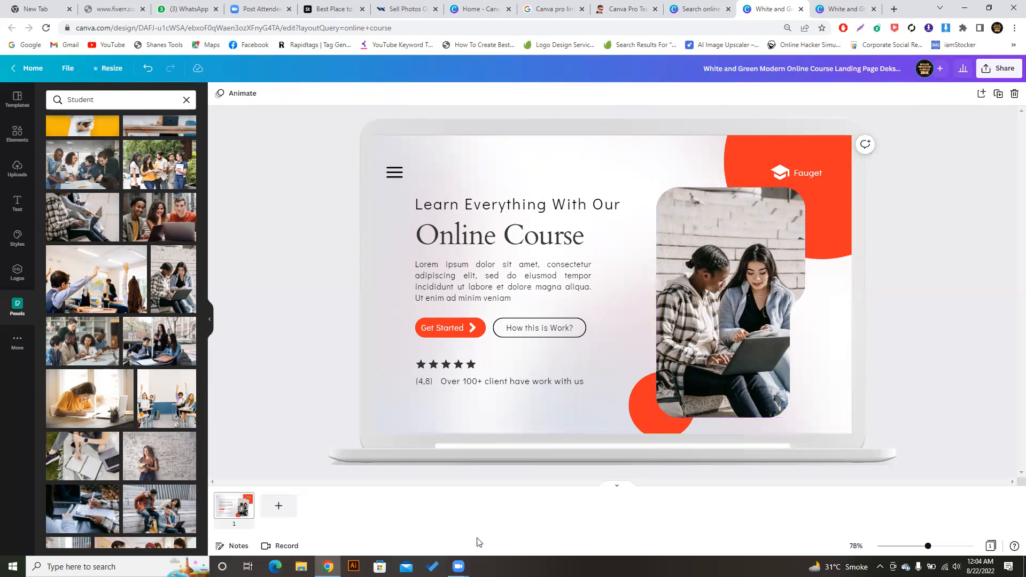
left_click(459, 566)
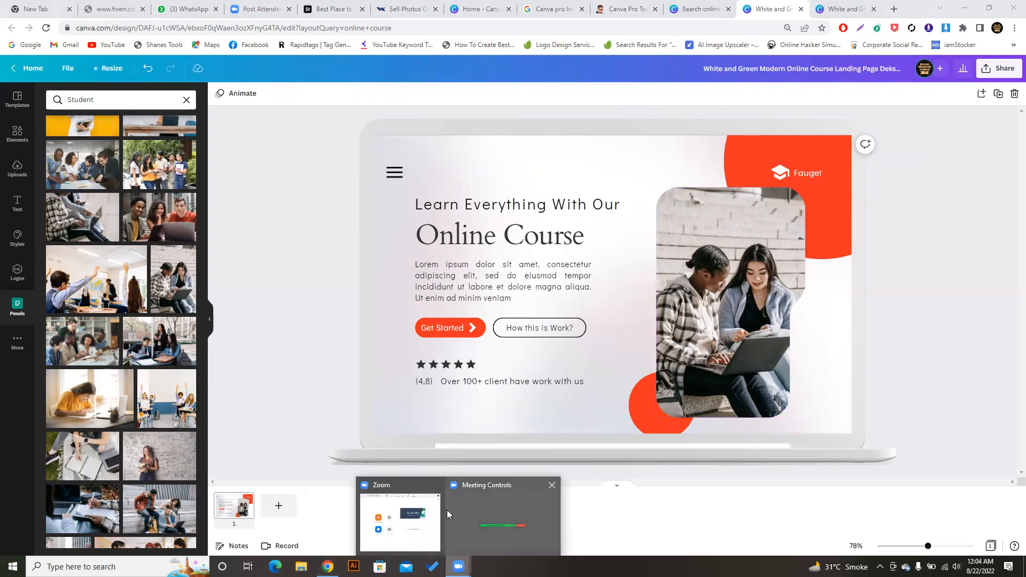
left_click(469, 518)
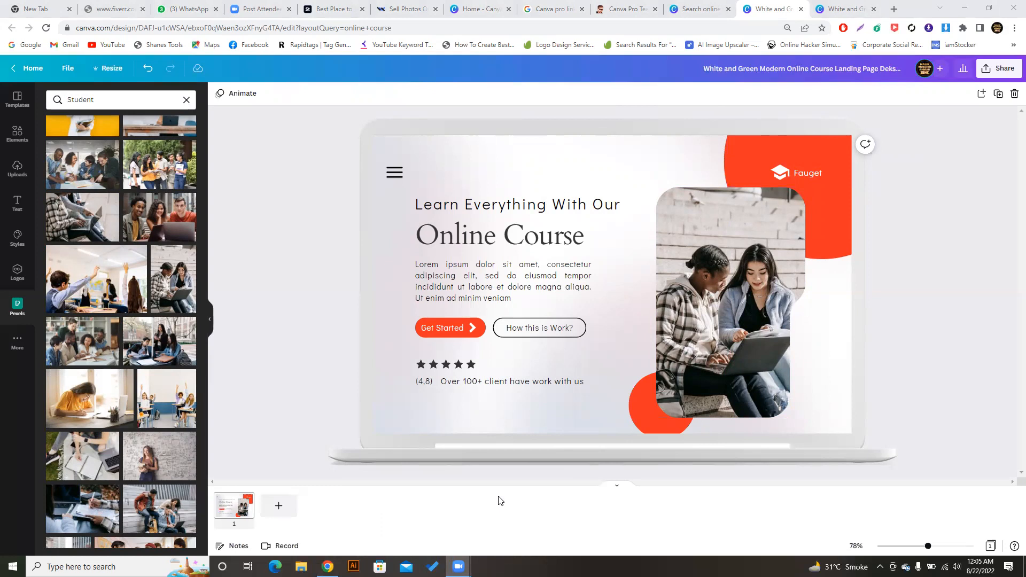
left_click(772, 255)
left_click(925, 288)
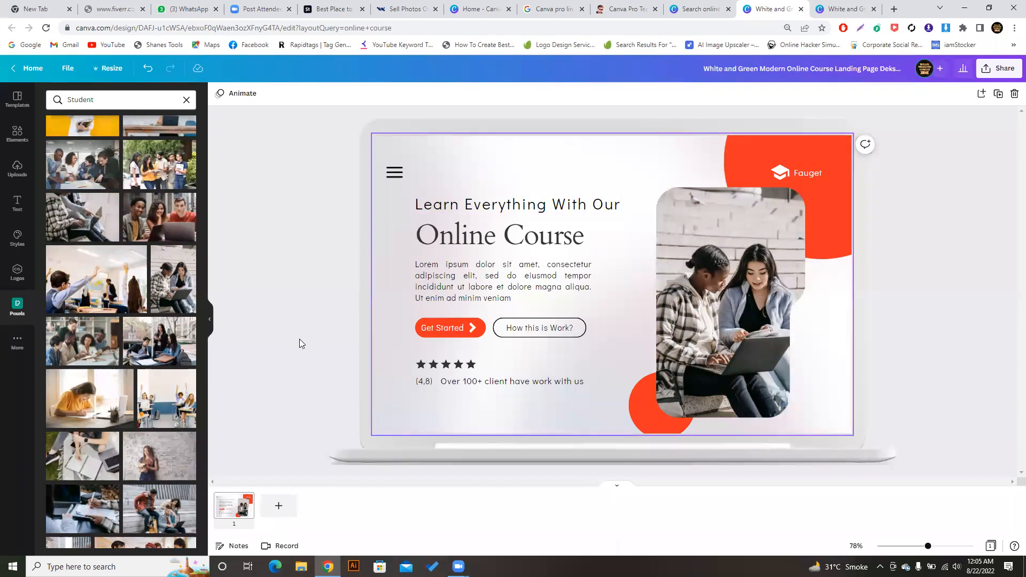
Search the Pixabay app for "student" and fill the rounded frame with the photo of the young man reading a book in a library.
left_click(16, 342)
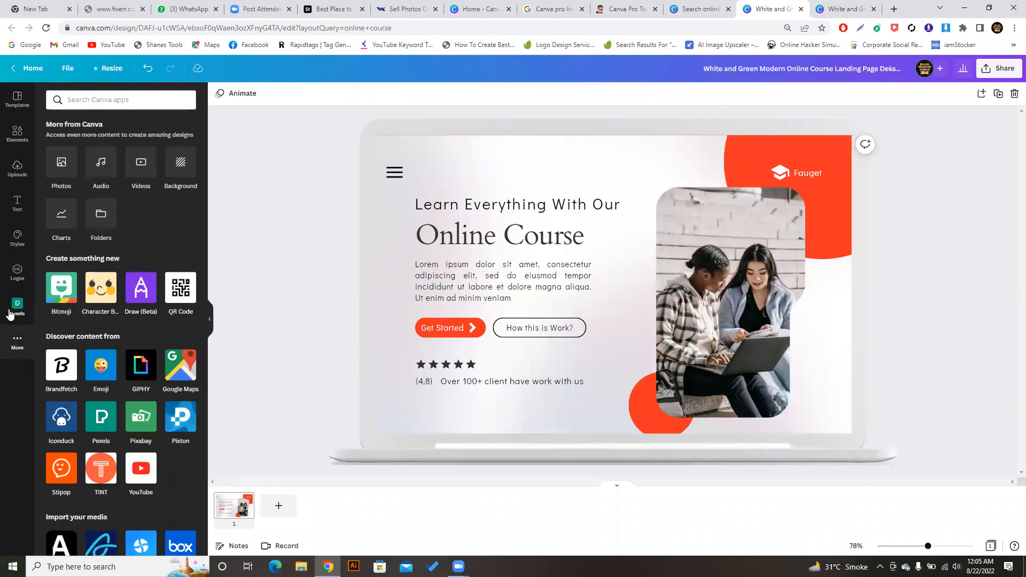
left_click(135, 418)
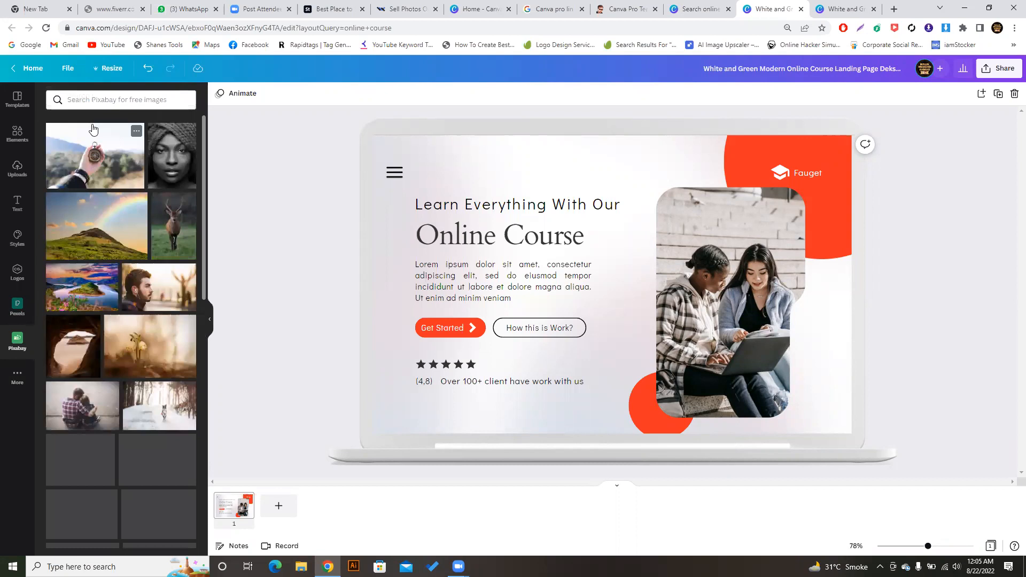
left_click(98, 103)
type("studnet")
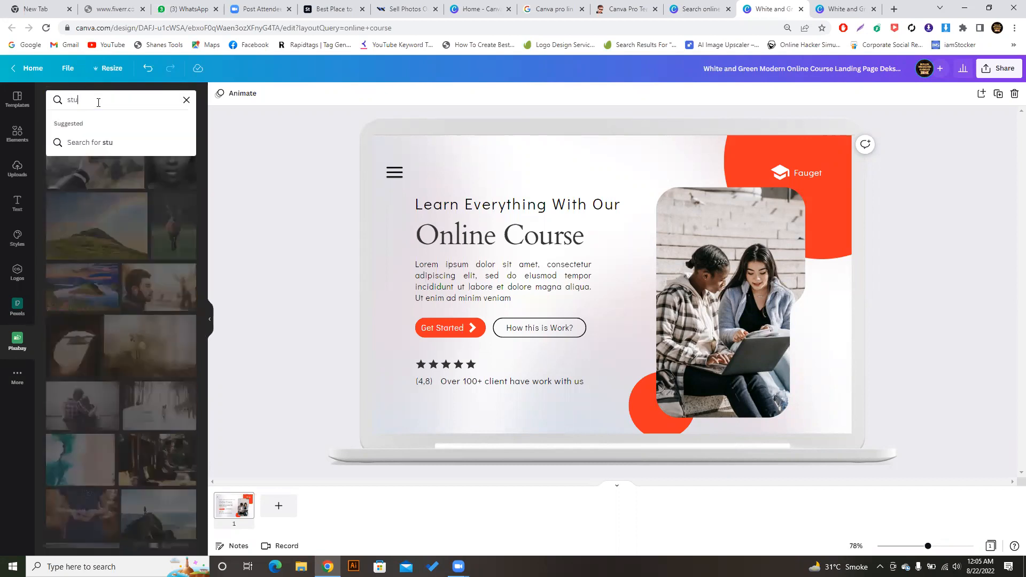
key("BackSpace")
key("BackSpace")
key("BackSpace")
key("Return")
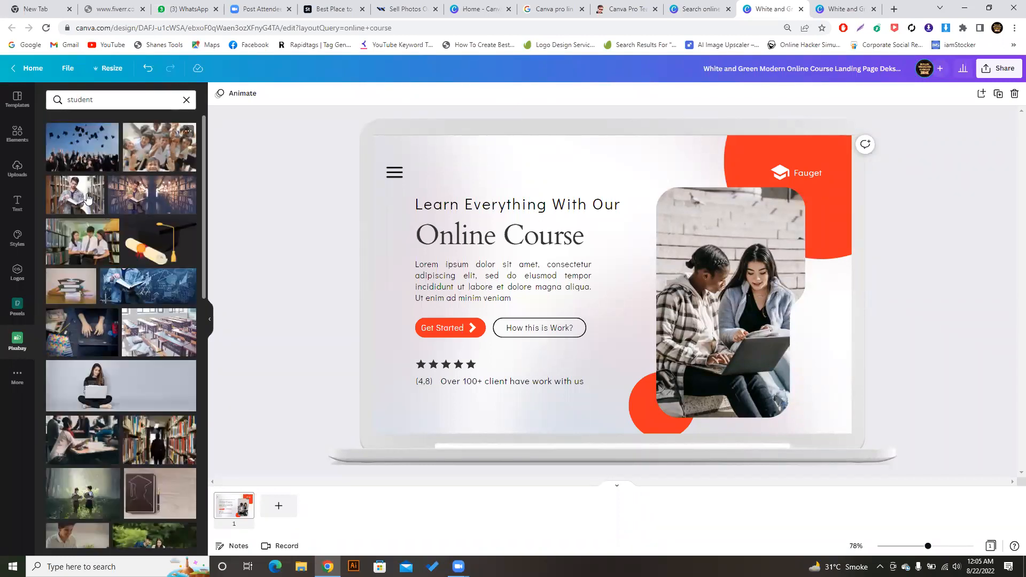
left_click_drag(74, 197, 705, 244)
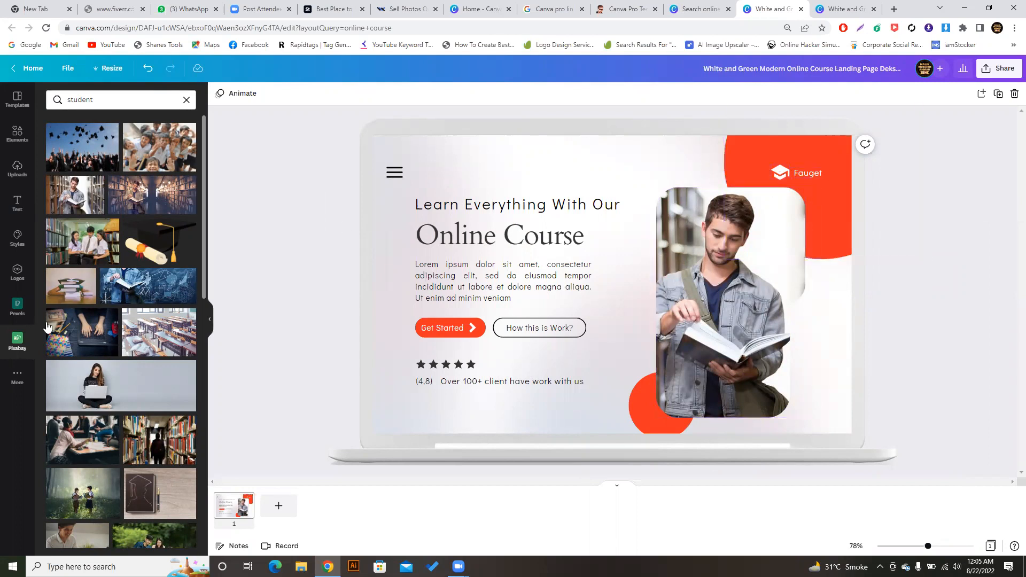
Try the night city landscape and the dark gradient as page background, and settle on the white pumpkins-and-leaves image from the Food collection.
left_click(17, 380)
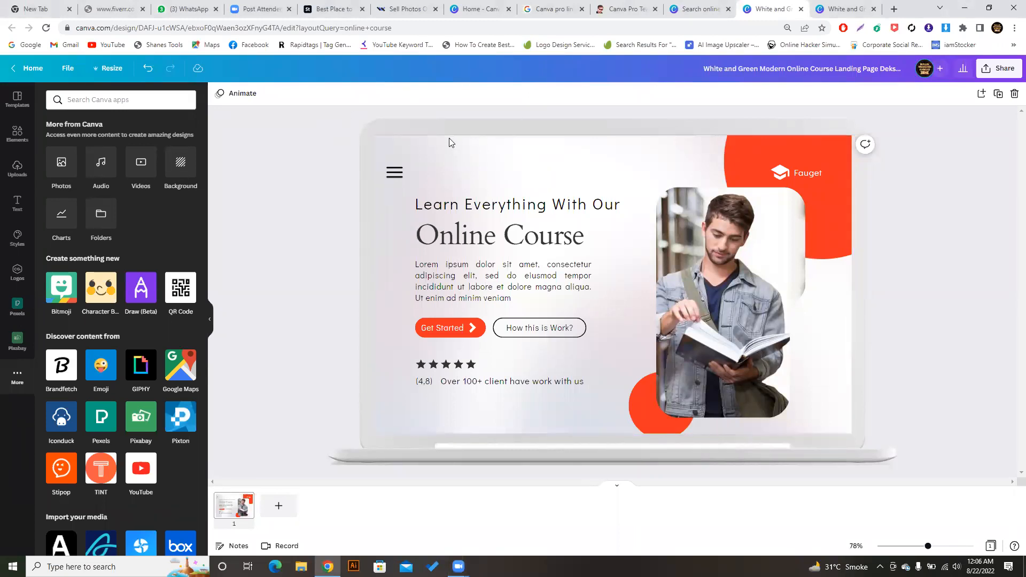
left_click(500, 163)
left_click(172, 165)
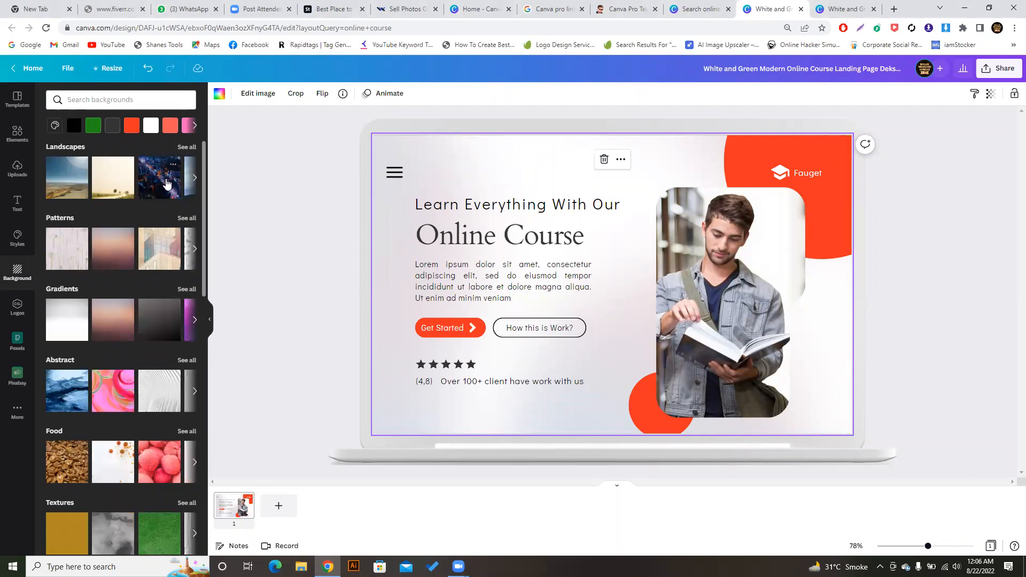
left_click(167, 184)
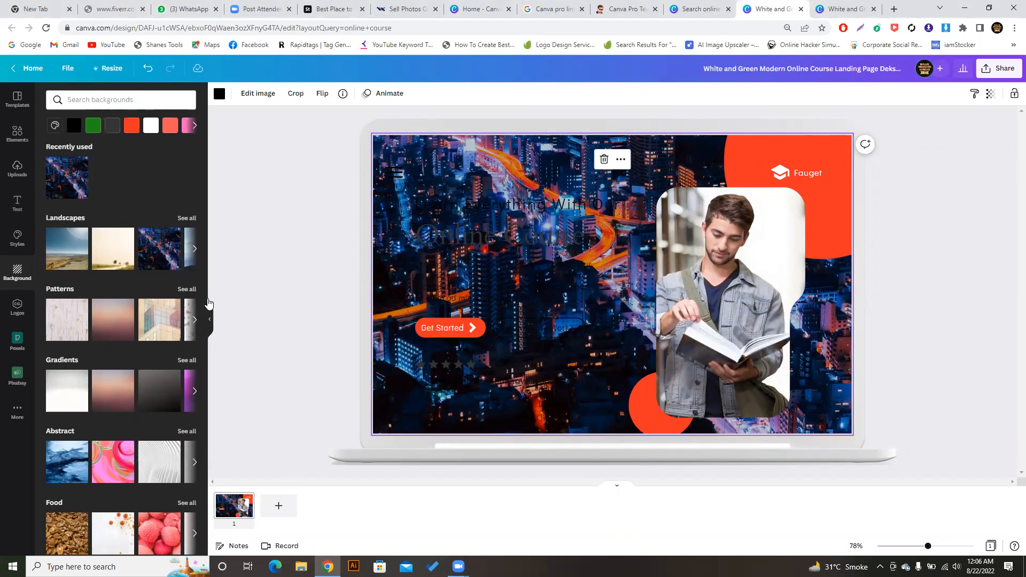
scroll(160, 251, "down", 3)
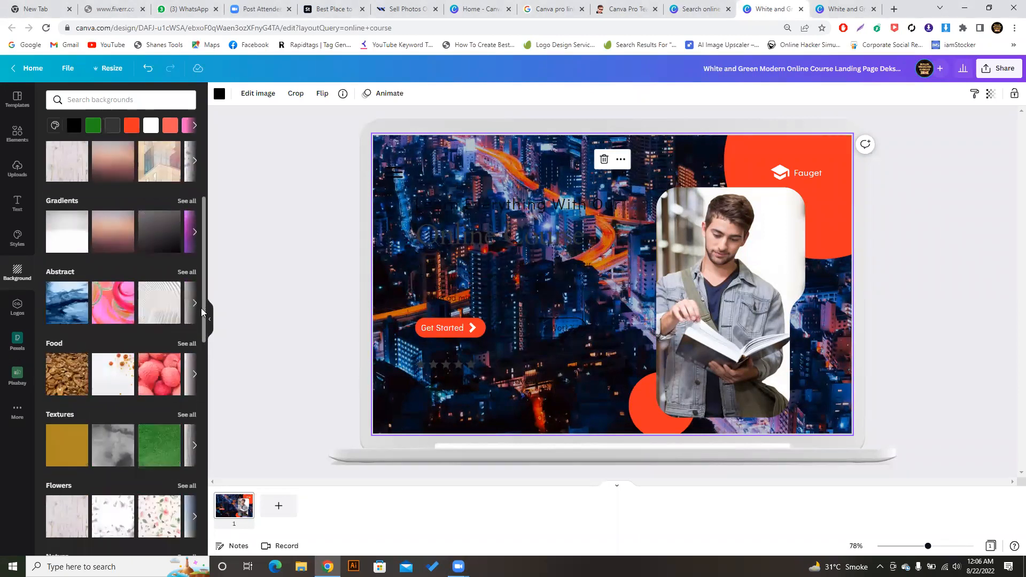
left_click(156, 240)
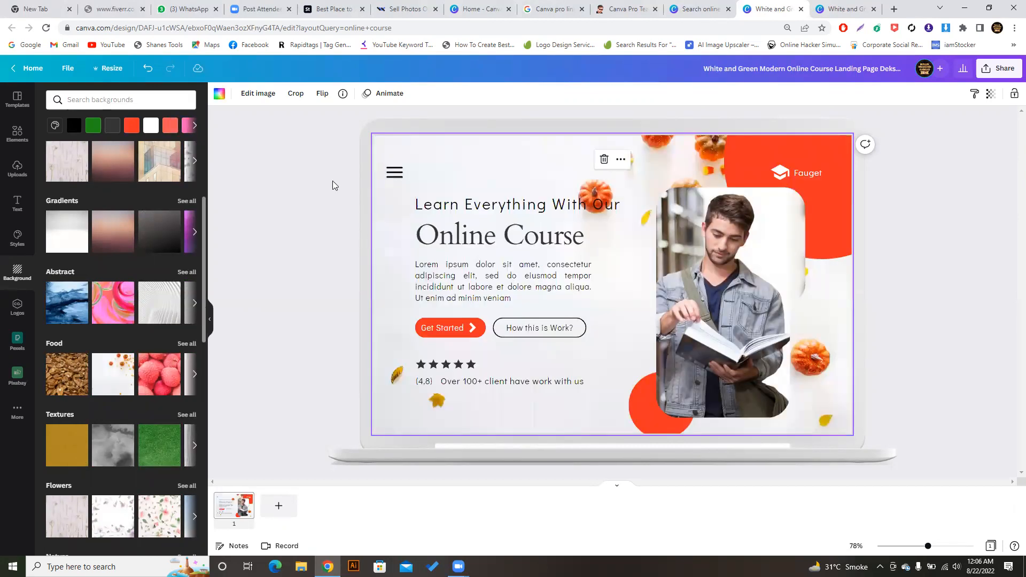
Browse the remaining background collections, check the list of additional apps and the logos area, and collapse the side panel.
left_click_drag(204, 234, 229, 231)
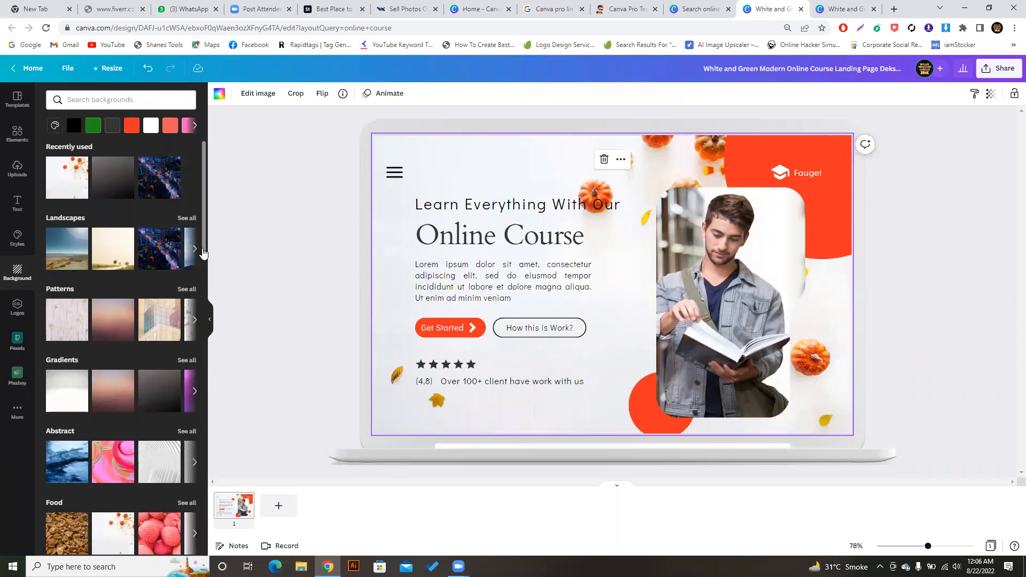
scroll(203, 253, "down", 4)
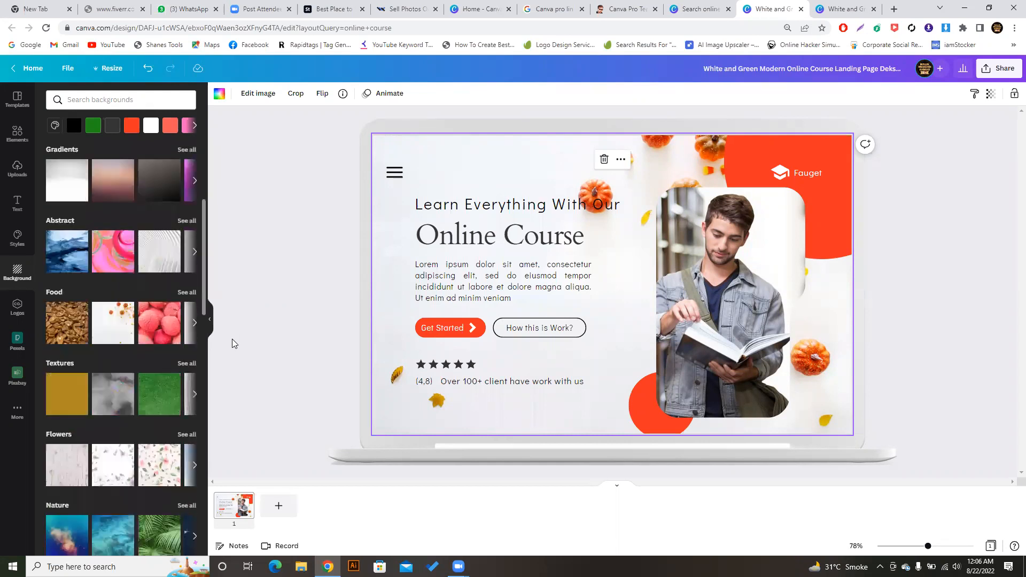
left_click(288, 305)
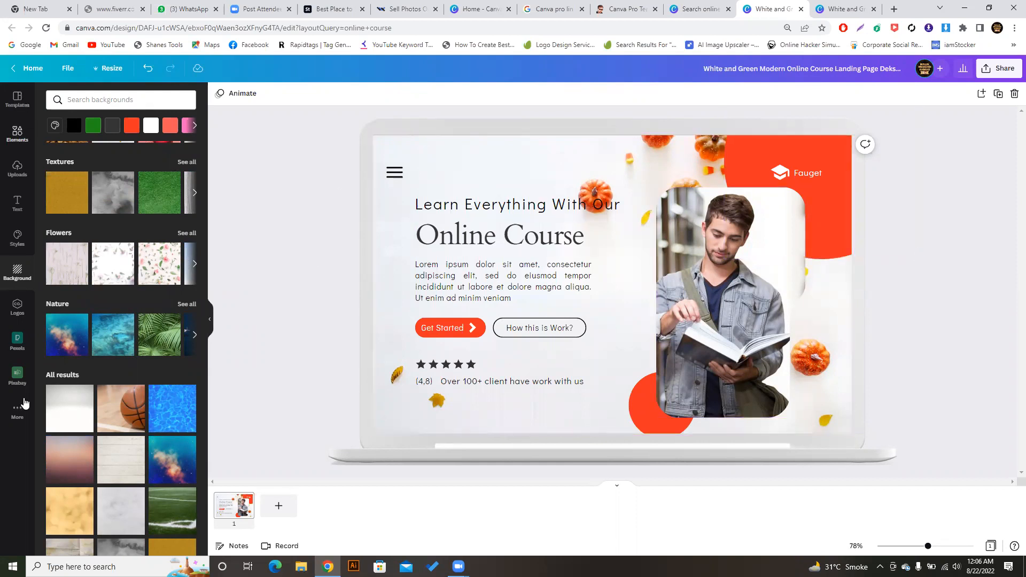
left_click(12, 410)
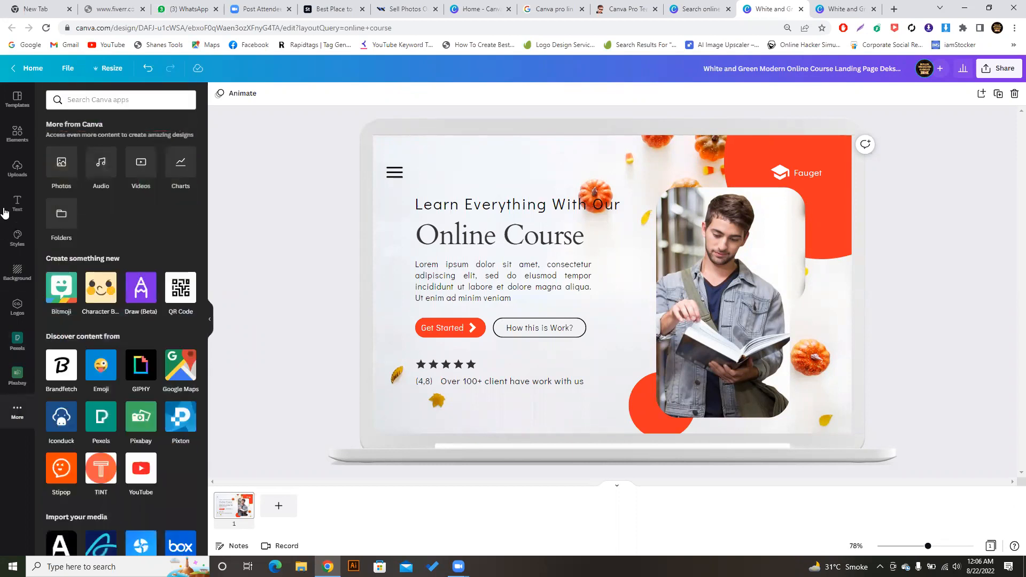
left_click(17, 308)
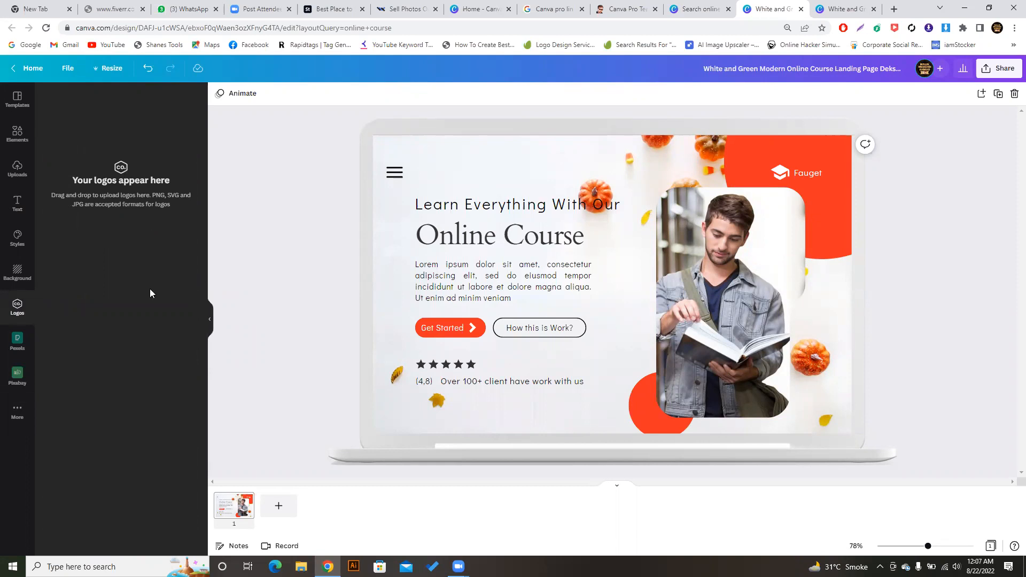
left_click(209, 318)
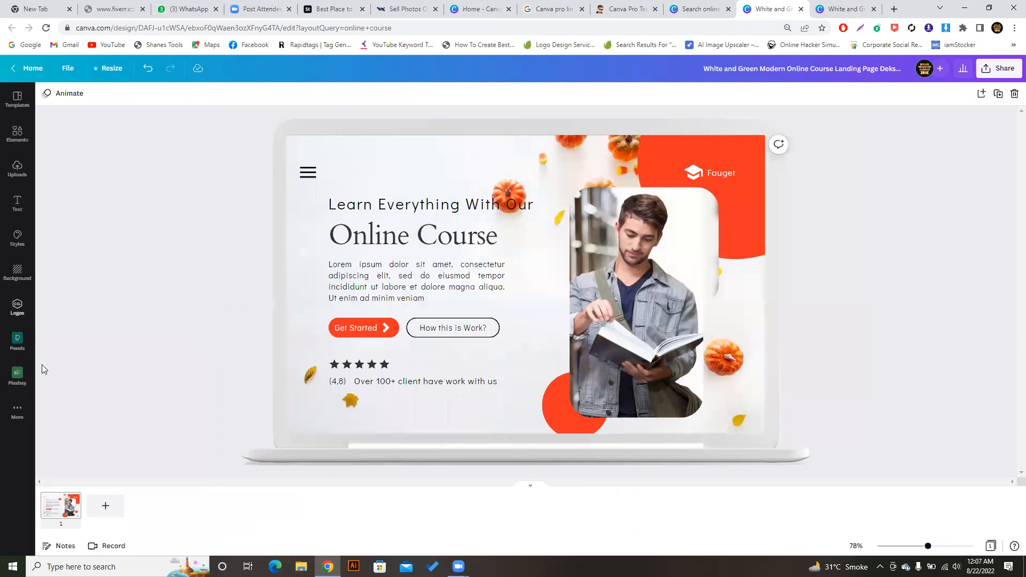
Open the Audio library and preview the tracks Happy Whistling Ukulele, Ukulele Song and Life Is for Dreaming.
left_click(18, 411)
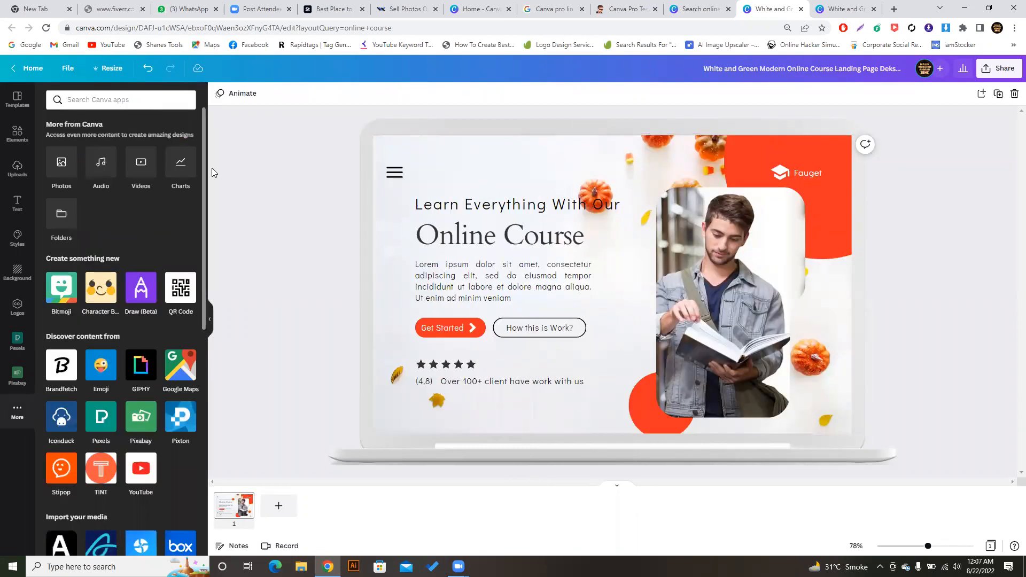
left_click_drag(203, 171, 219, 120)
left_click(96, 163)
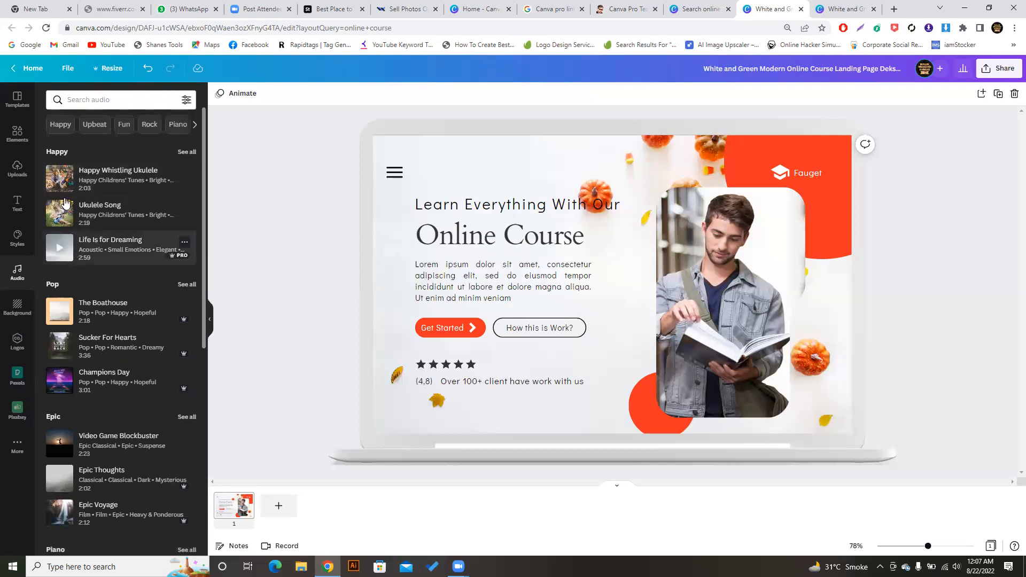
left_click(61, 182)
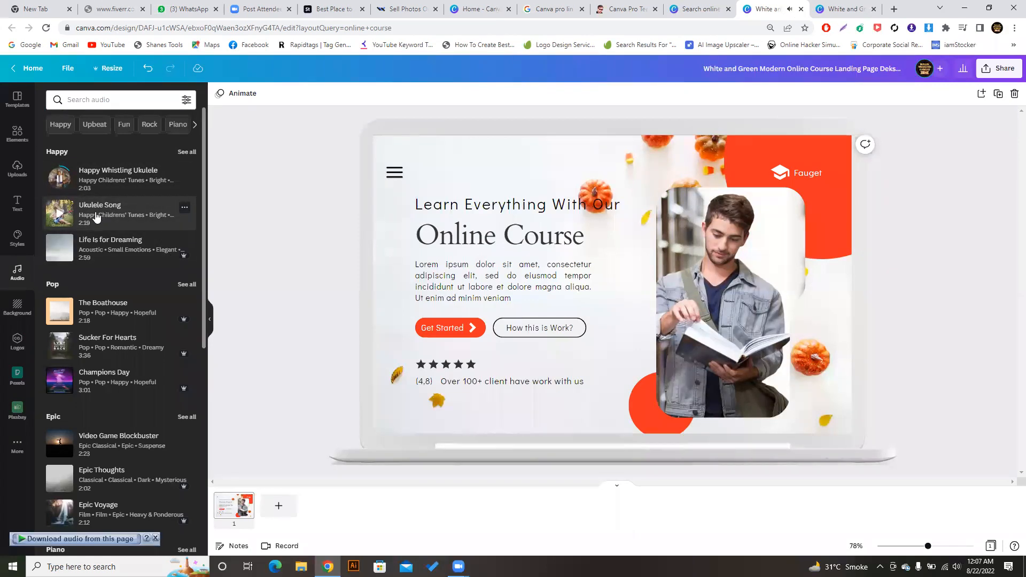
left_click(61, 214)
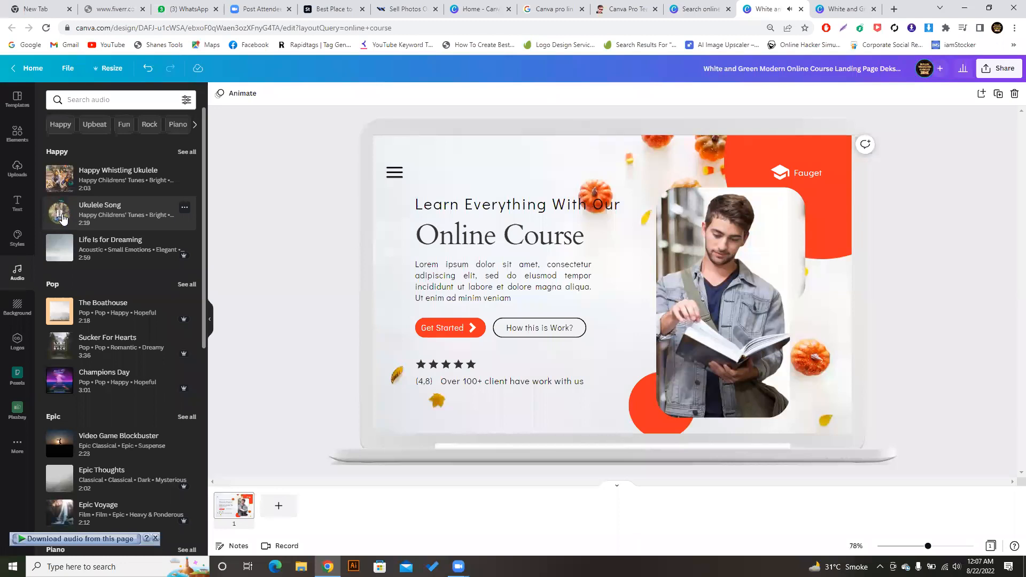
left_click(60, 247)
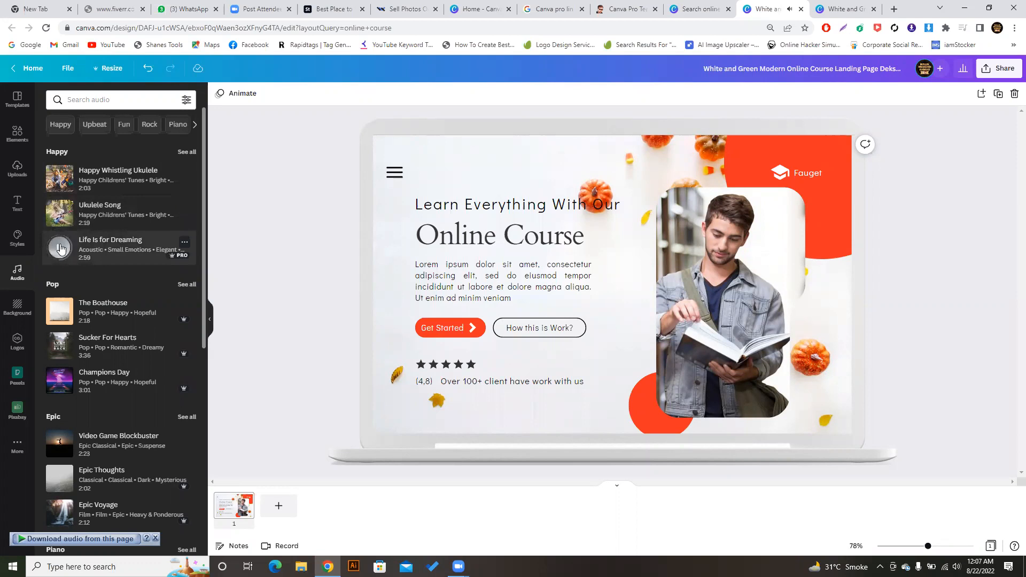
left_click(60, 247)
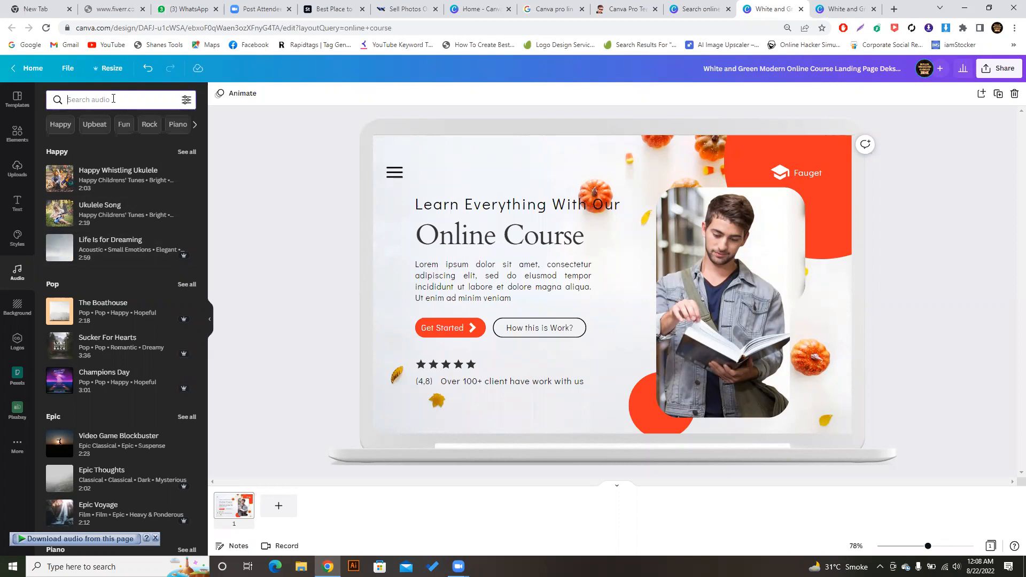
Search the audio library for "advertisement" and add the Advertising track tagged Adventure, Happy, Dreamy to the design.
type("Ad")
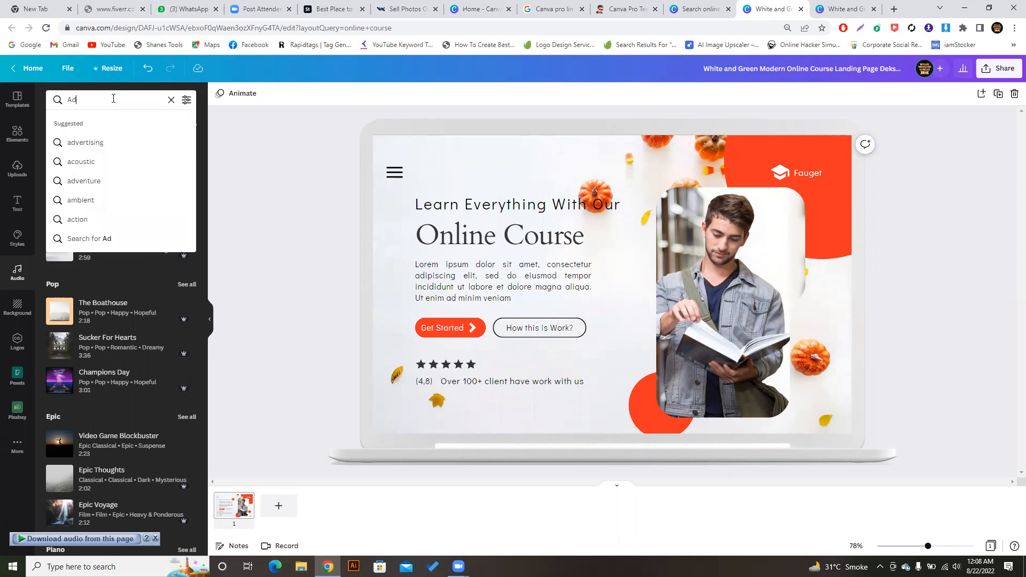
type("vert")
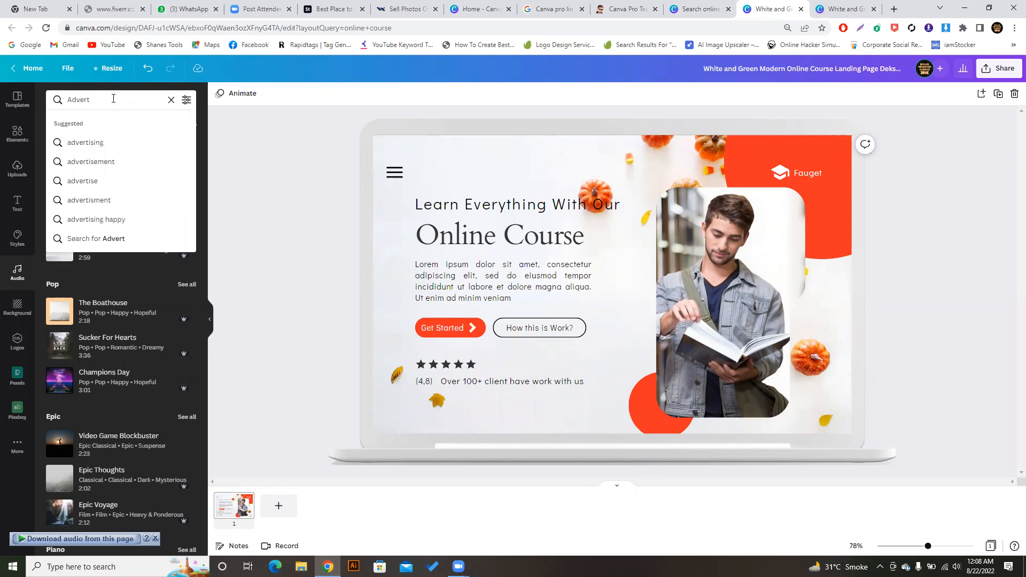
left_click(90, 162)
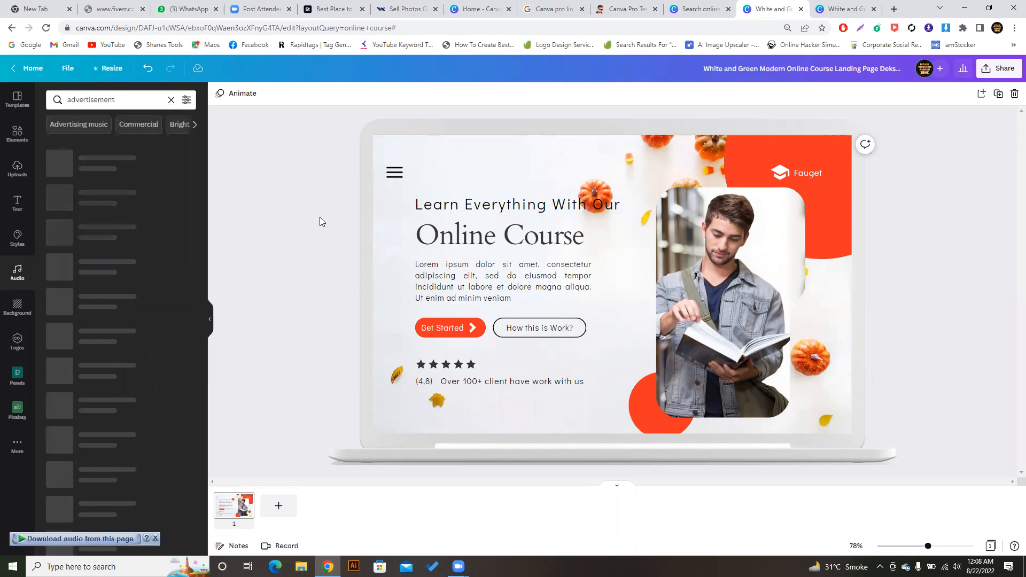
left_click(62, 267)
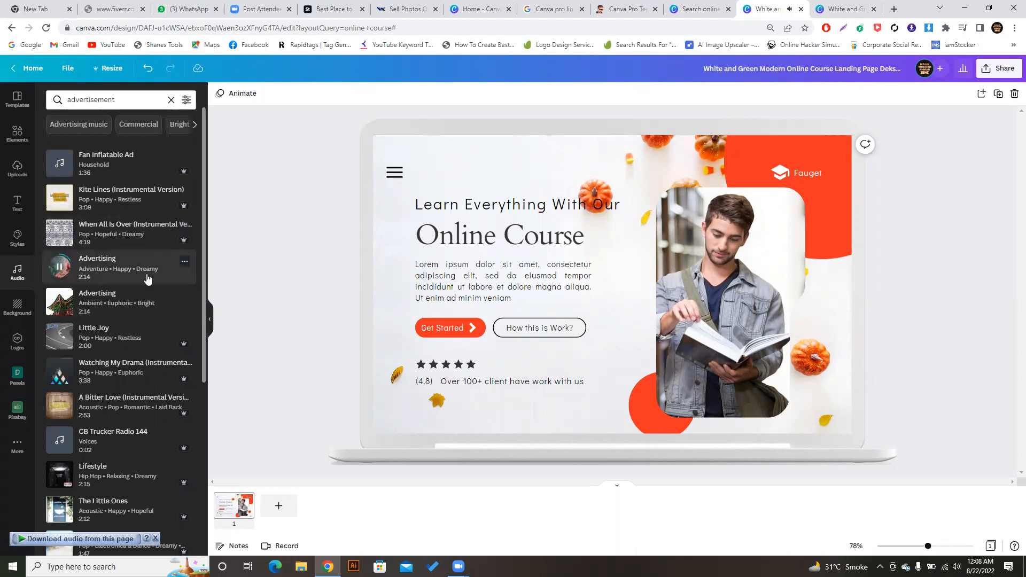
scroll(111, 268, "down", 5)
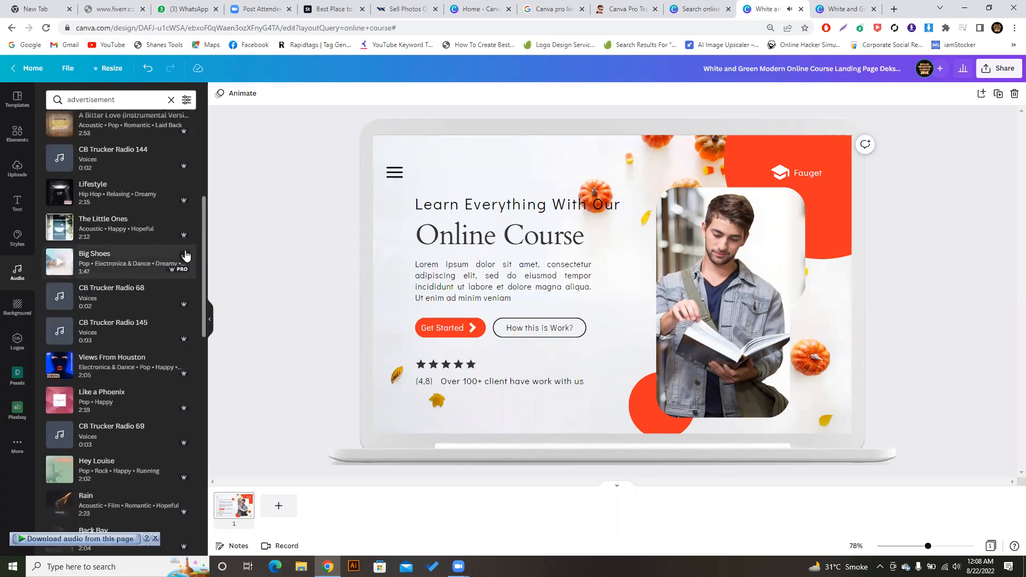
left_click_drag(201, 262, 201, 141)
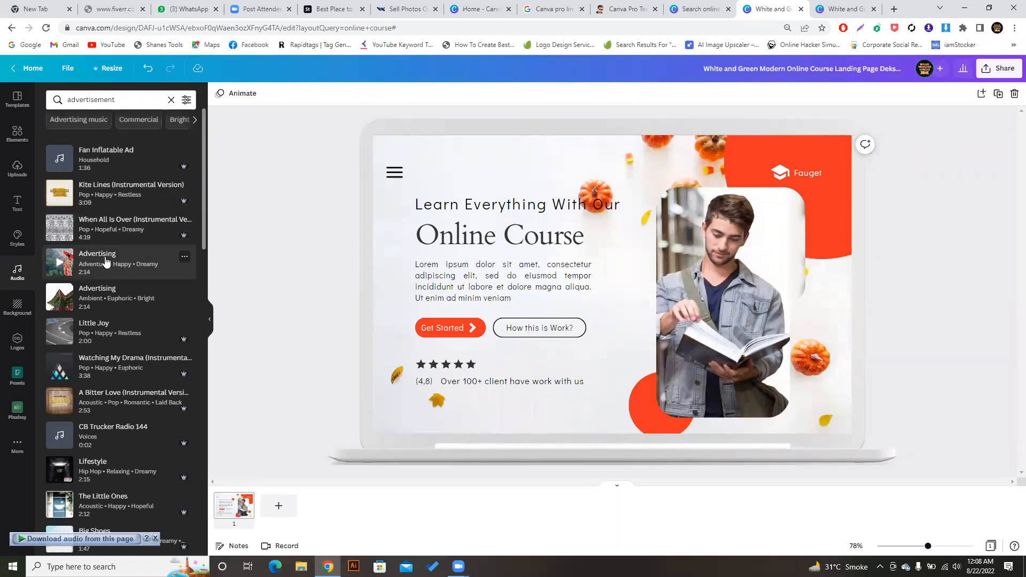
left_click(141, 262)
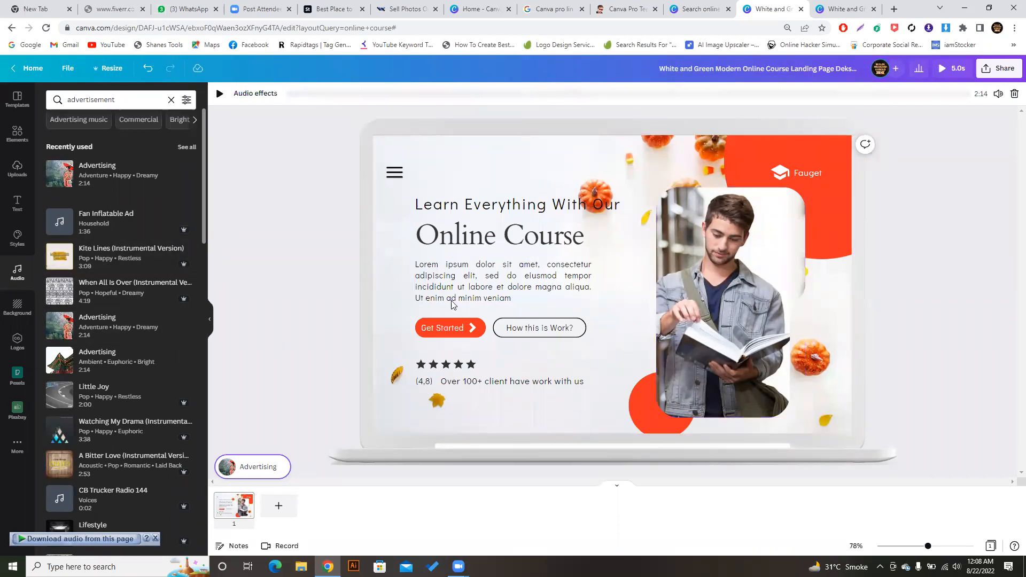
Listen to the added Advertising track, and preview the design with its music before returning to the editor.
left_click(219, 95)
left_click(218, 95)
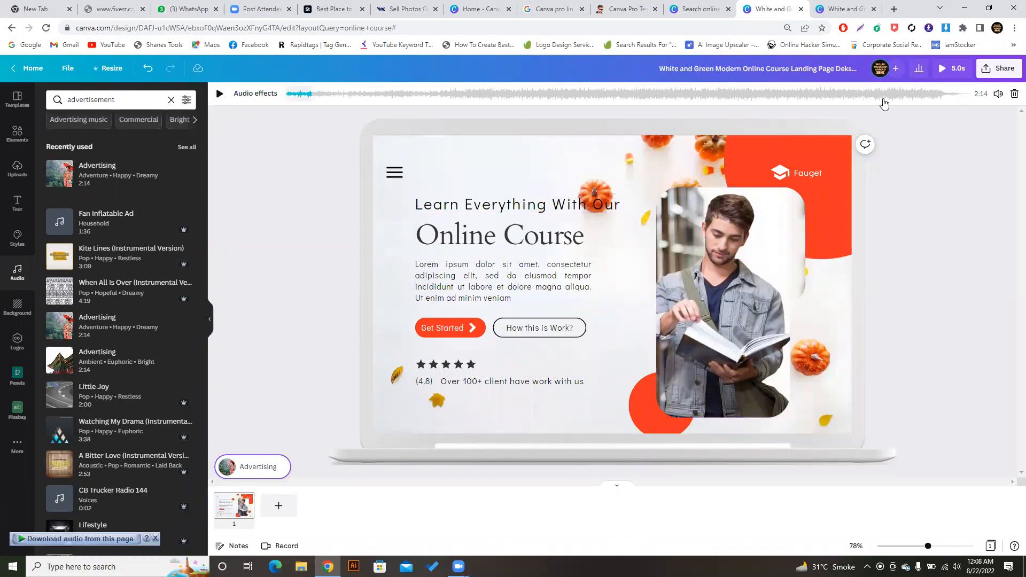
left_click(942, 69)
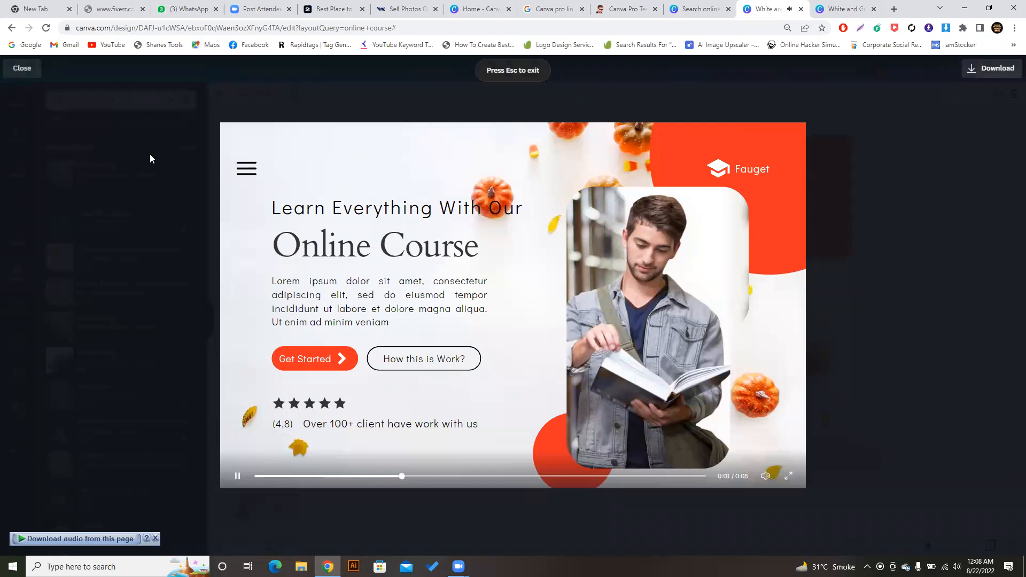
left_click(22, 68)
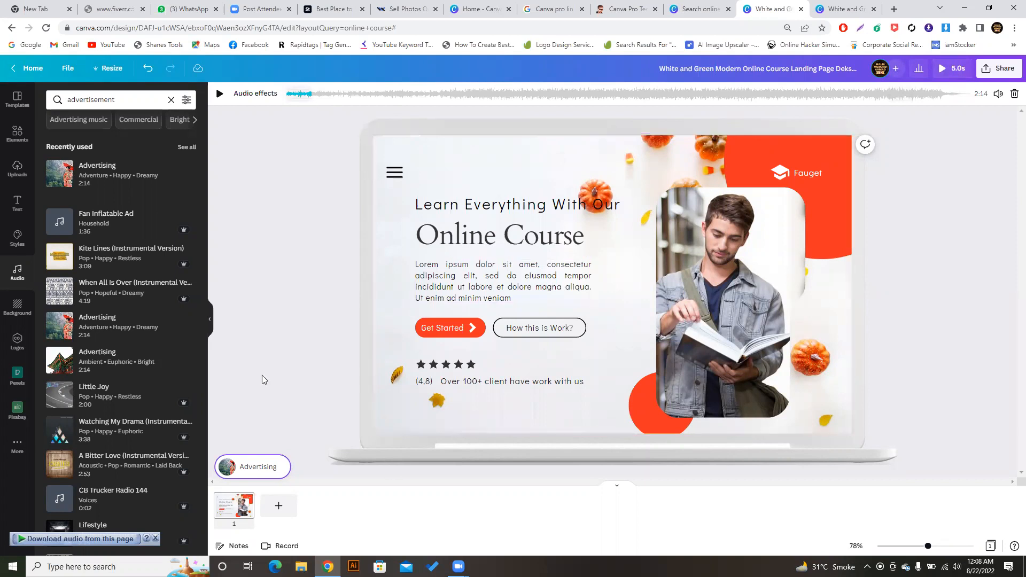
Check the page's options and set the page timing to 10.0 seconds.
left_click(250, 507)
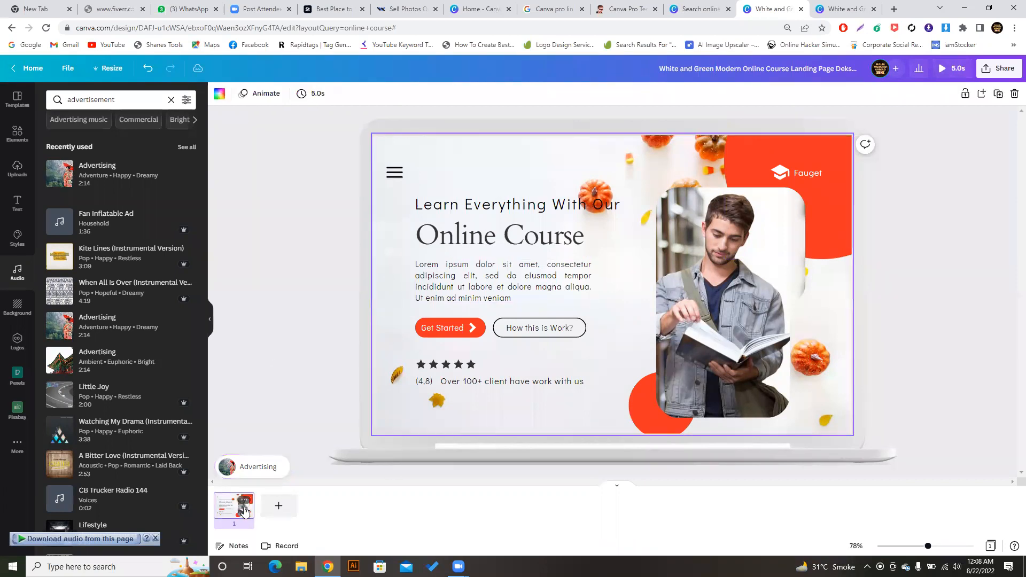
left_click_drag(253, 507, 247, 500)
left_click(247, 501)
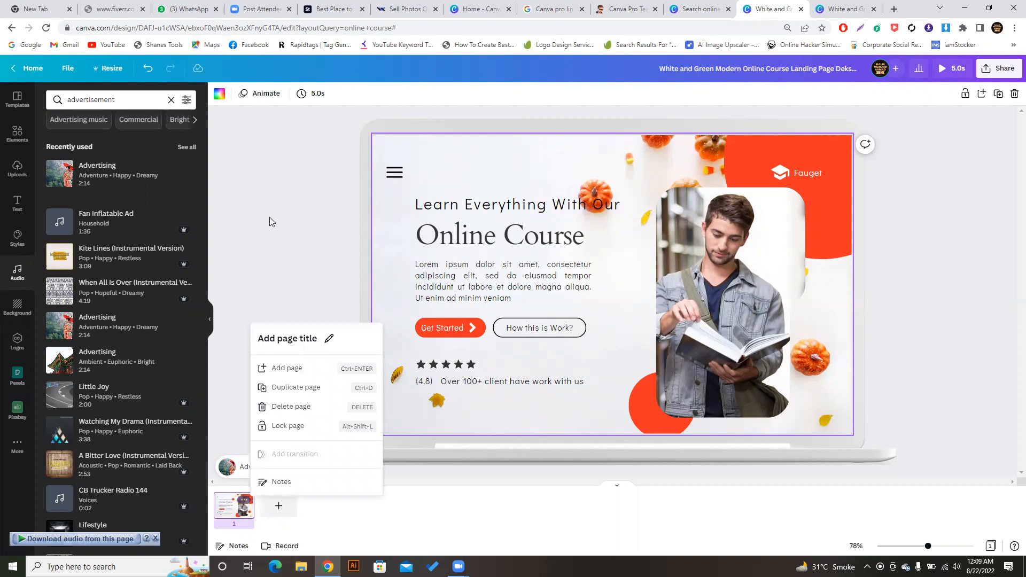
left_click(292, 194)
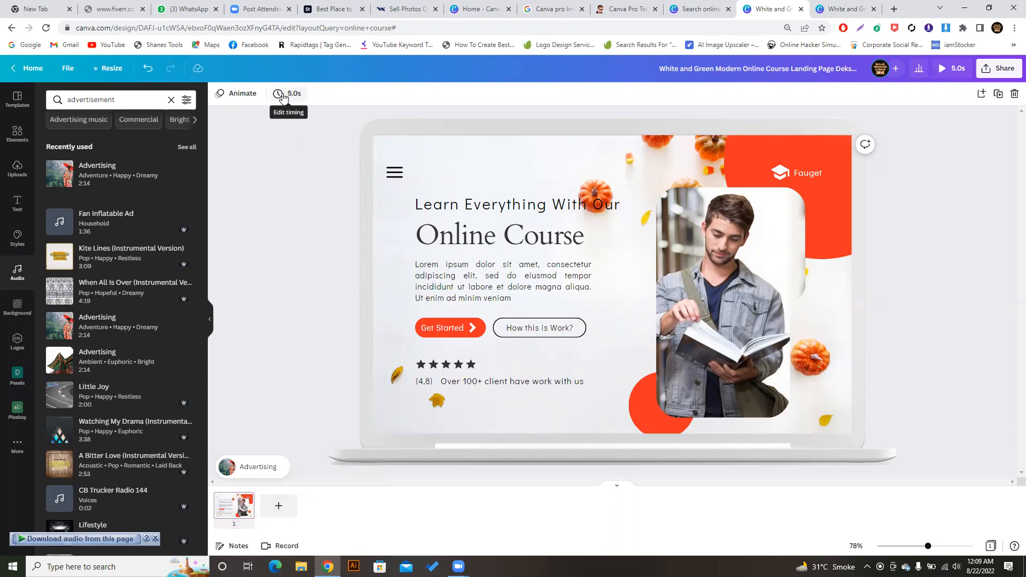
left_click(283, 96)
left_click_drag(304, 140, 318, 137)
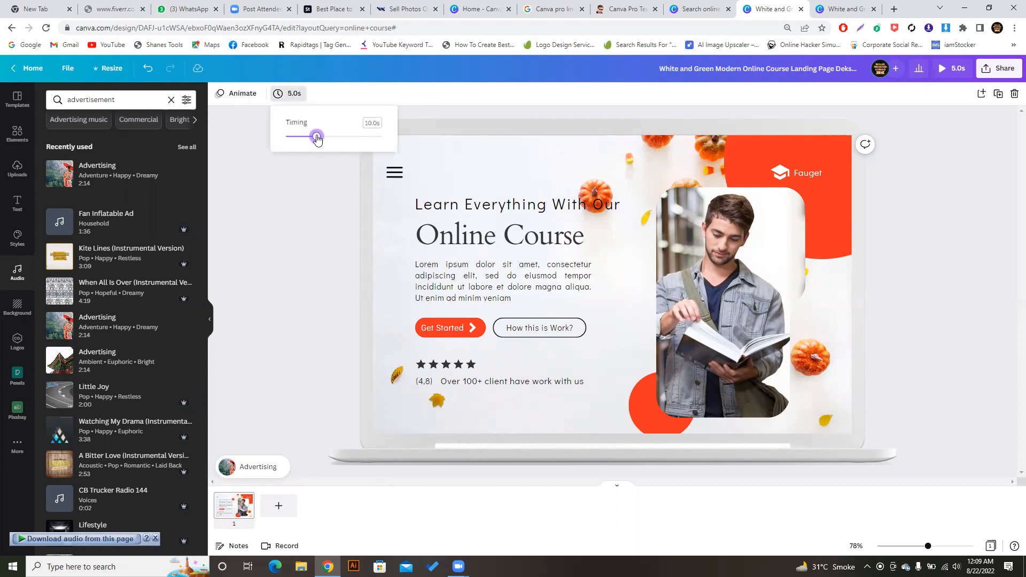
left_click(319, 192)
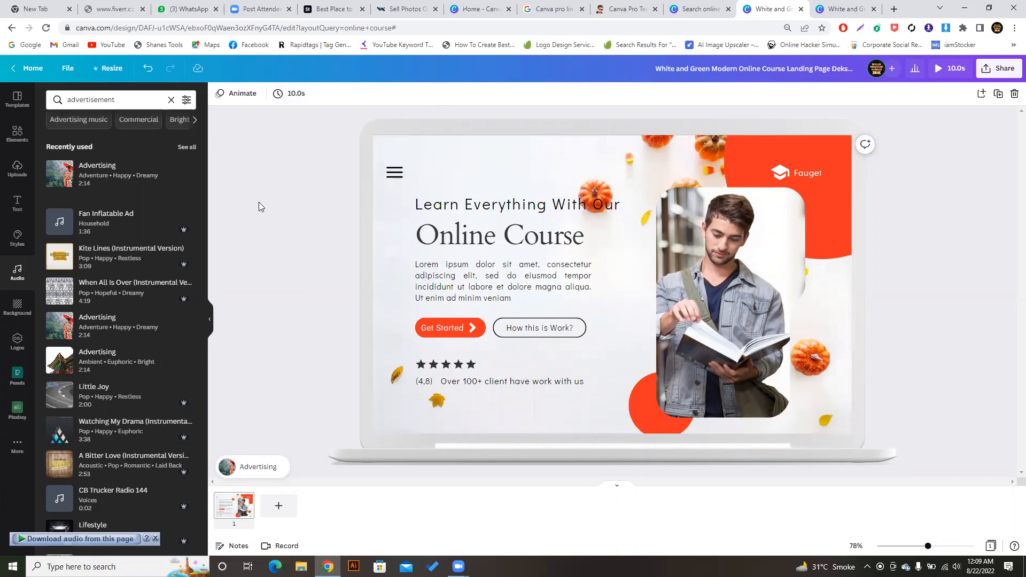
Apply the Block text animation to the "Learn Everything With Our" line.
left_click(491, 206)
left_click(491, 205)
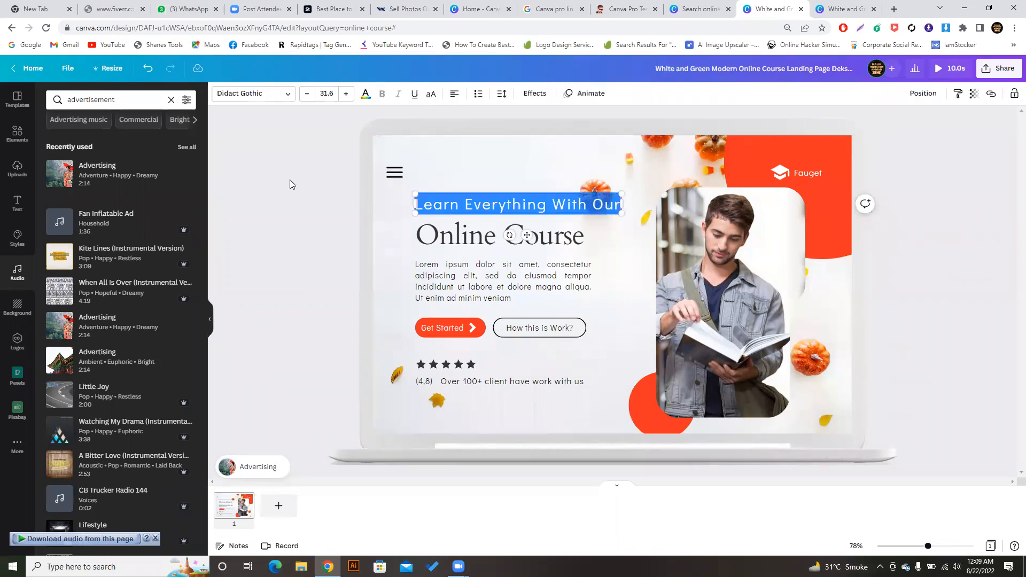
key("Escape")
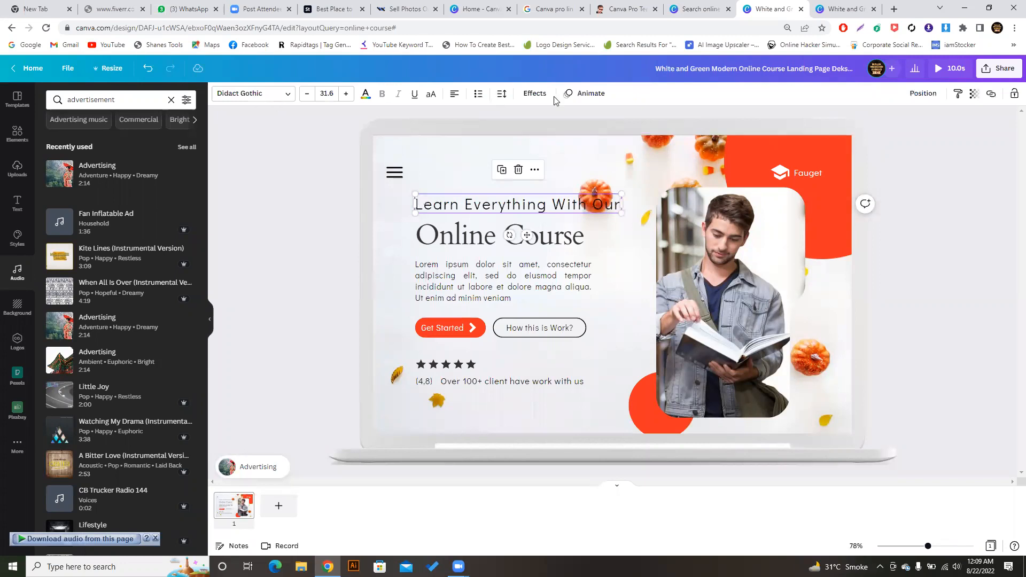
left_click(591, 95)
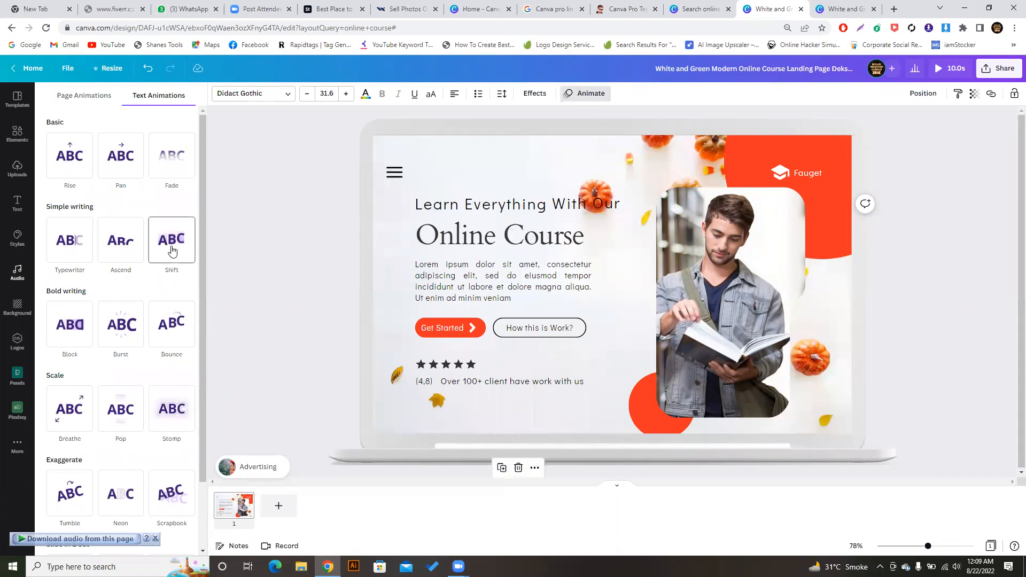
left_click(82, 339)
Try the Block text animation on the "Online Course" heading and Breathe on the paragraph below it.
left_click(435, 250)
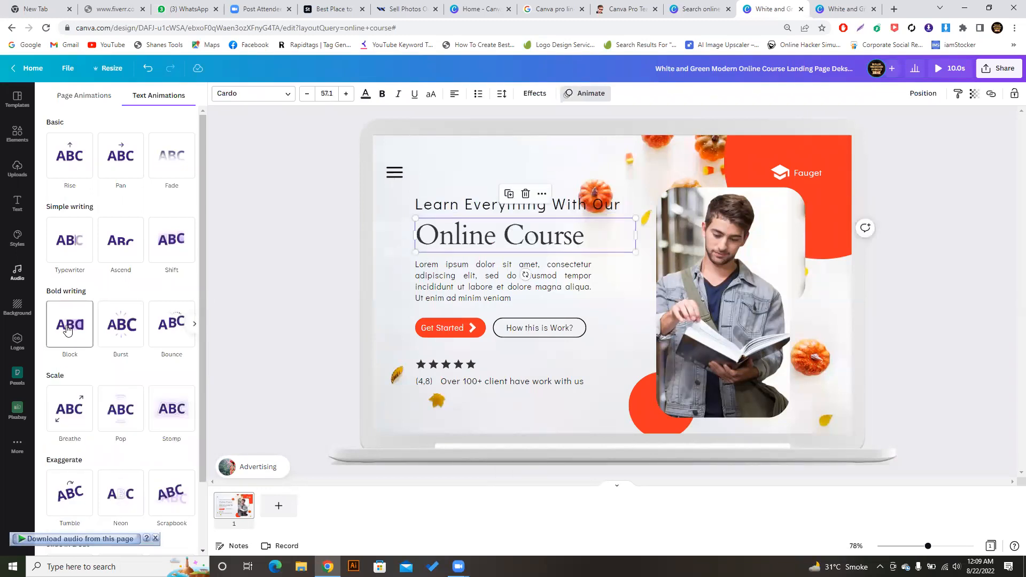
left_click(497, 280)
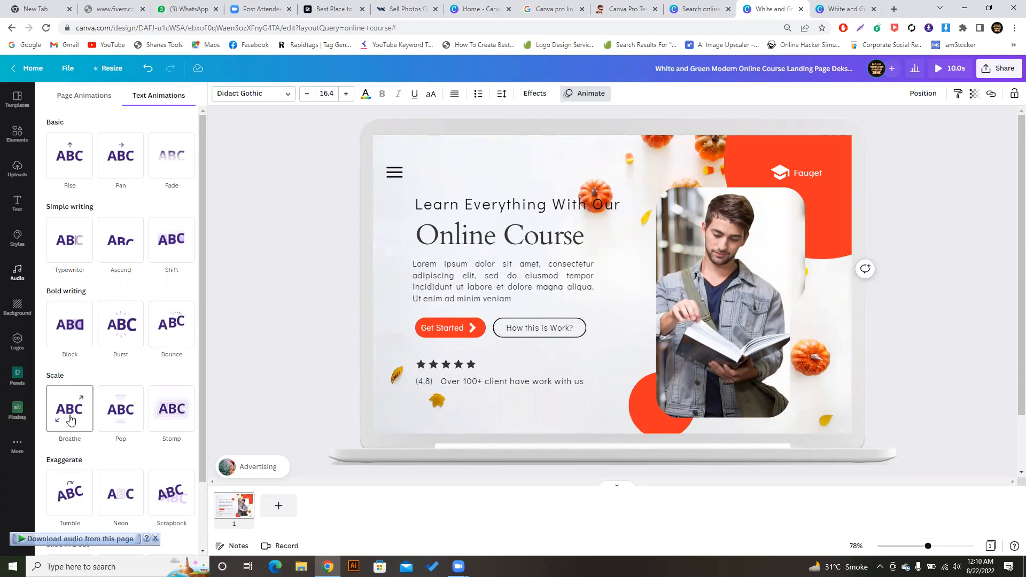
left_click(257, 290)
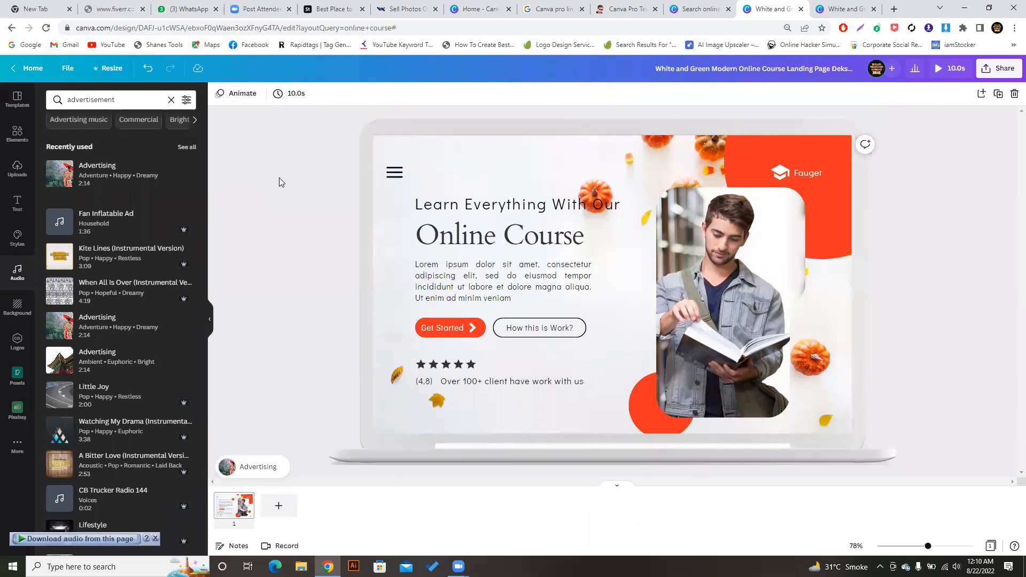
Examine the page animations available for the design and check the animation assigned to the "Learn Everything With Our" line.
left_click(487, 156)
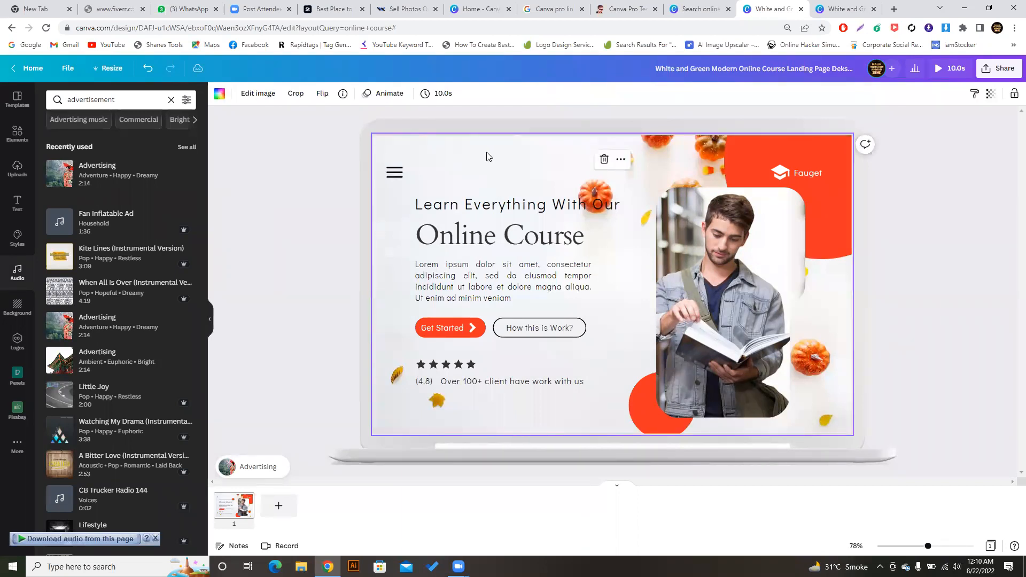
left_click(237, 170)
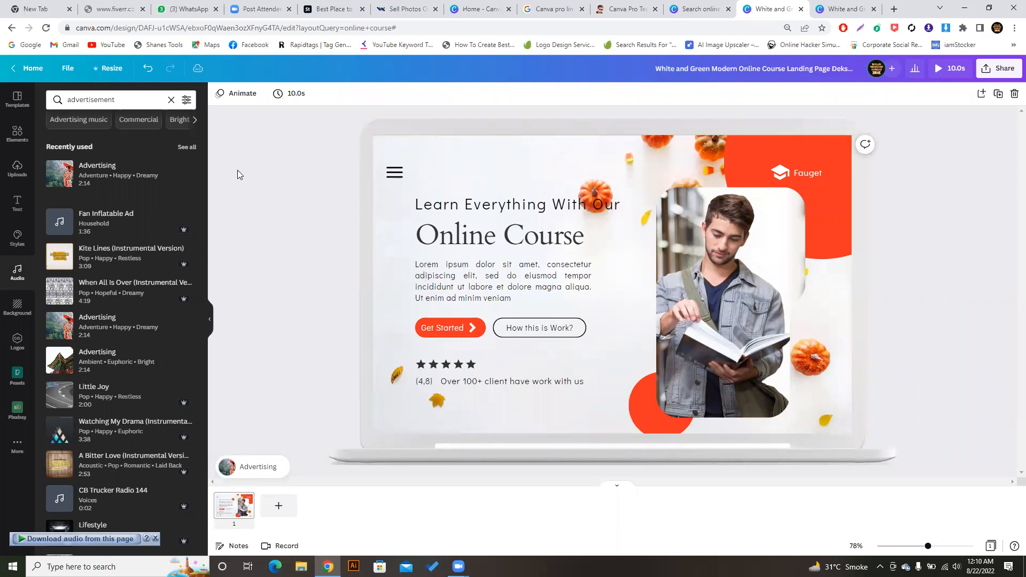
left_click(238, 96)
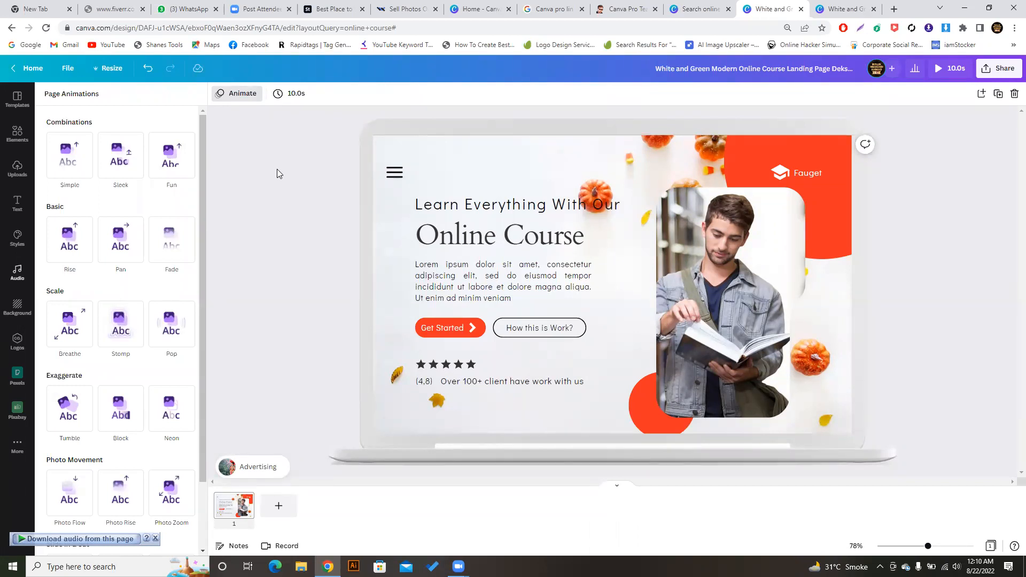
left_click(288, 145)
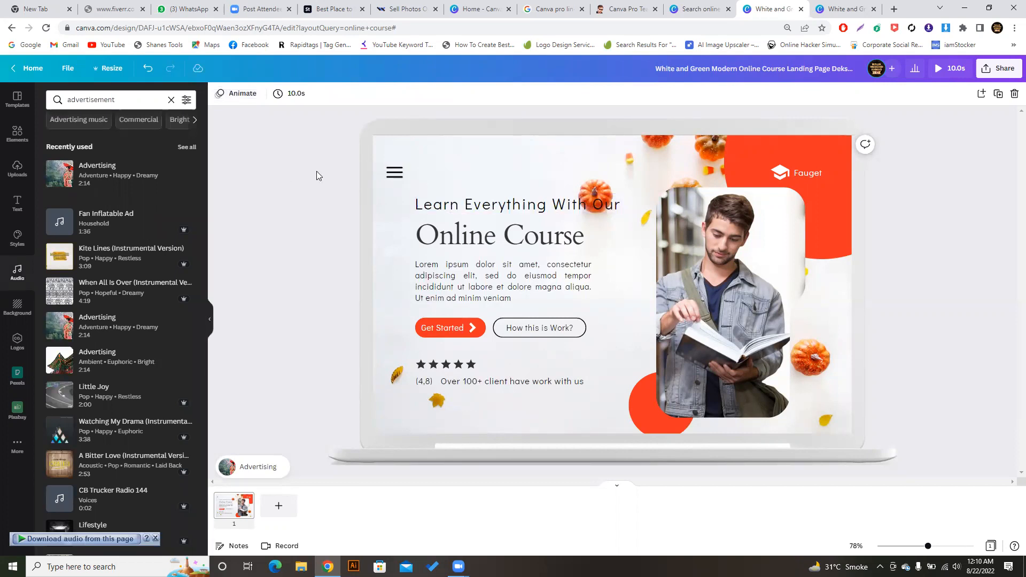
left_click(447, 208)
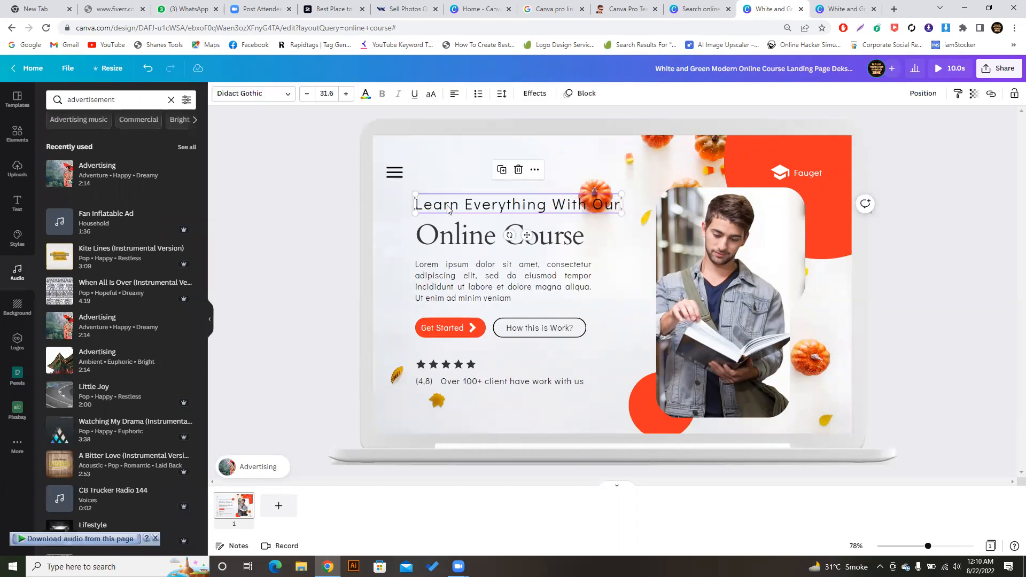
left_click(310, 187)
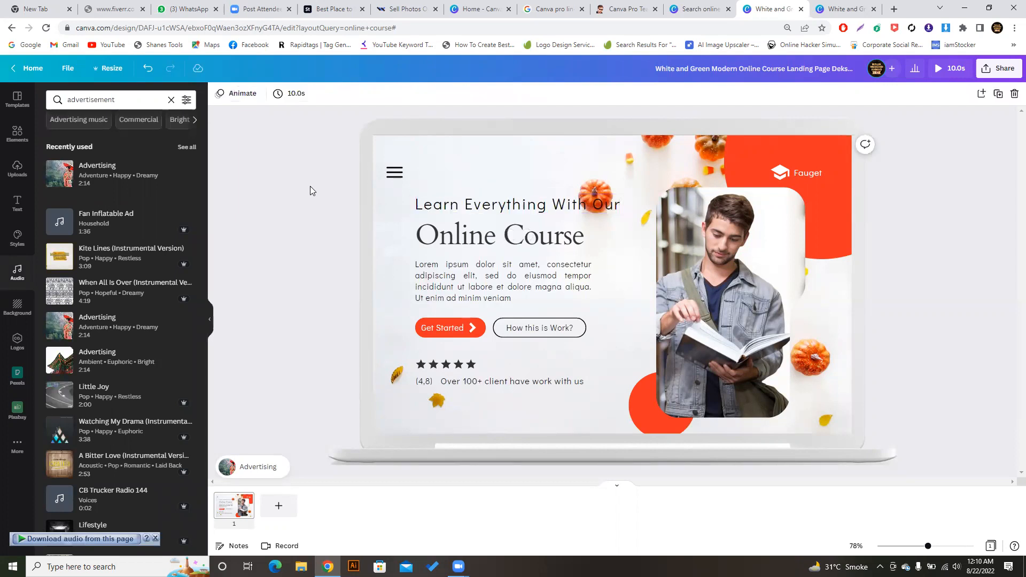
left_click(237, 95)
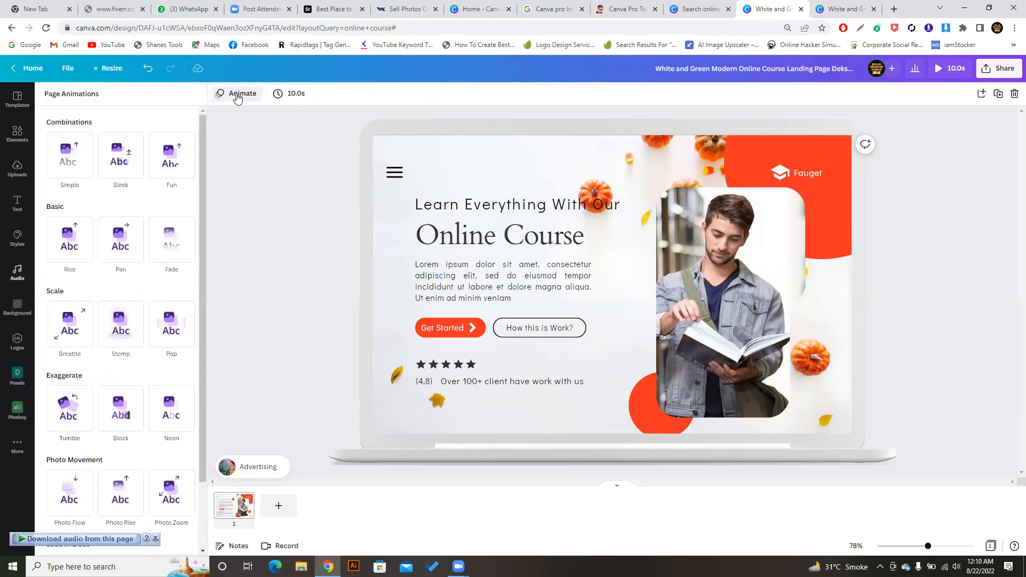
left_click(278, 172)
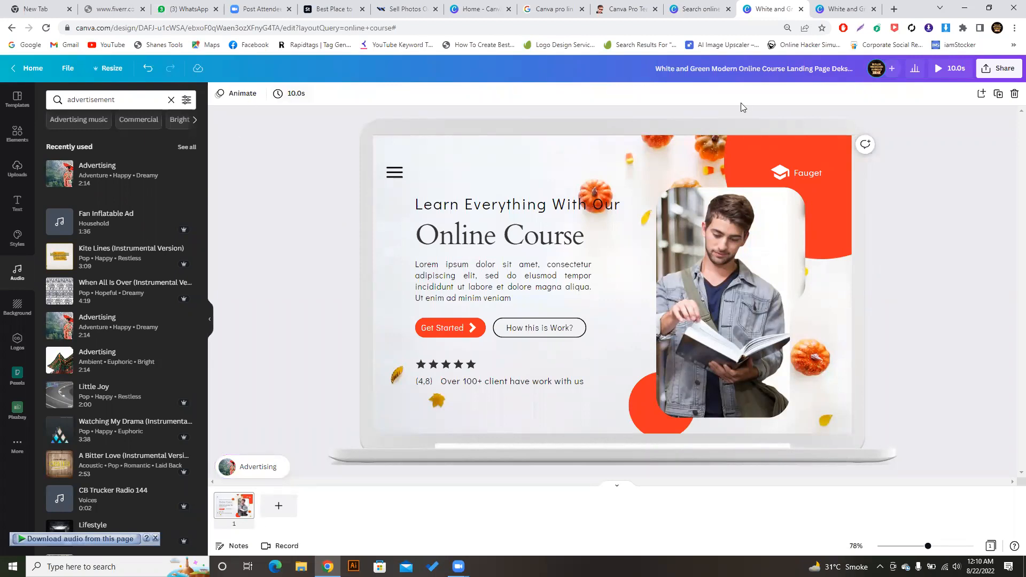
Play a full-screen preview of the design and close it.
left_click(938, 68)
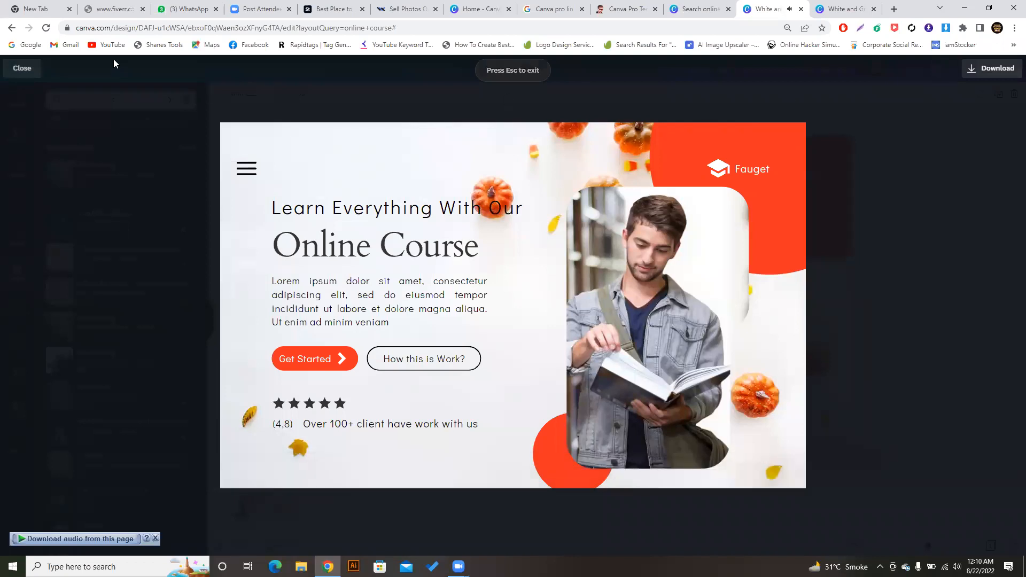
left_click(26, 69)
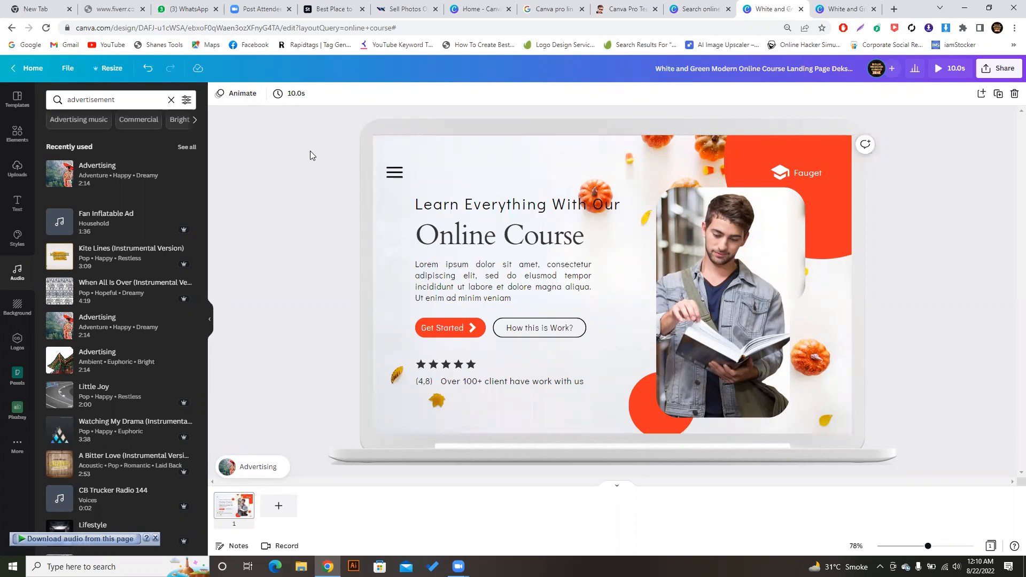
Try the Photo Rise and Photo Zoom page animations and apply Neon to the whole page.
left_click(241, 95)
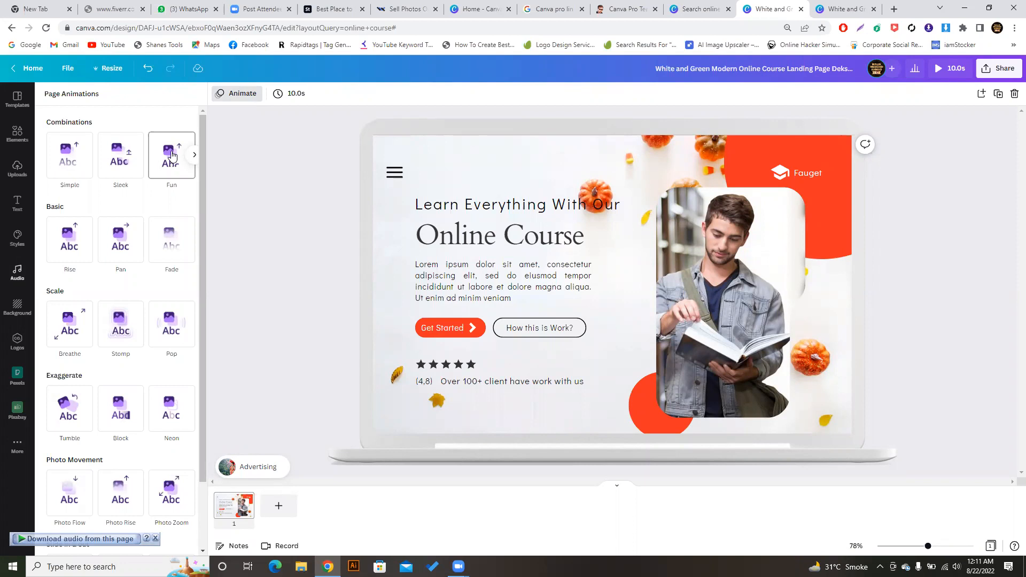
left_click_drag(204, 215, 206, 245)
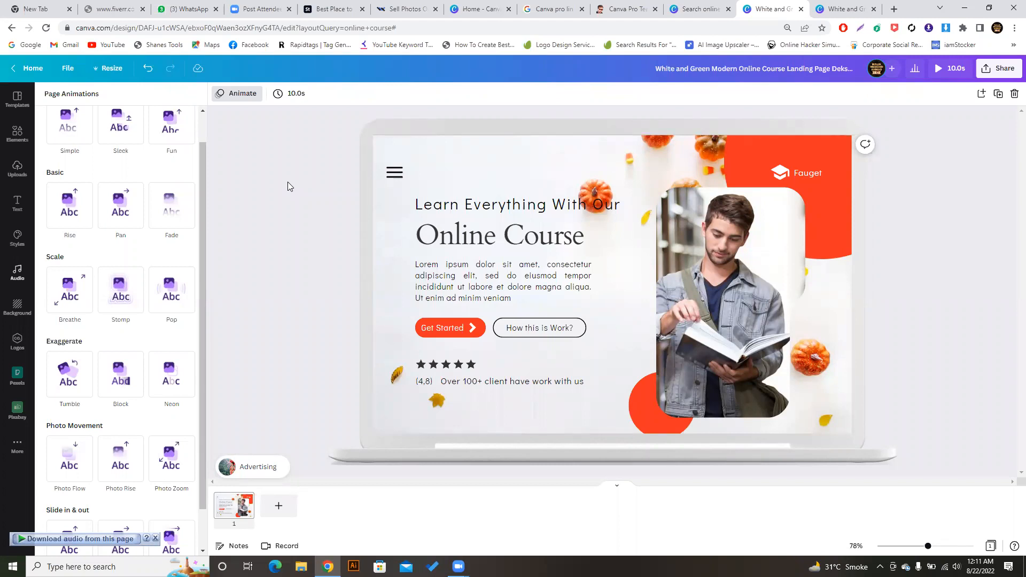
left_click_drag(204, 186, 204, 187)
left_click(116, 291)
left_click(107, 395)
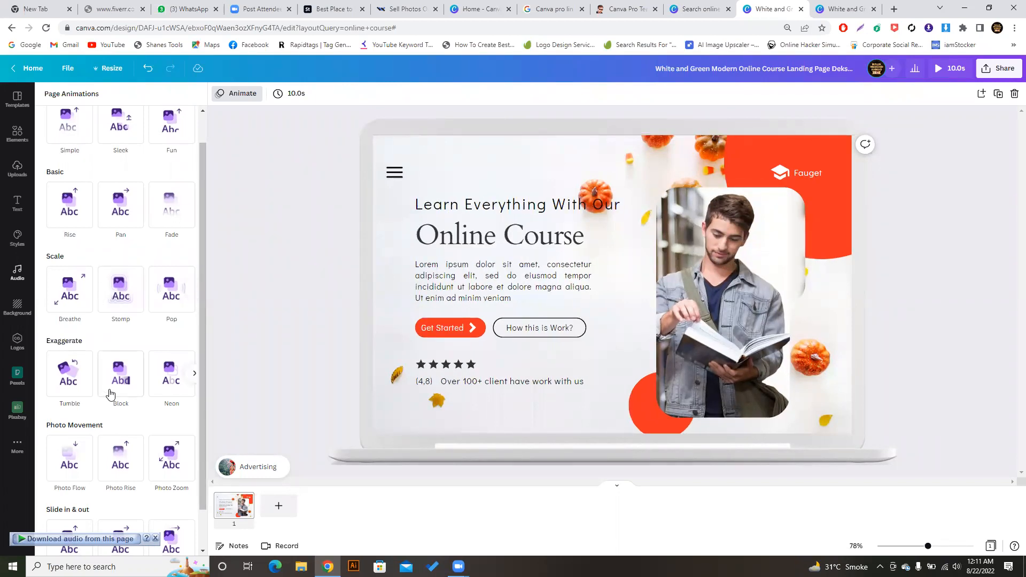
left_click(122, 475)
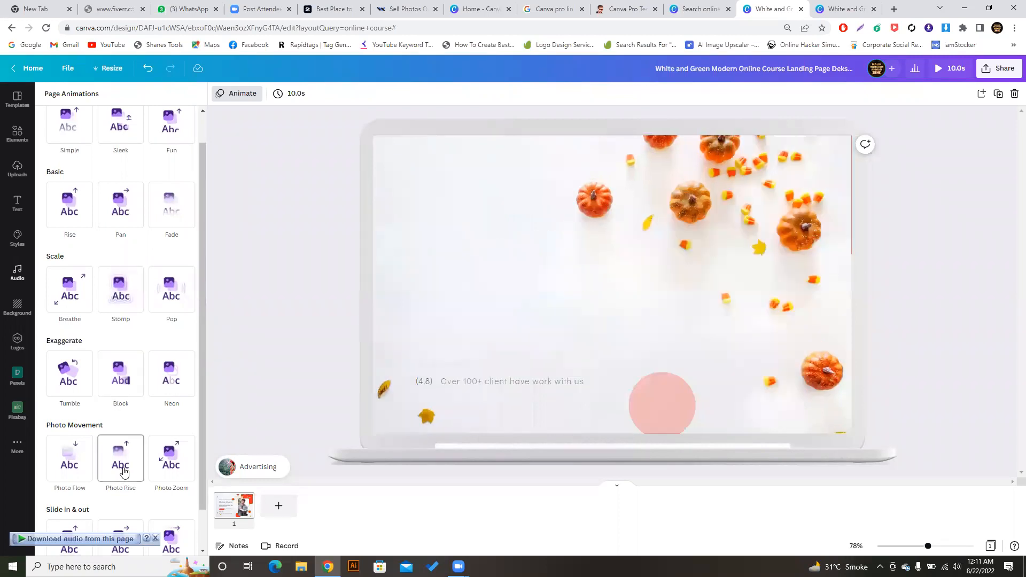
left_click(169, 463)
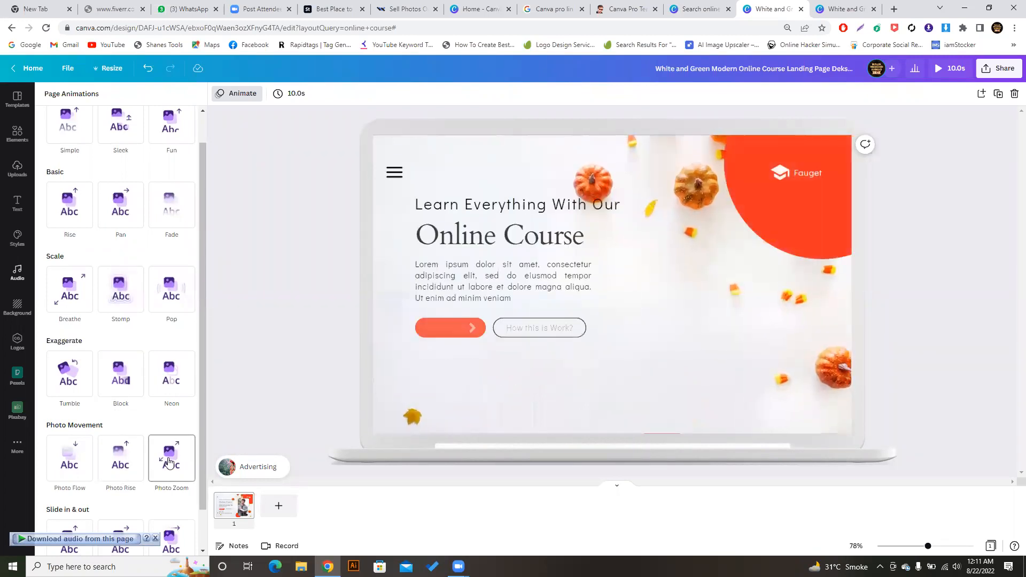
left_click(168, 463)
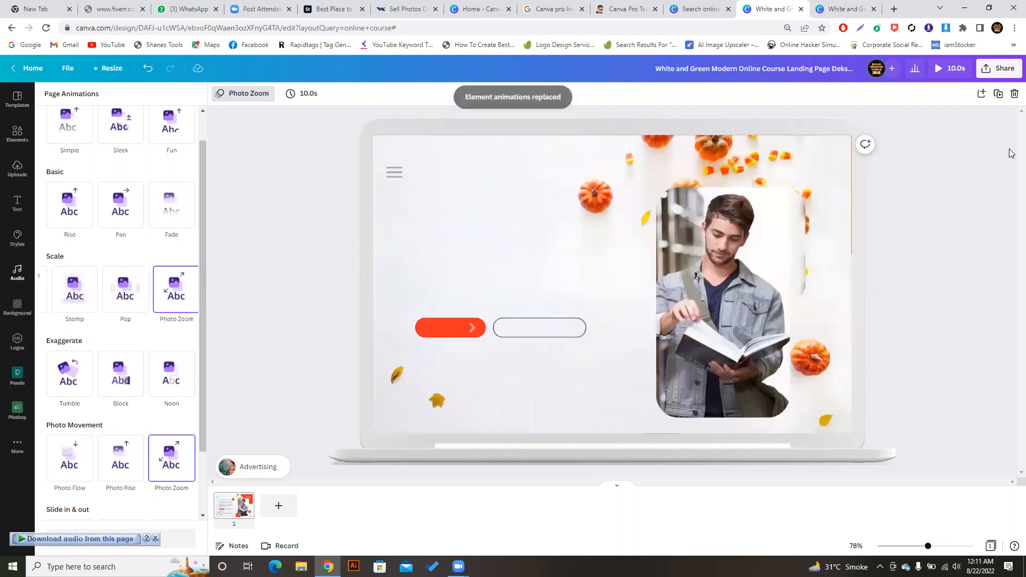
left_click(168, 386)
left_click(326, 188)
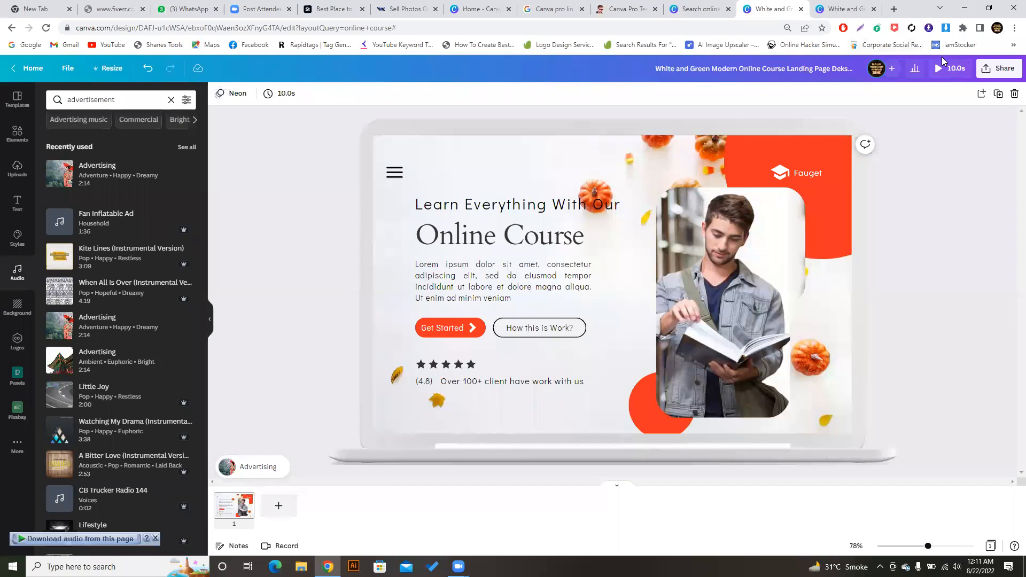
Preview the design with its page animation and set the page timing to 6.5 seconds.
left_click(941, 69)
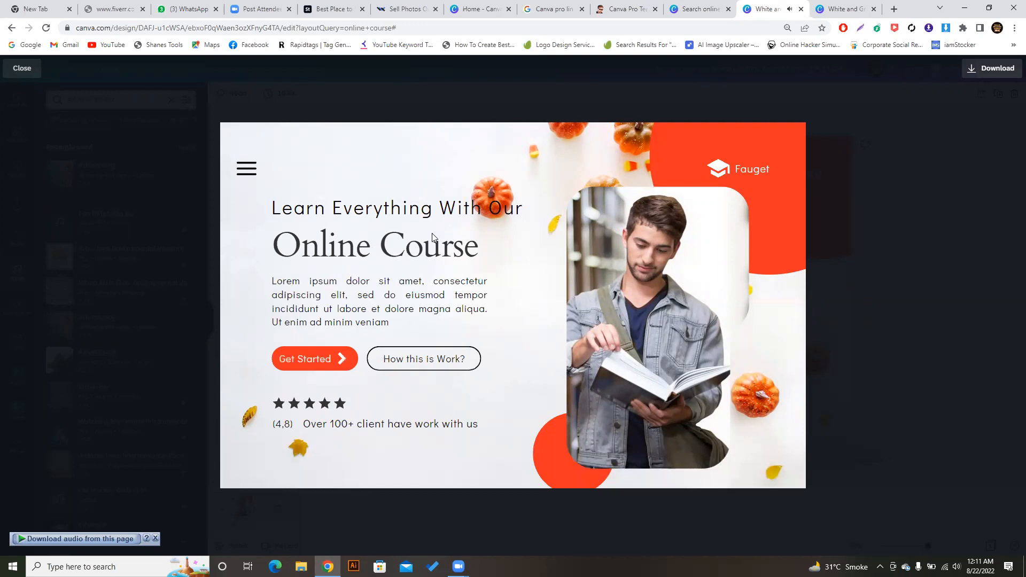
left_click(21, 68)
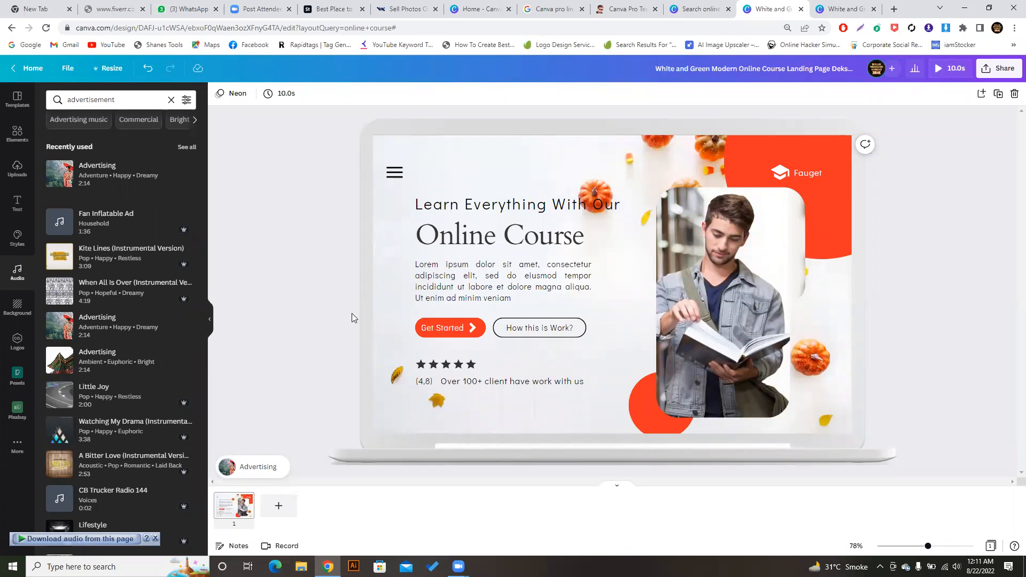
left_click(282, 93)
mouse_move(307, 140)
left_mouse_down()
mouse_move(316, 141)
mouse_move(295, 141)
left_mouse_up()
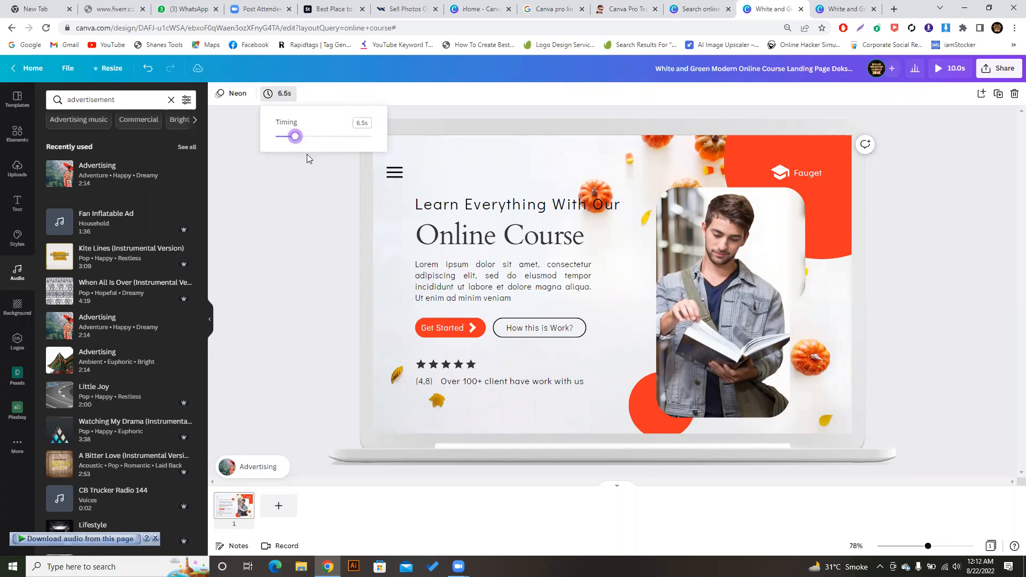
left_click(334, 186)
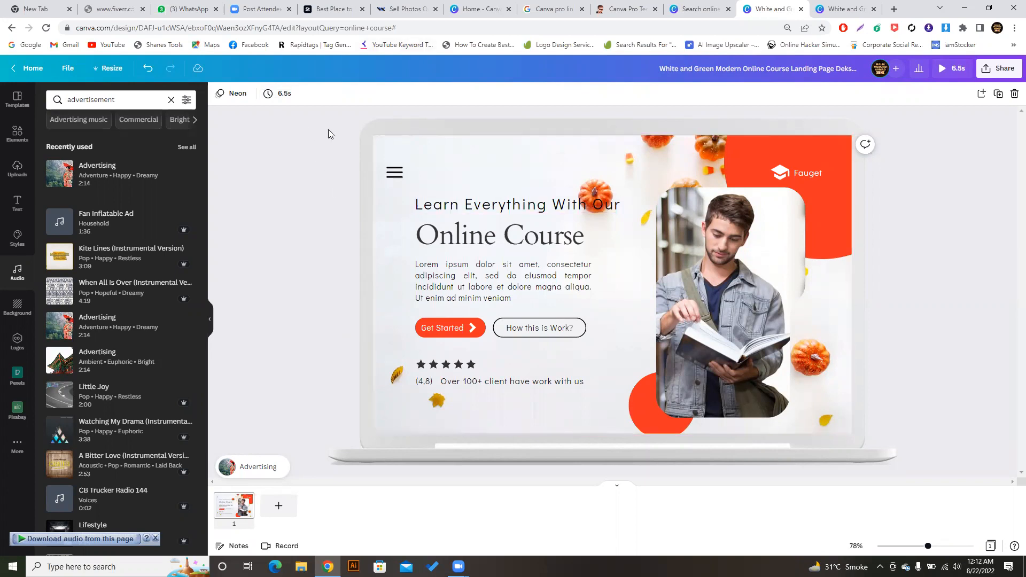
left_click(460, 241)
left_click(471, 286)
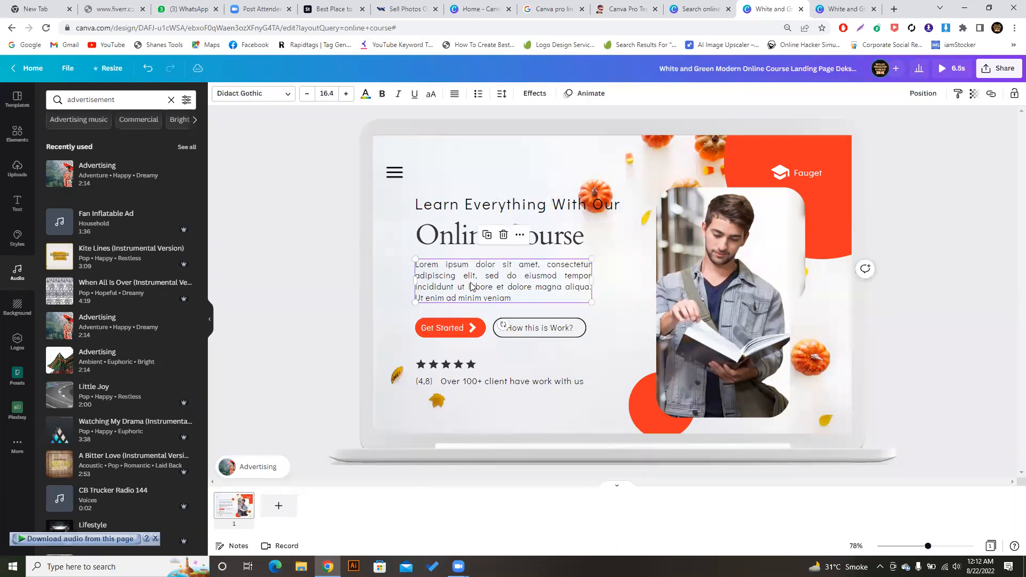
left_click(309, 222)
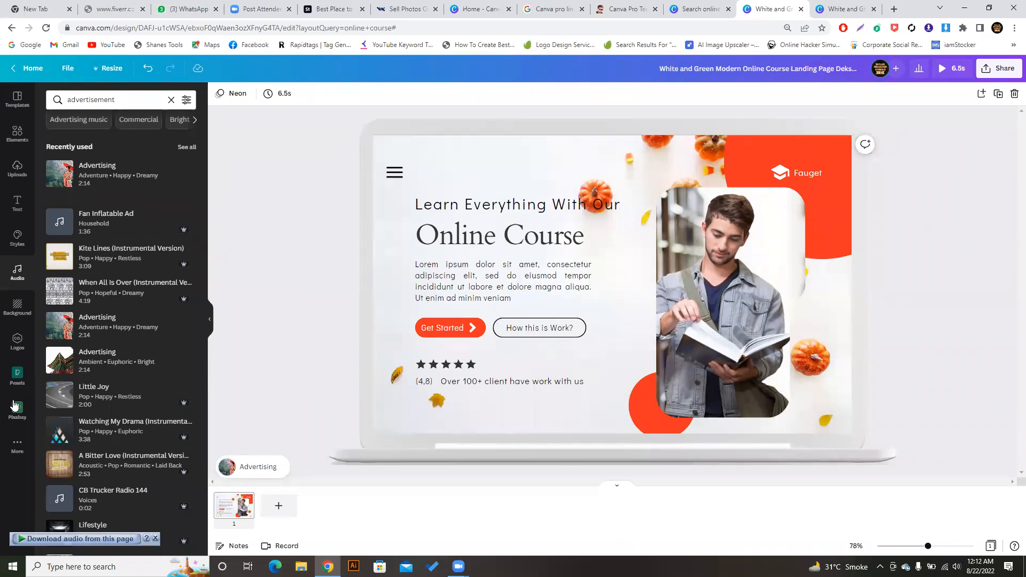
Open the collection of additional Canva apps and content integrations.
left_click(20, 448)
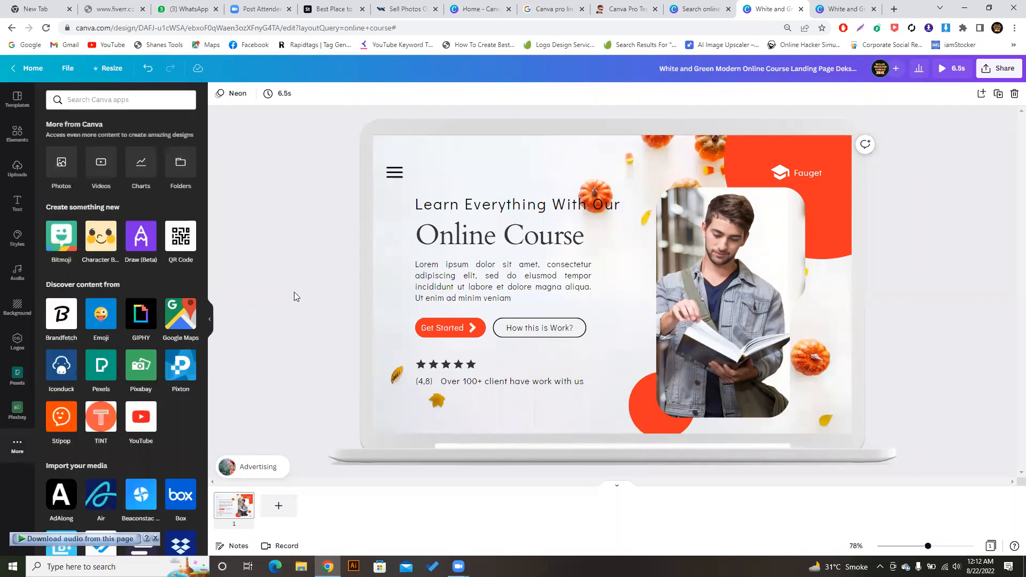